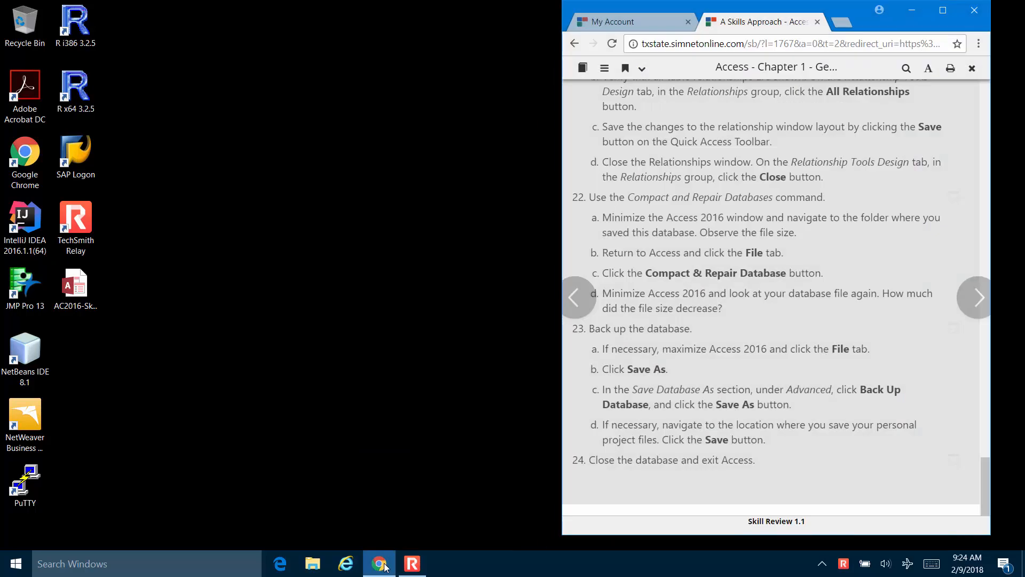
Maximize the browser and exit the Skill Review 1.1 e-book page, confirming the exit to return to the SIMnet library
left_click(943, 10)
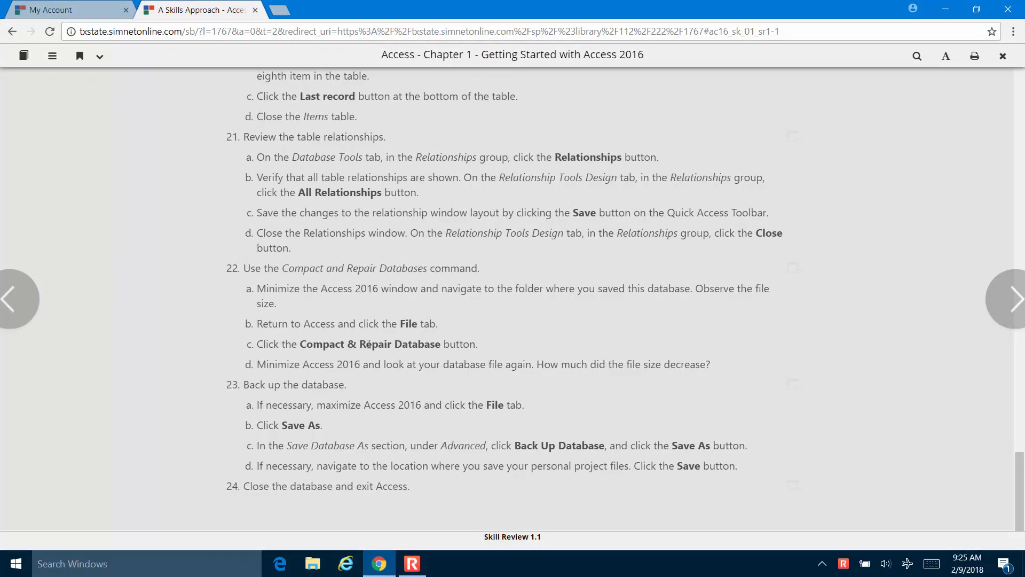
scroll(425, 312, "up", 7)
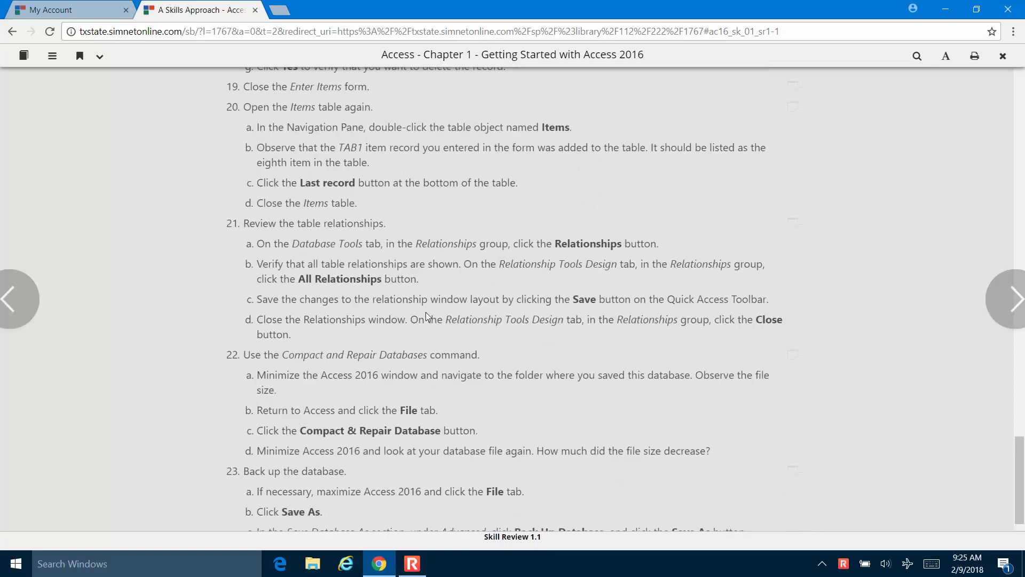
scroll(425, 312, "up", 20)
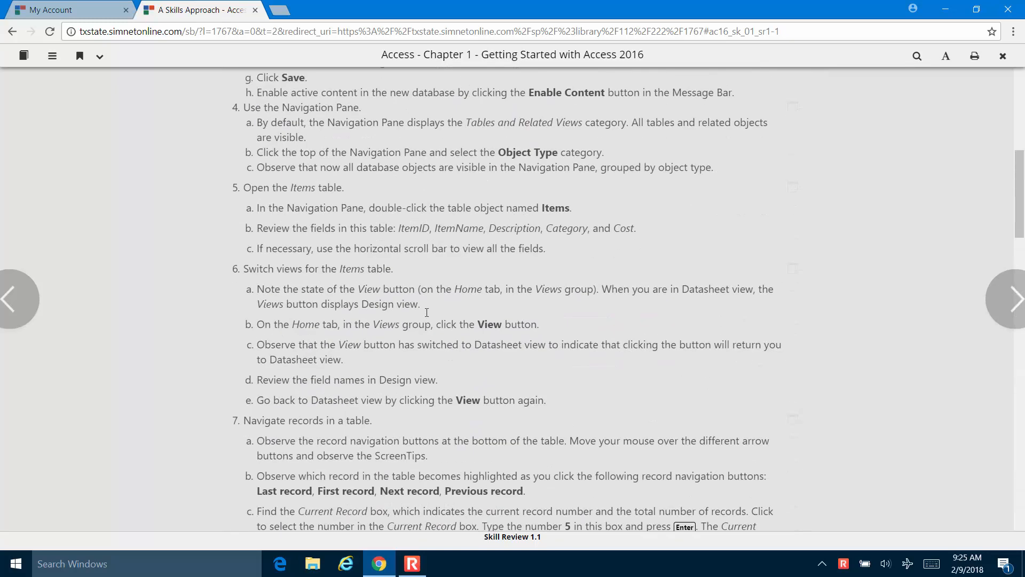
scroll(426, 313, "up", 2)
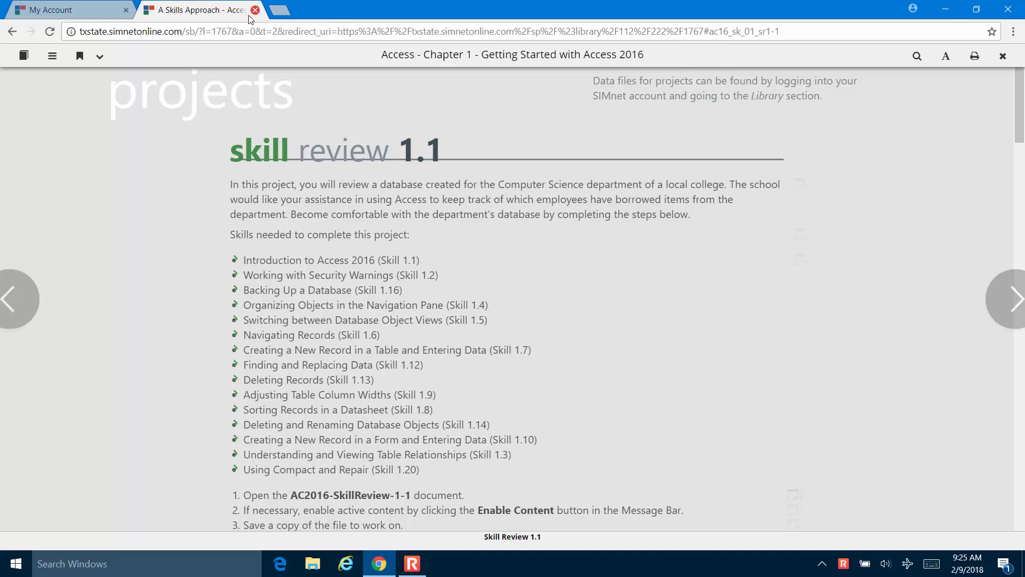
left_click(1003, 56)
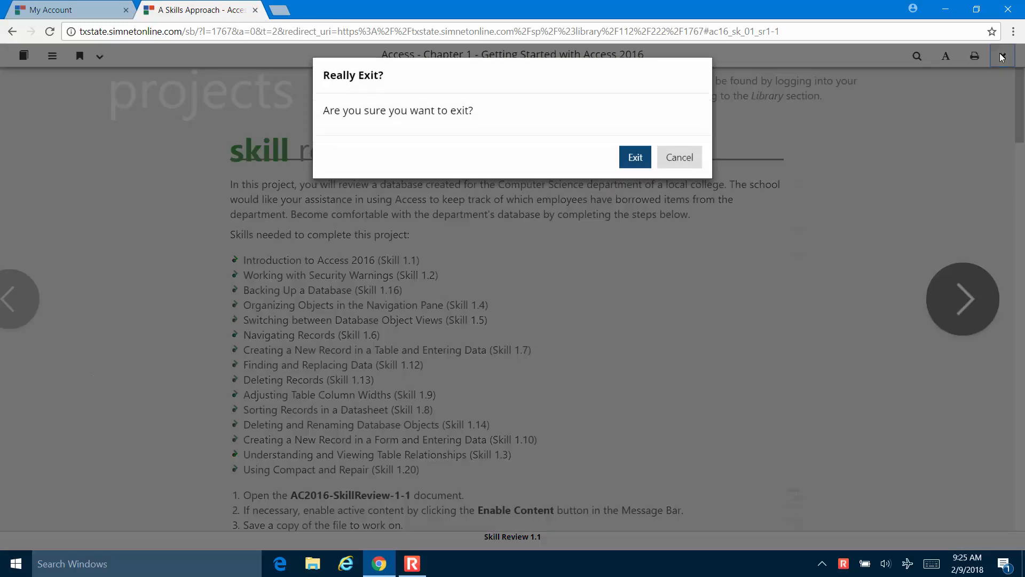
left_click(636, 165)
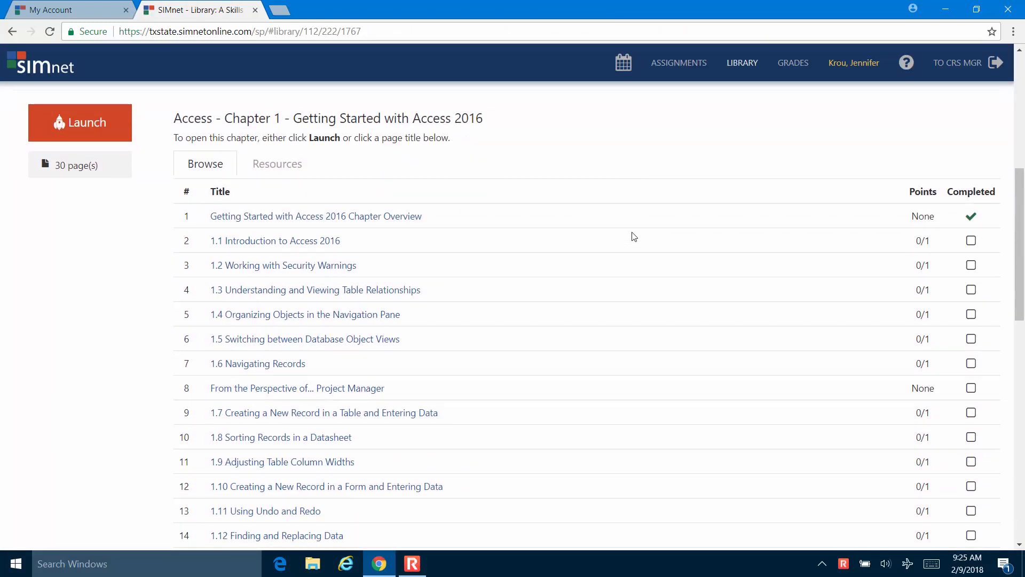
Download the Chapter 2 Project Data Files from the resources of Access - Chapter 2 - Working with Tables
scroll(614, 224, "up", 6)
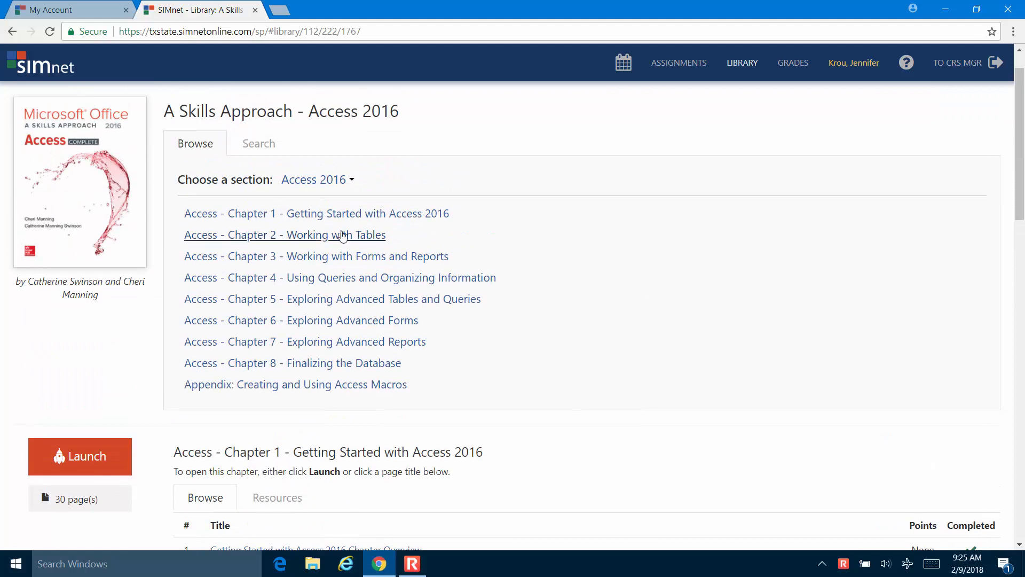
left_click(316, 241)
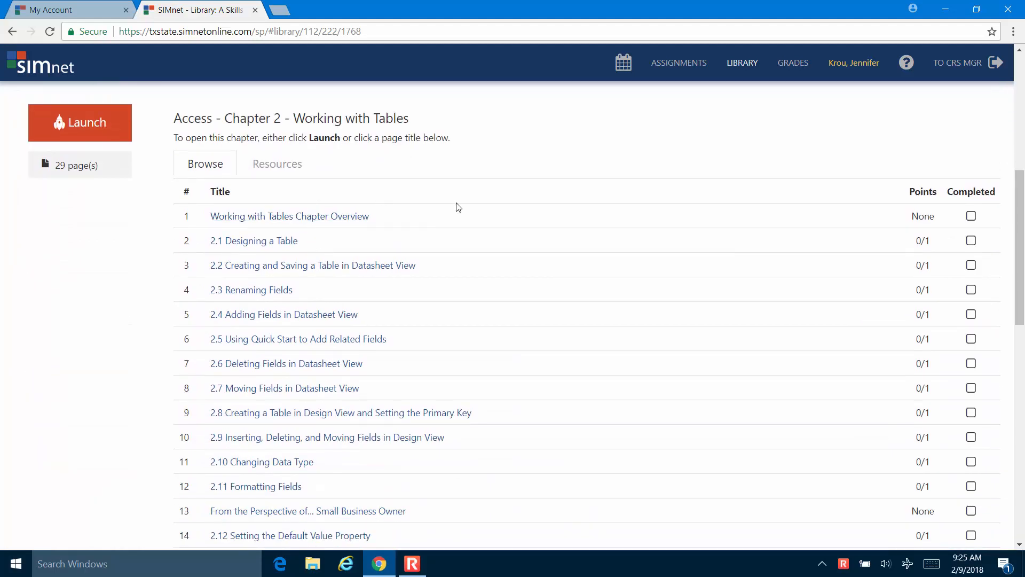
left_click(274, 170)
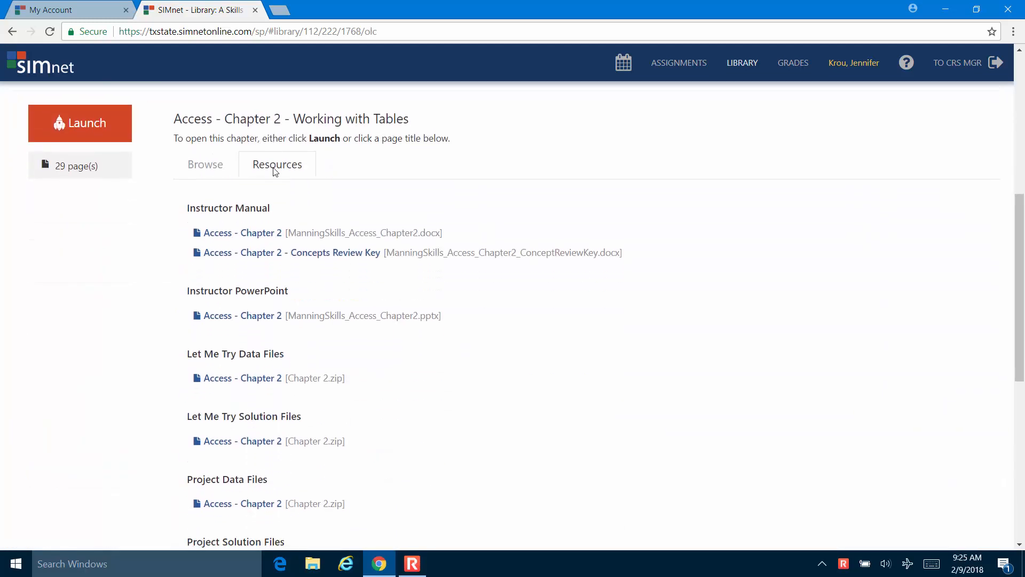
scroll(524, 400, "down", 4)
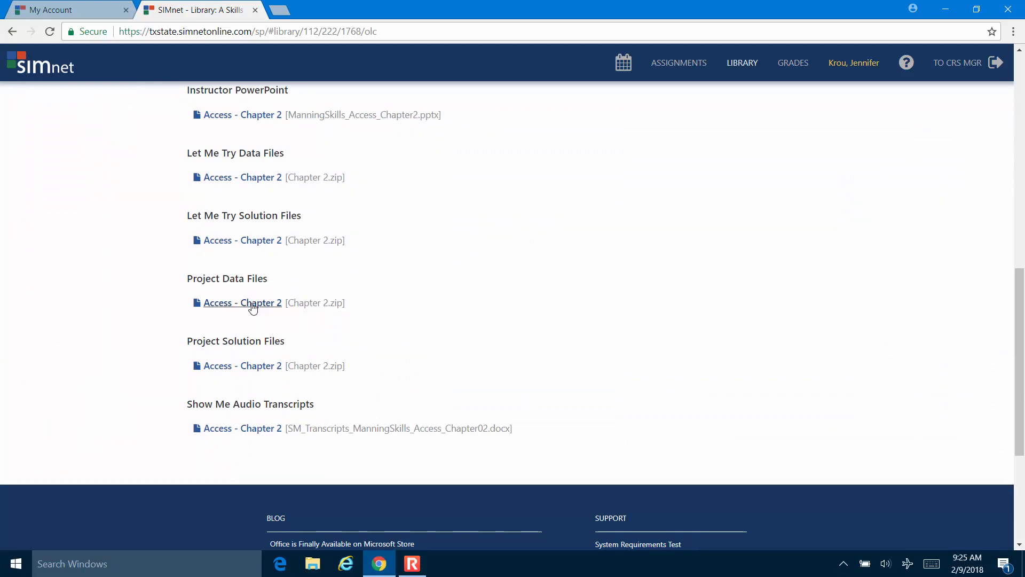
left_click(253, 309)
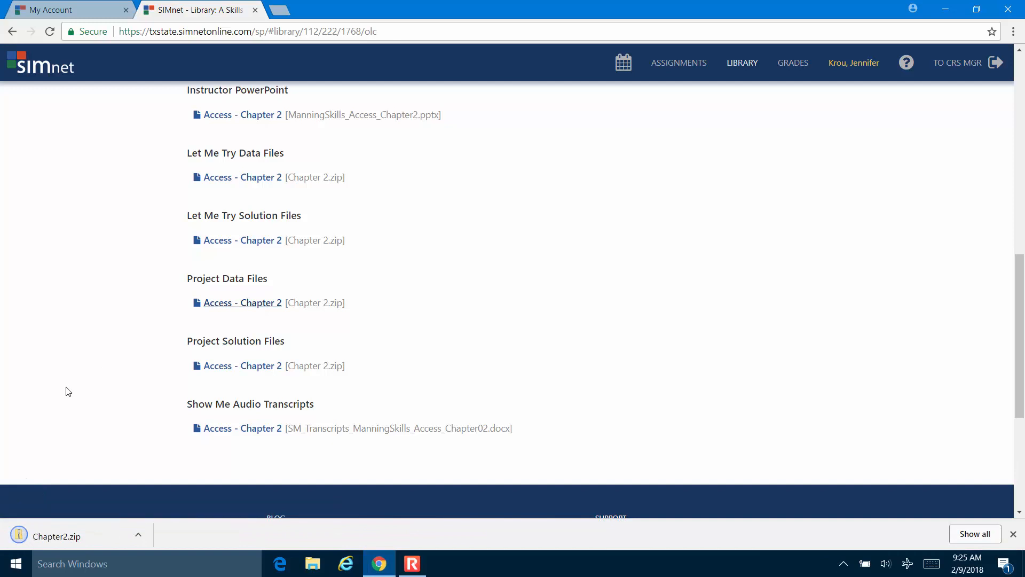
Open the downloaded Chapter2.zip, shrink the browser window, and open the Chapter 2 folder inside the archive
left_click(31, 546)
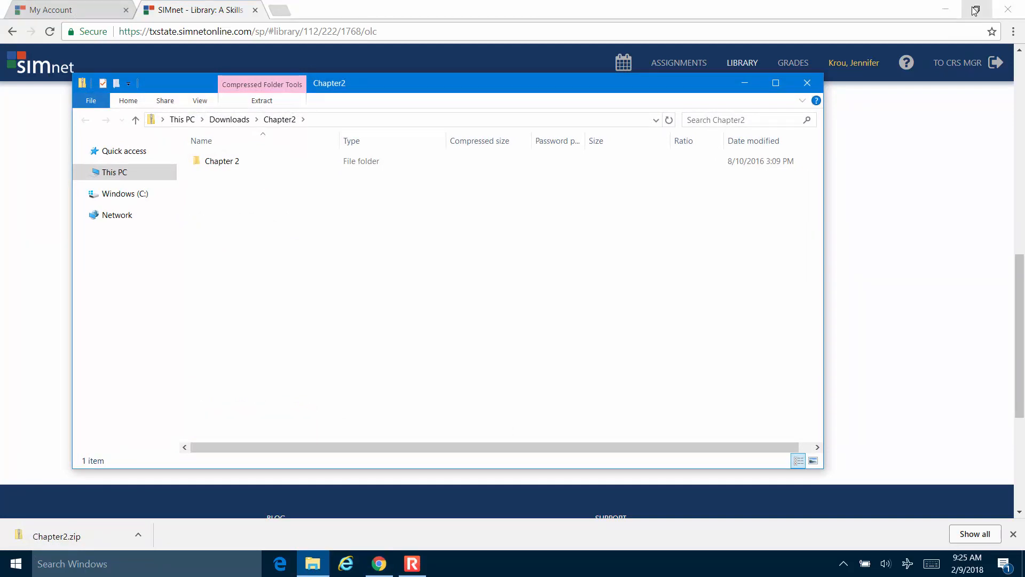
left_click(975, 11)
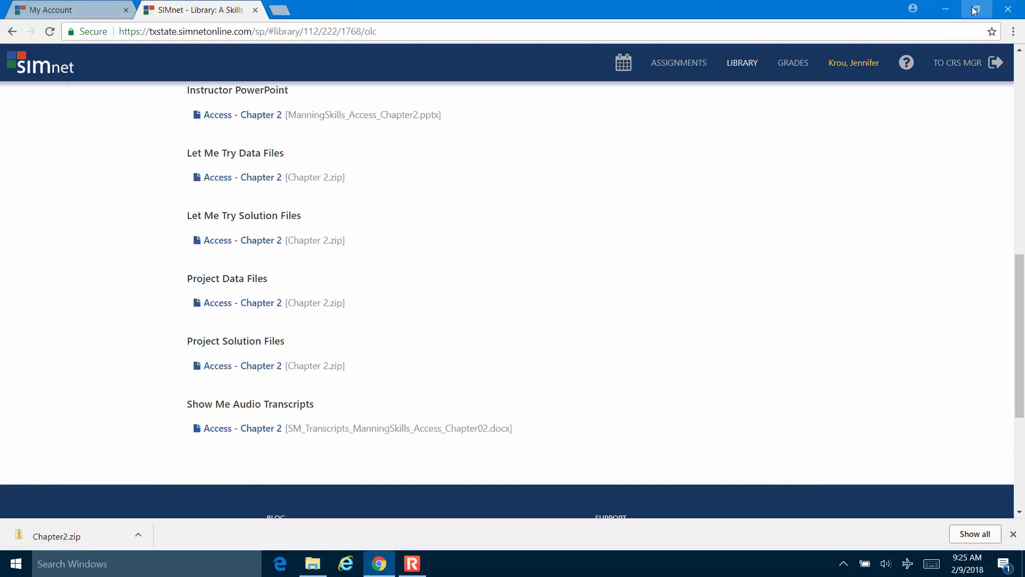
left_click(975, 11)
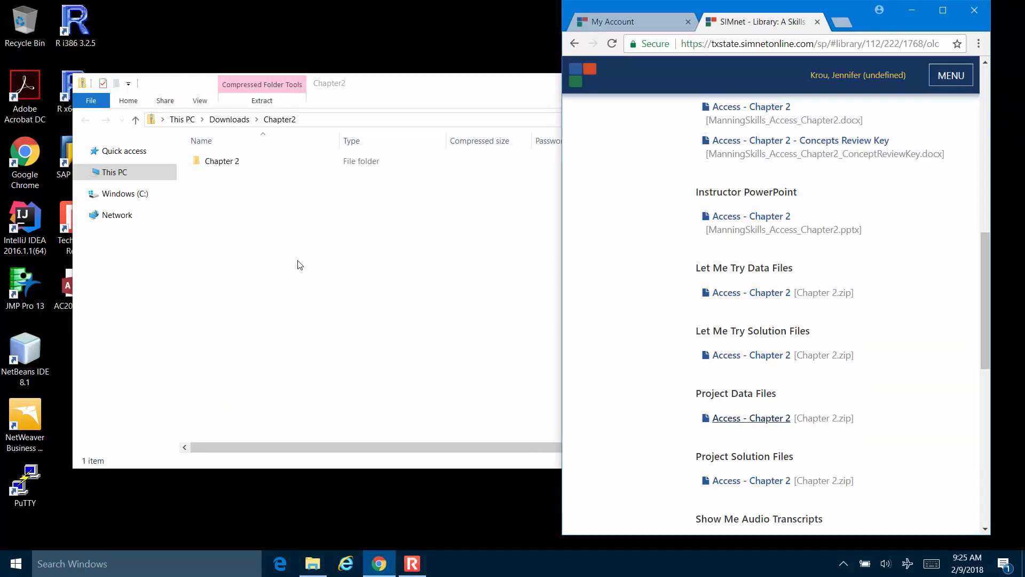
double_click(219, 162)
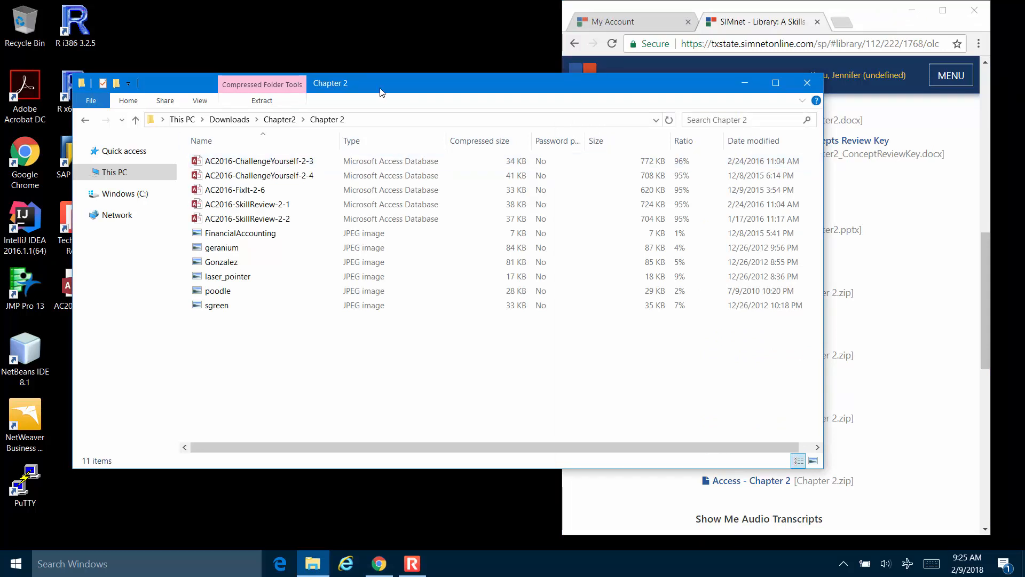
Copy the AC2016-SkillReview-2-2 database and the Gonzalez image from the Chapter 2 folder to the desktop, and close the folder
left_click_drag(380, 88, 509, 81)
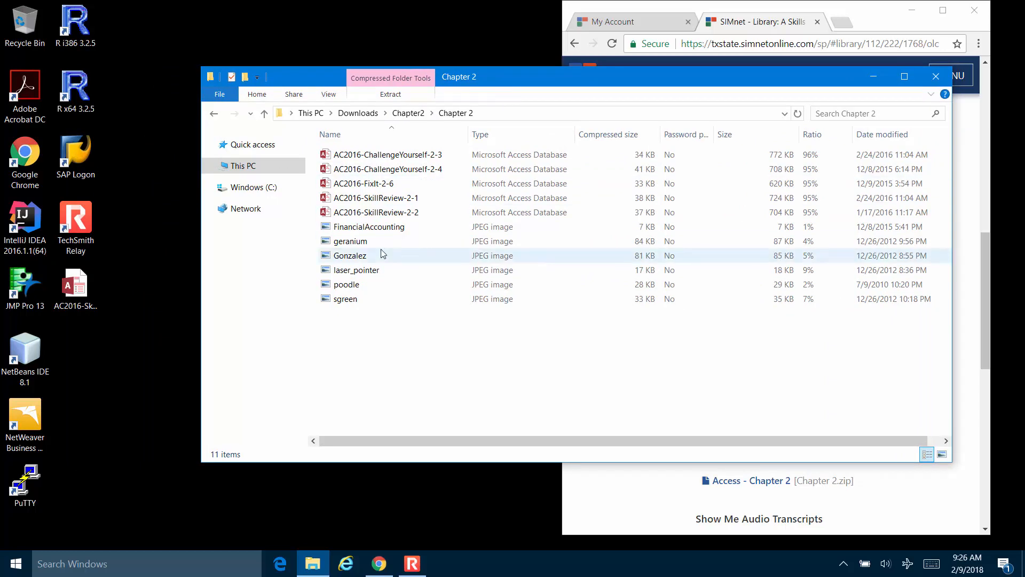
left_click(392, 213)
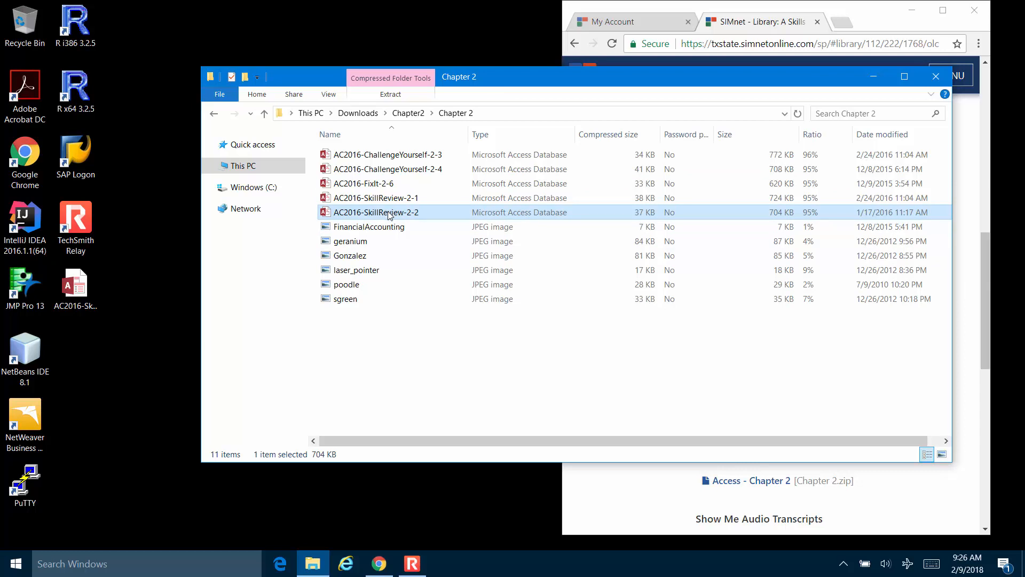
left_click_drag(389, 213, 98, 426)
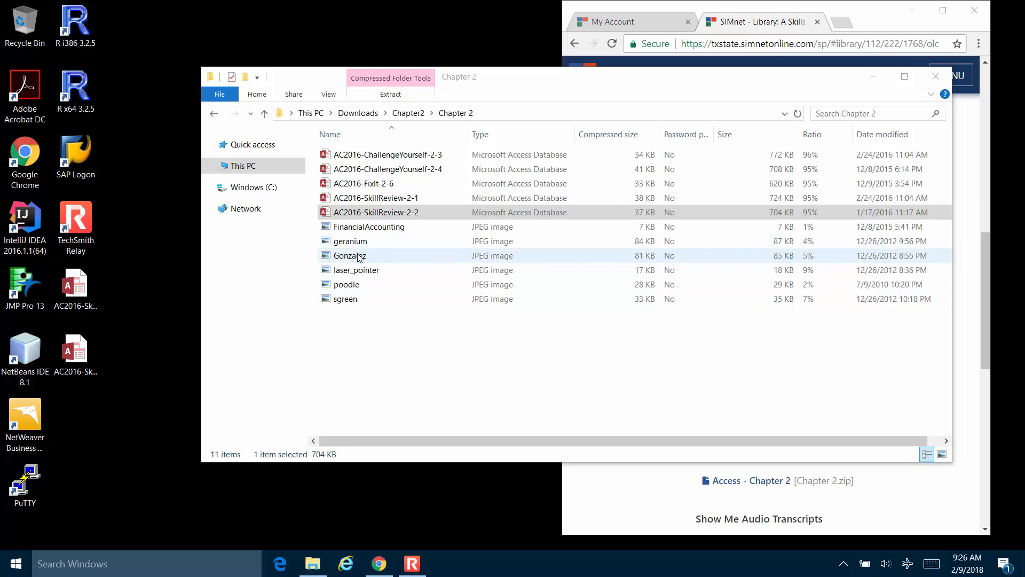
left_click_drag(359, 257, 93, 456)
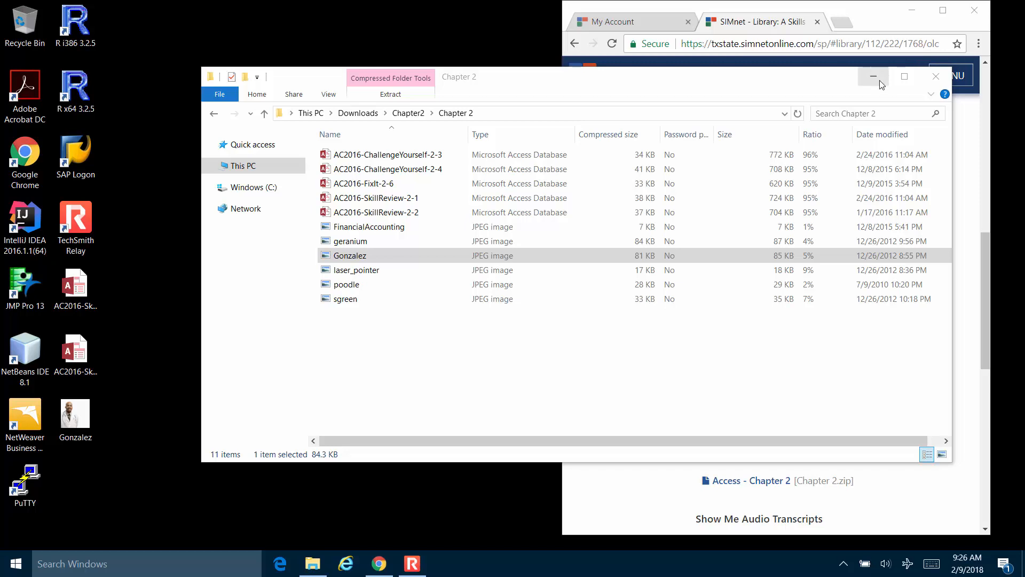
left_click(939, 77)
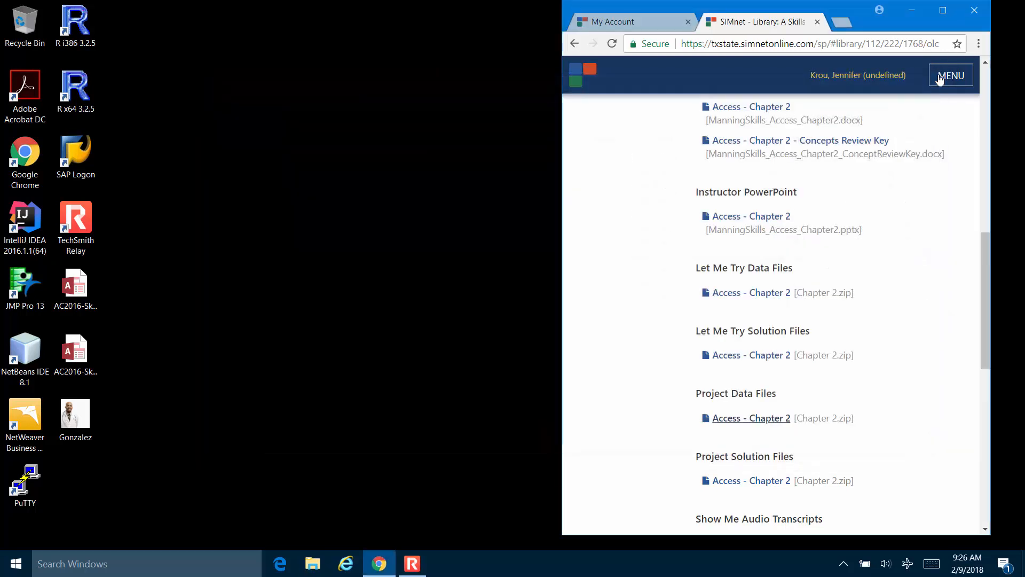
Open the Skill Review 2.2 project instructions from the Chapter 2 page list in the SIMnet library
left_click(944, 11)
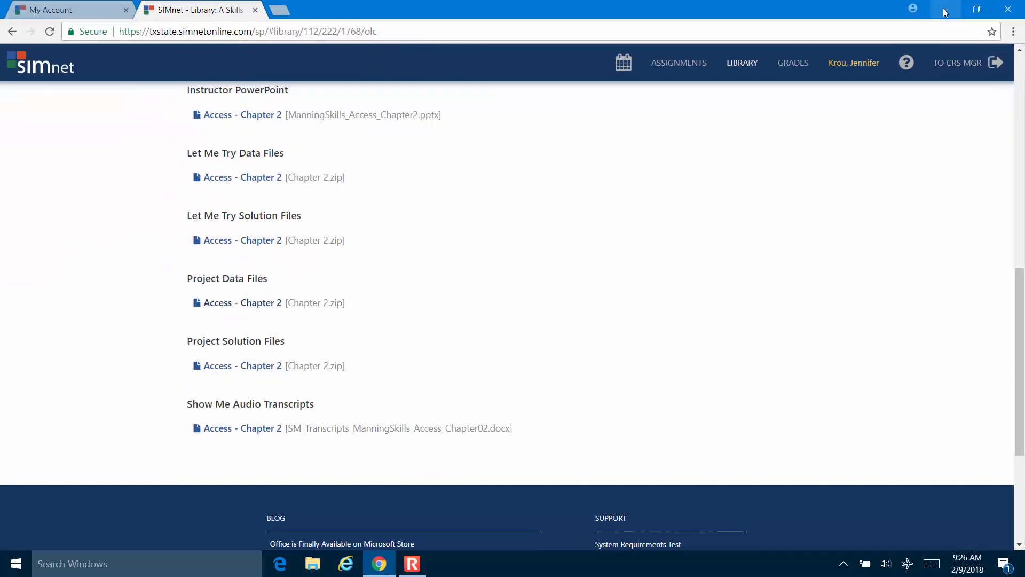
scroll(555, 358, "up", 5)
scroll(554, 365, "up", 5)
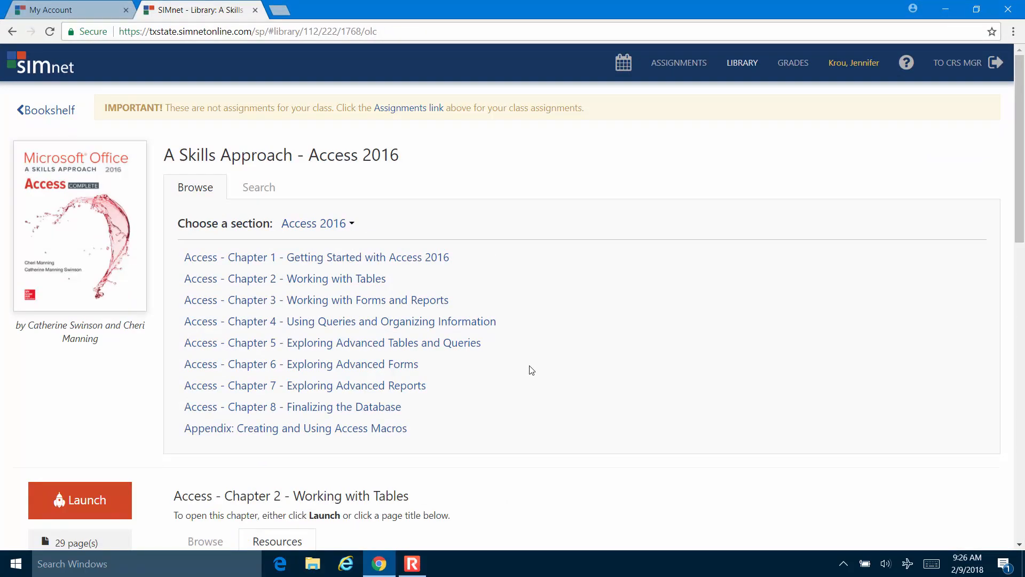
scroll(694, 342, "down", 5)
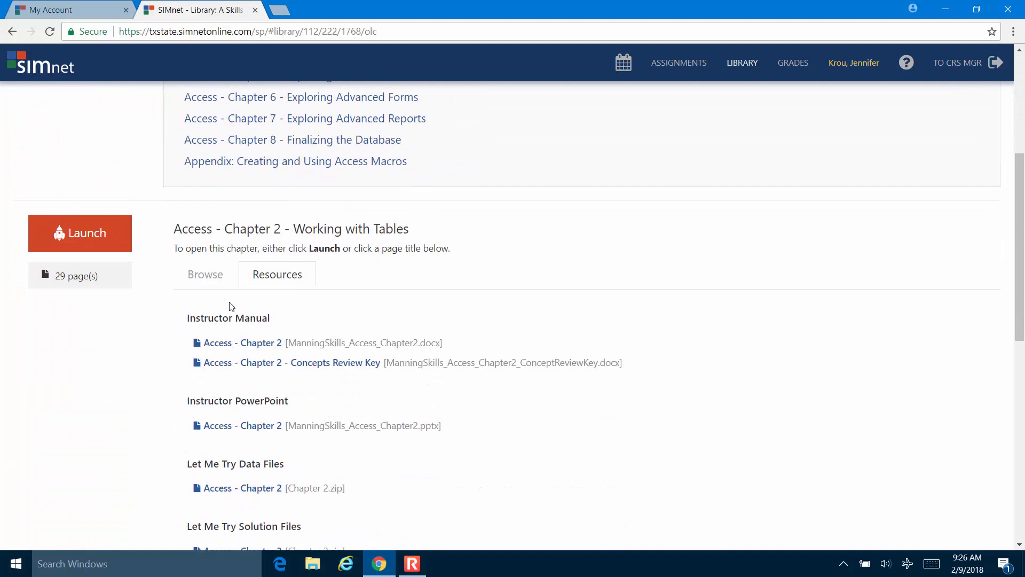
left_click(194, 274)
scroll(705, 297, "down", 10)
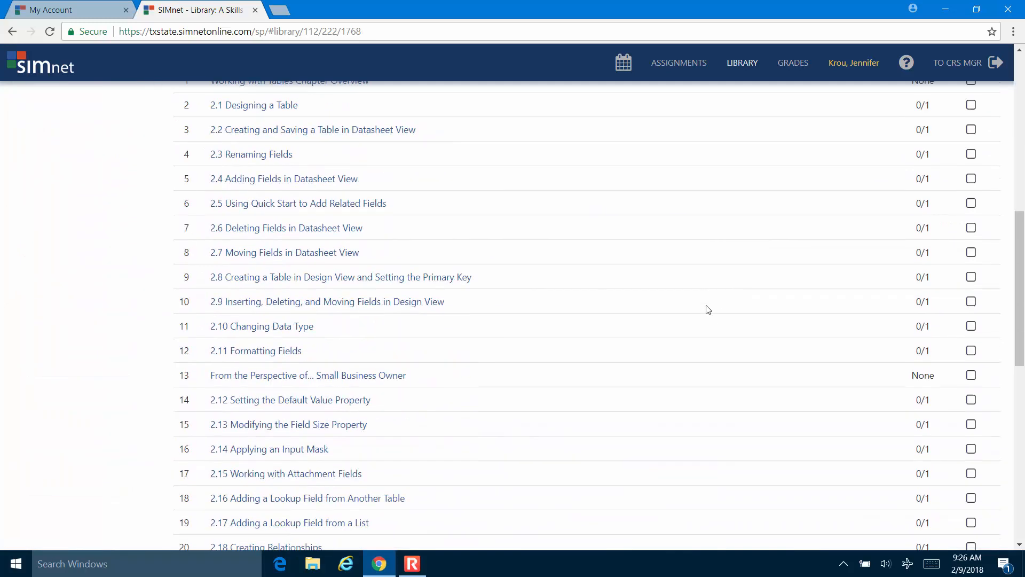
scroll(708, 313, "down", 3)
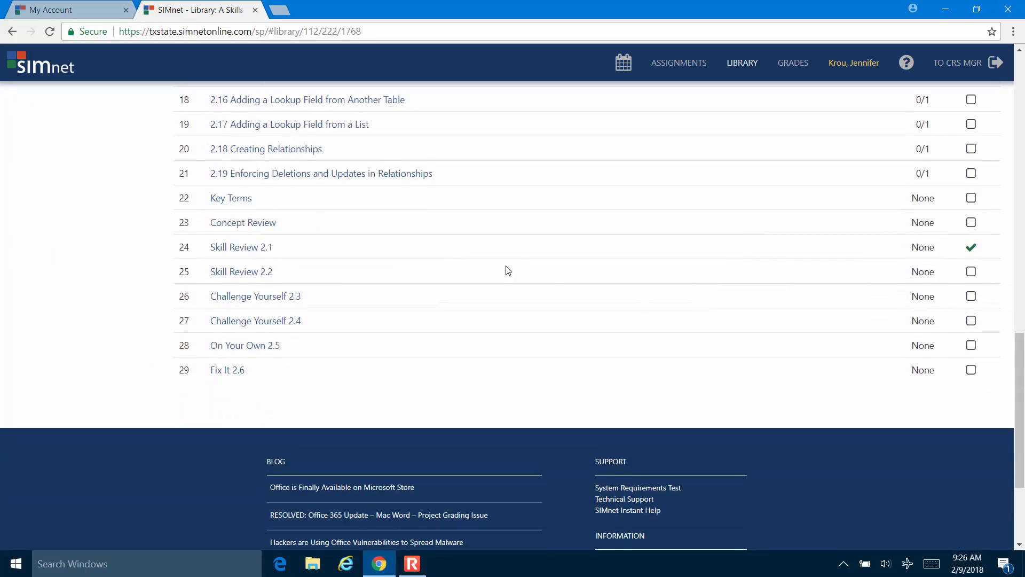
left_click(249, 274)
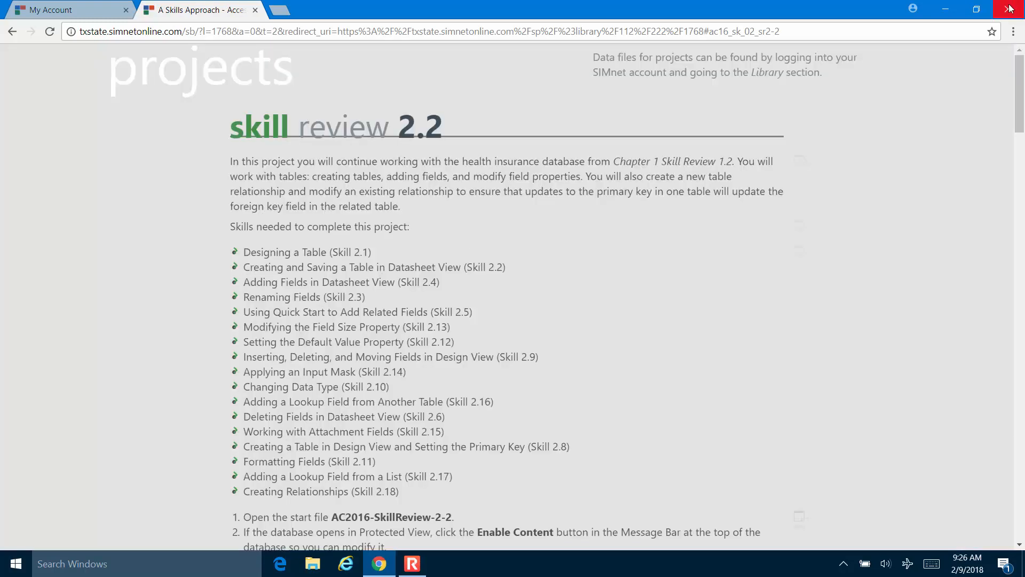
Open the desktop database AC2016-SkillReview-2-2 in Access with its content enabled, windowed beside the browser instructions
left_click(980, 15)
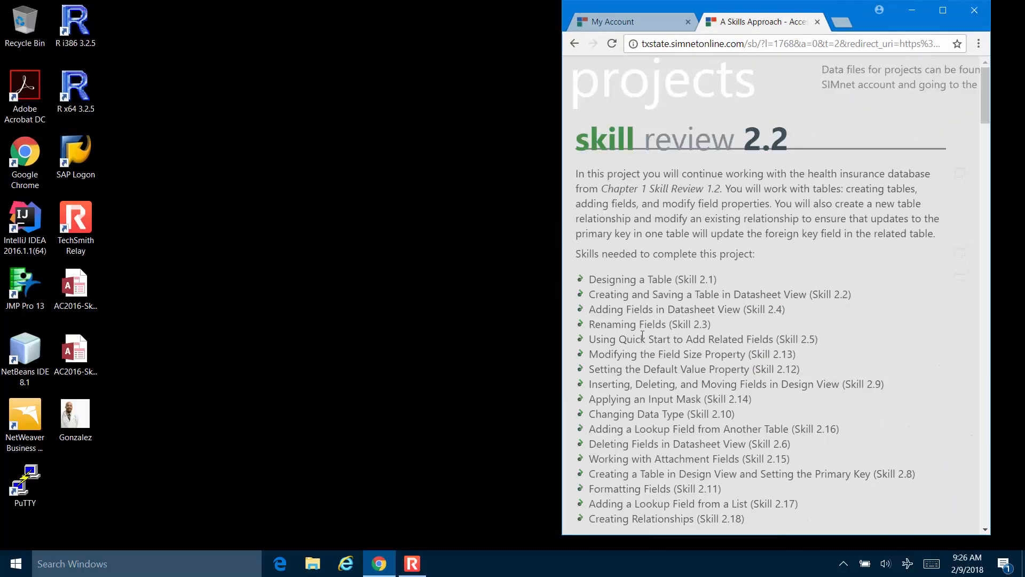
left_click(74, 362)
double_click(74, 362)
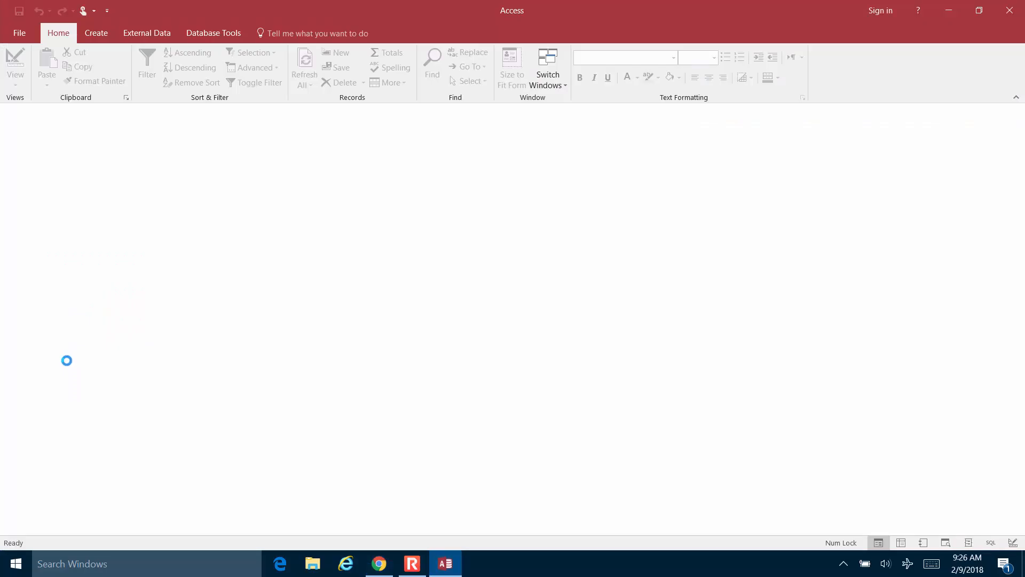
left_click(368, 112)
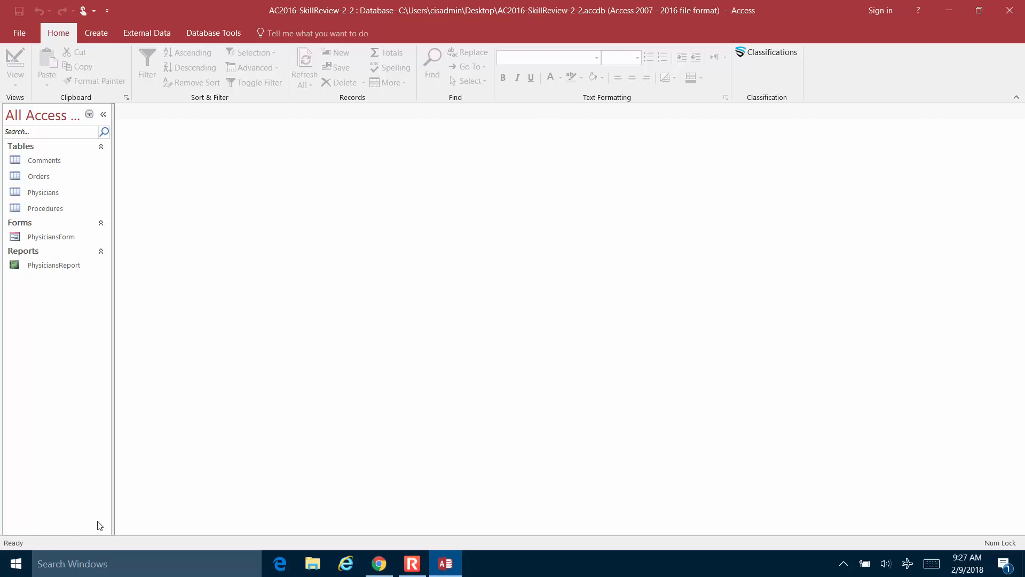
left_click(979, 10)
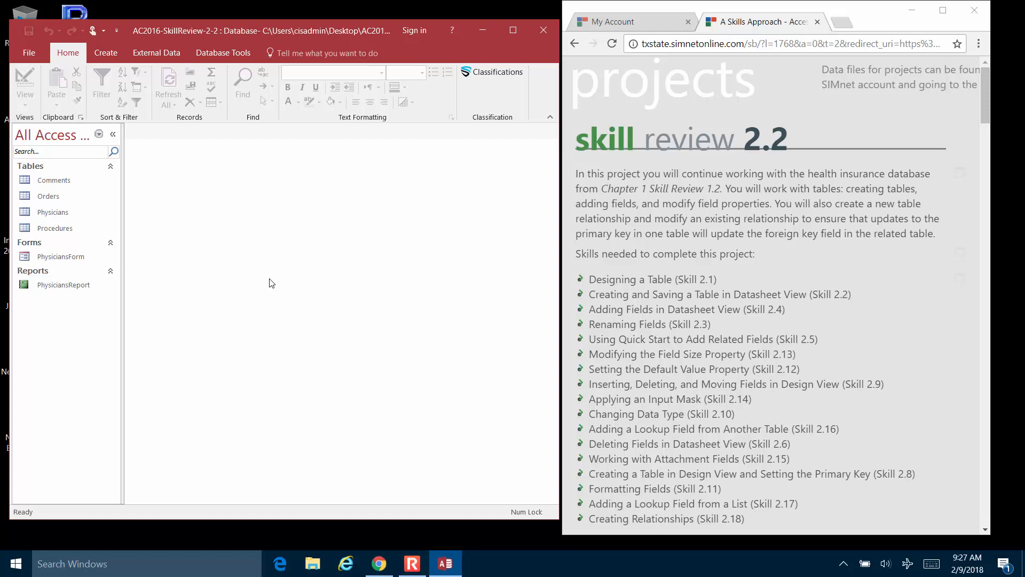
Read the Skill Review 2.2 skills list and the instructions for creating, saving and renaming fields in the hospital table
scroll(739, 210, "down", 3)
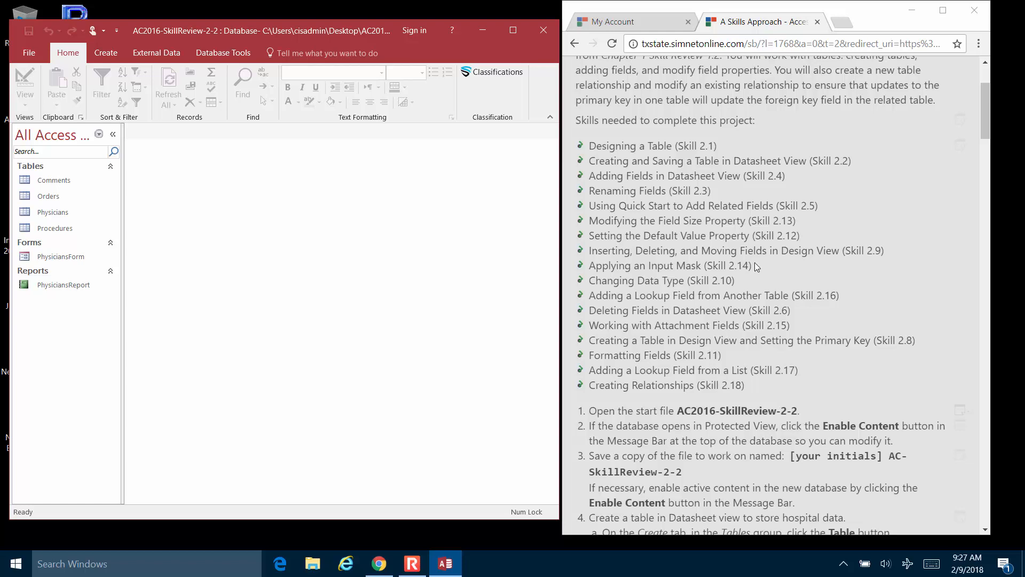
triple_click(746, 273)
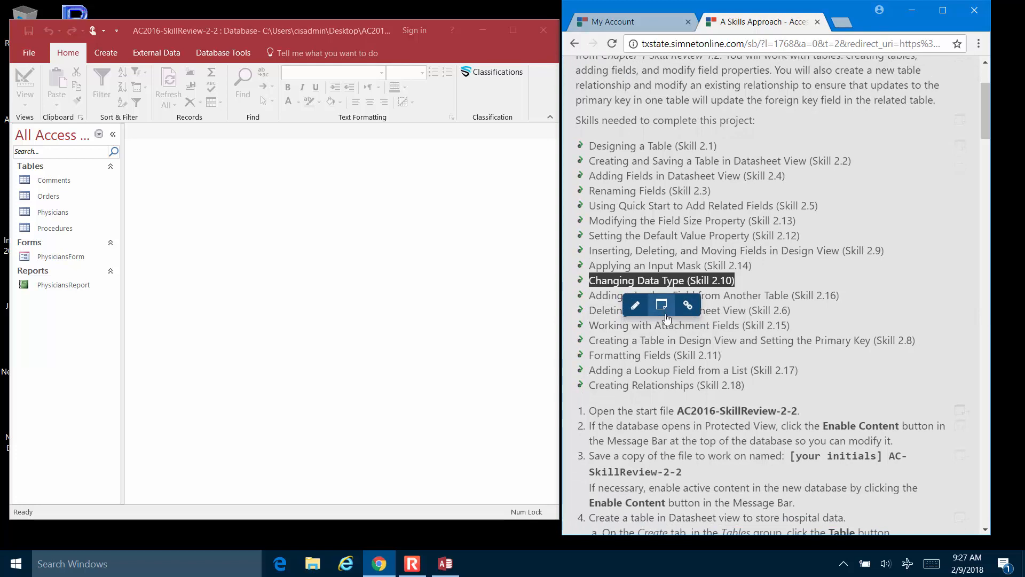
left_click(673, 278)
scroll(672, 278, "up", 1)
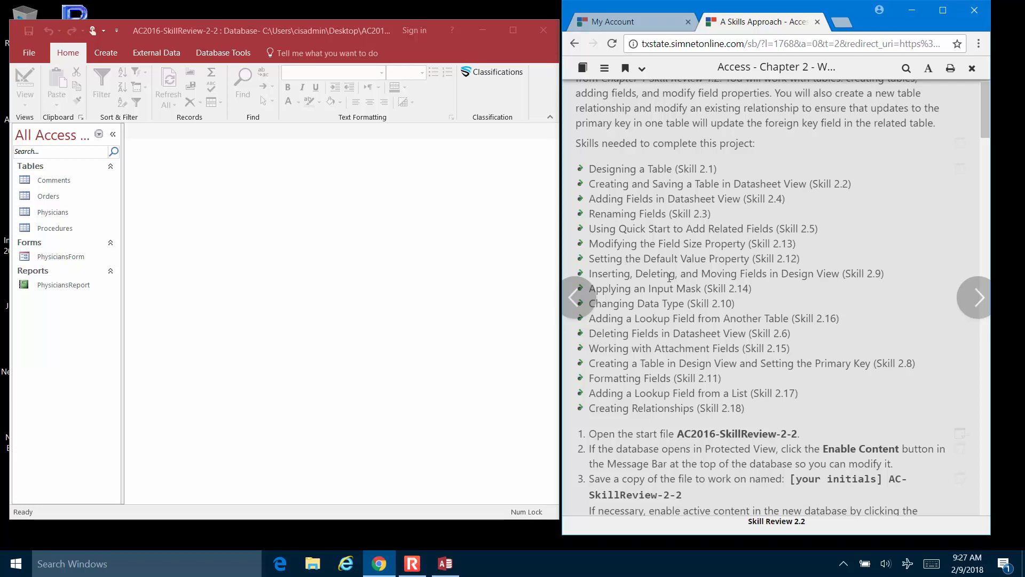
scroll(761, 196, "down", 4)
scroll(761, 196, "down", 3)
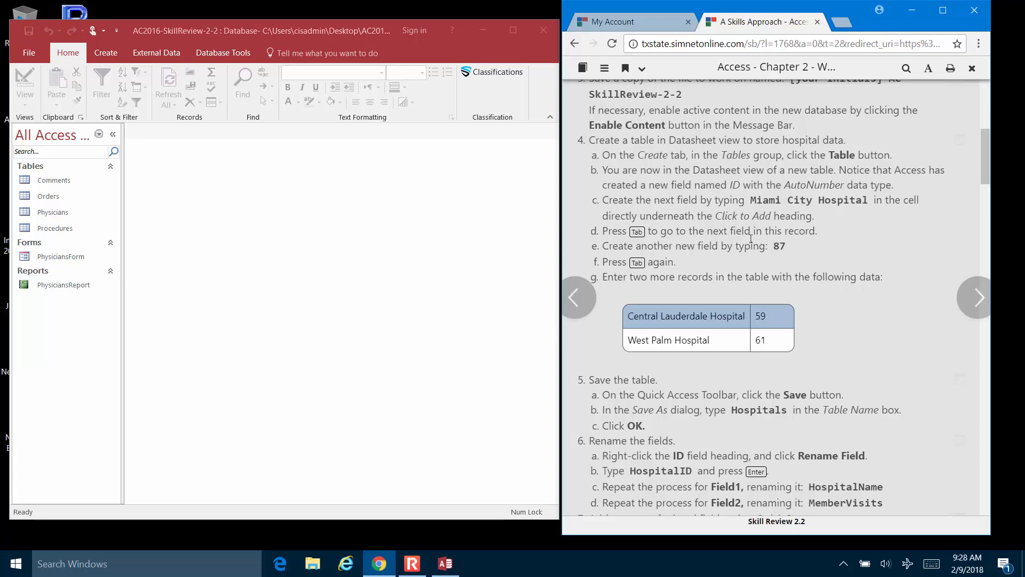
Create a new blank table in Datasheet view and select its ID field
left_click(99, 52)
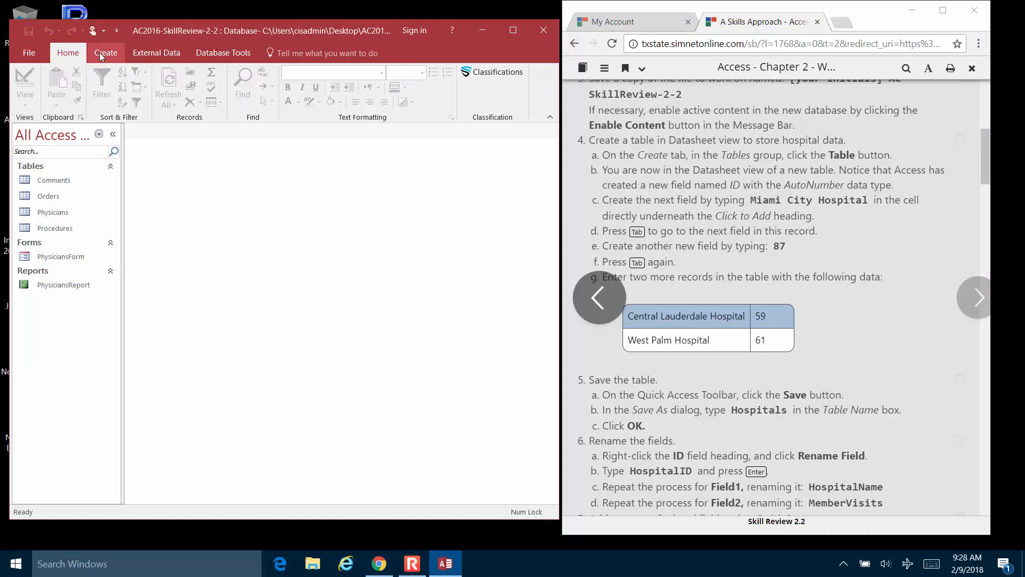
left_click(100, 52)
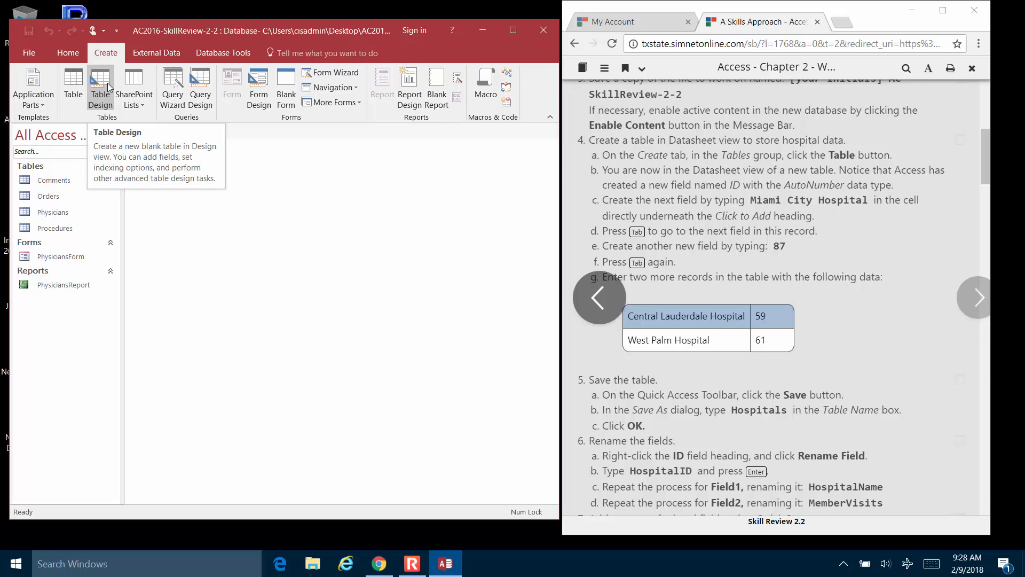
left_click(75, 82)
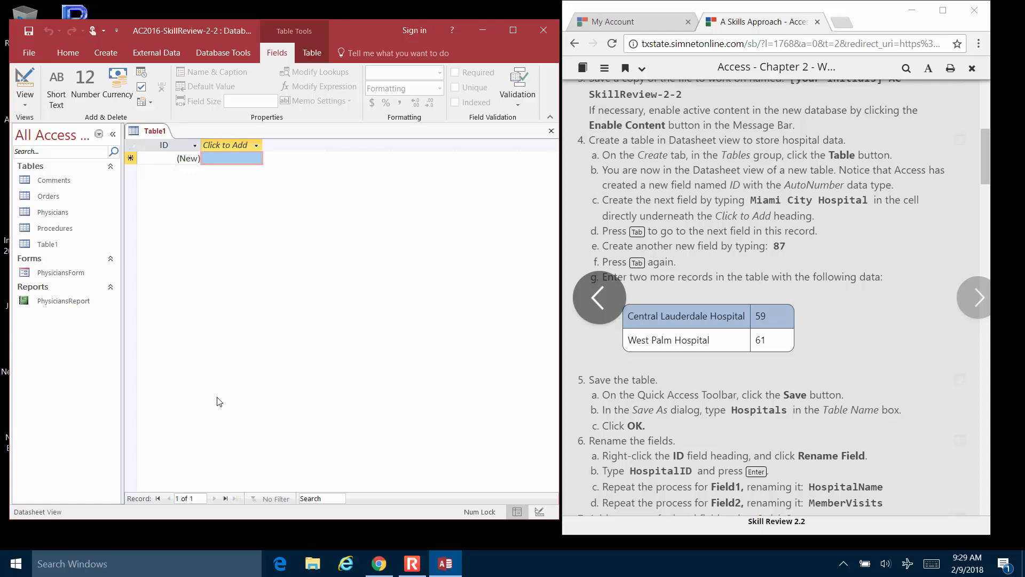
left_click(156, 143)
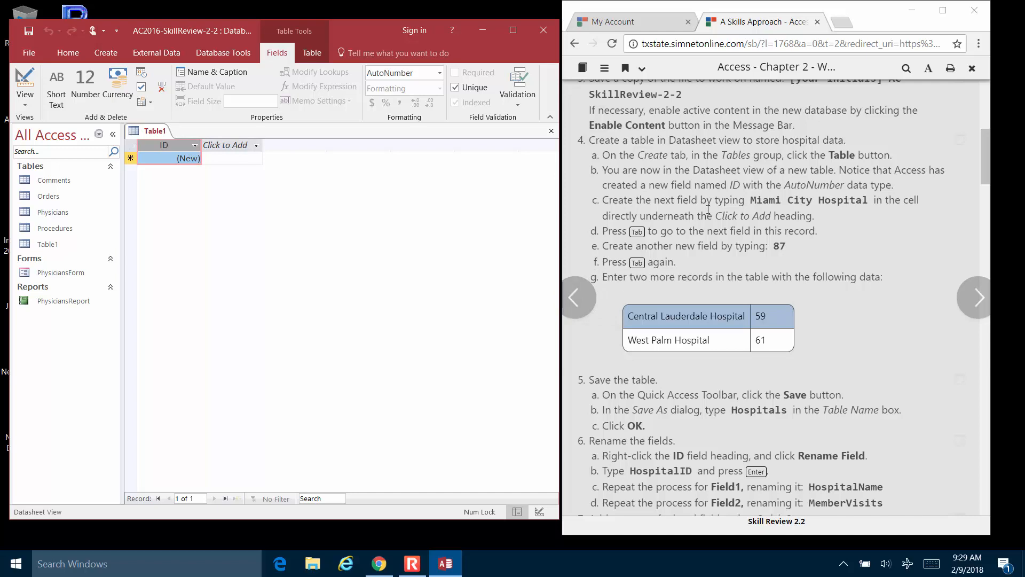
Enter Miami City Hospital in a new field beside ID and fit that field's column width to its contents
scroll(726, 207, "down", 1)
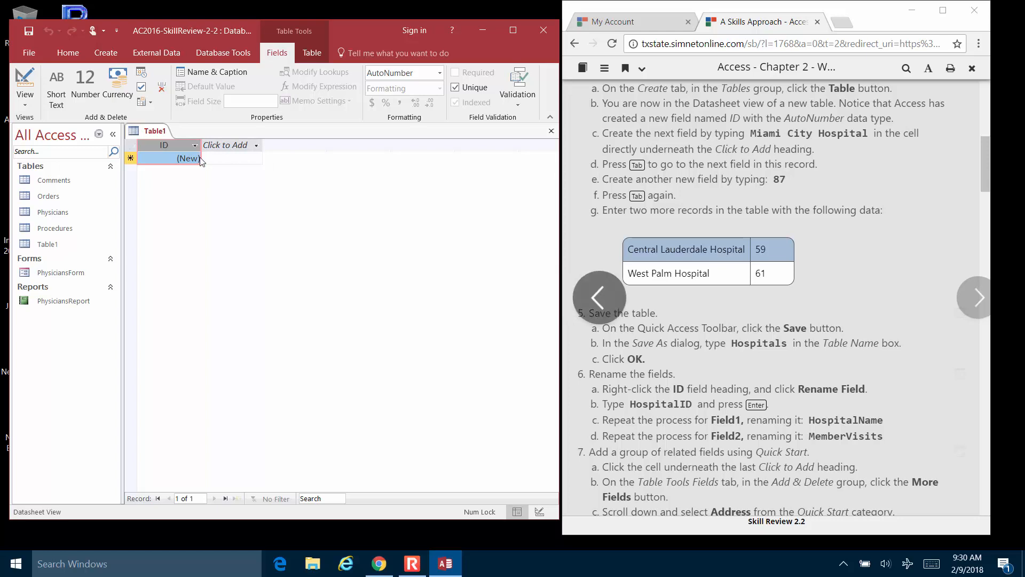
left_click(229, 158)
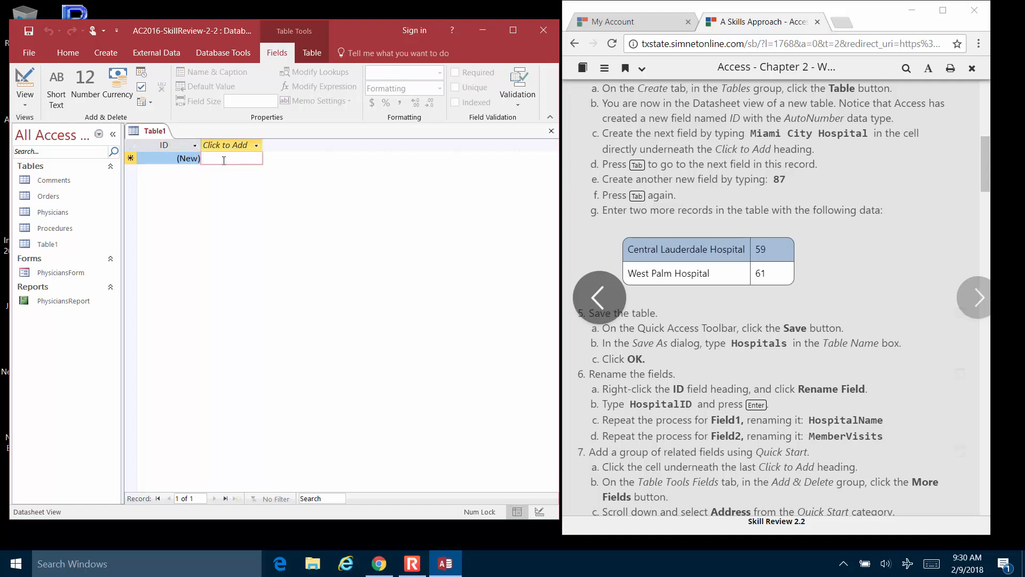
type("Miami City")
type(" Hols")
key("BackSpace")
type("pital")
key("Tab")
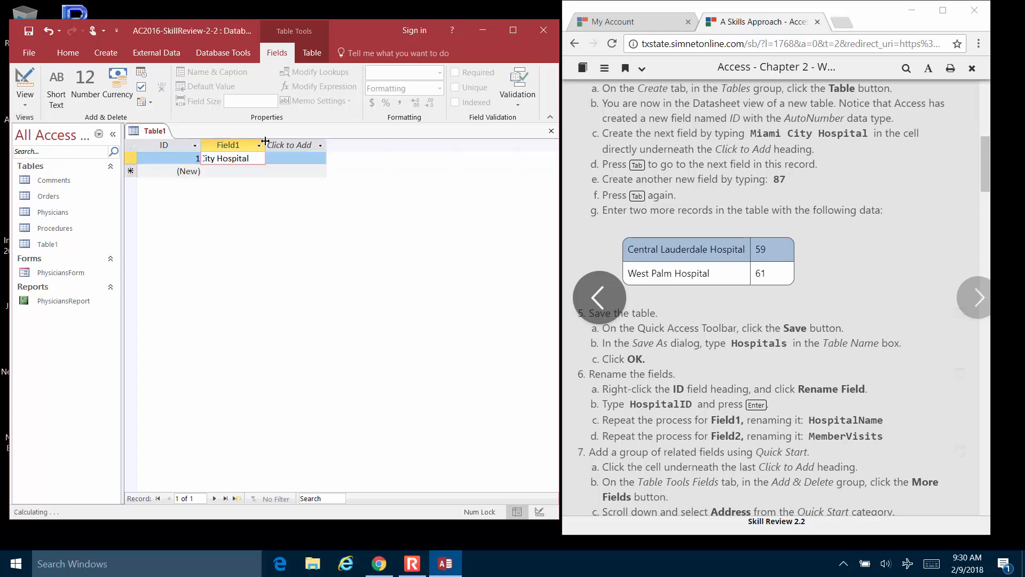
double_click(265, 141)
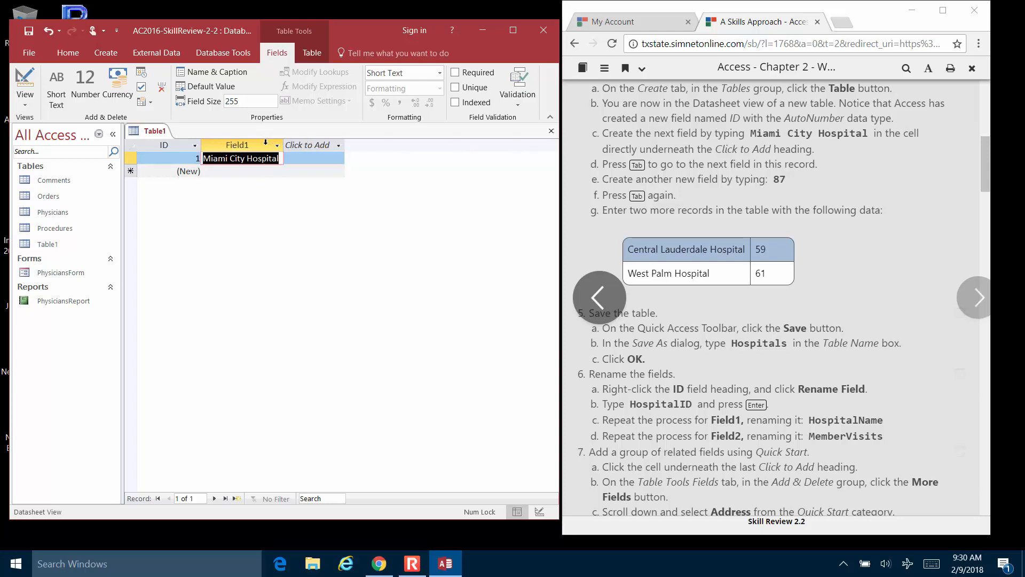
Add a second new field to the Miami City Hospital record by entering 87
left_click(272, 158)
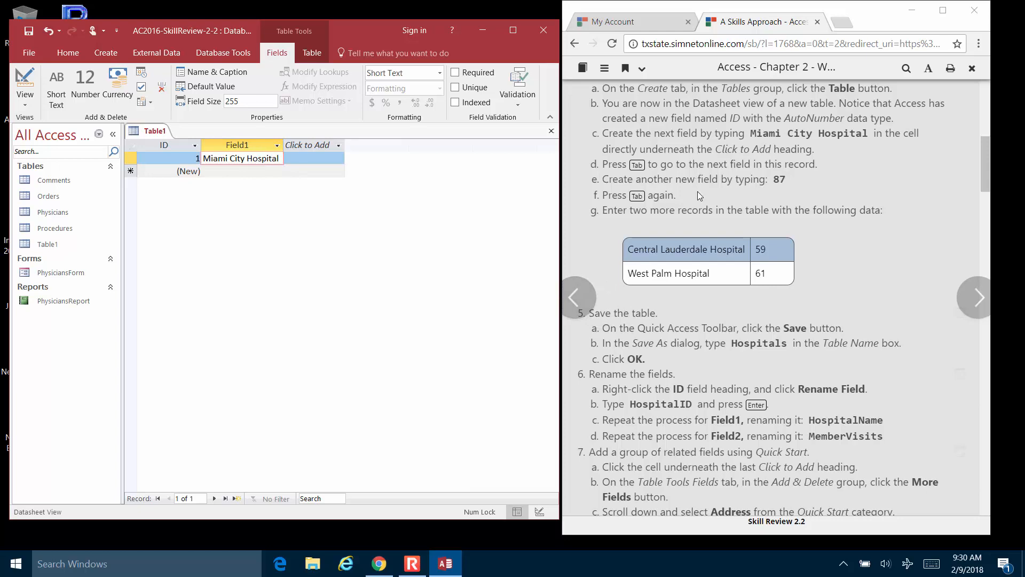
left_click(377, 218)
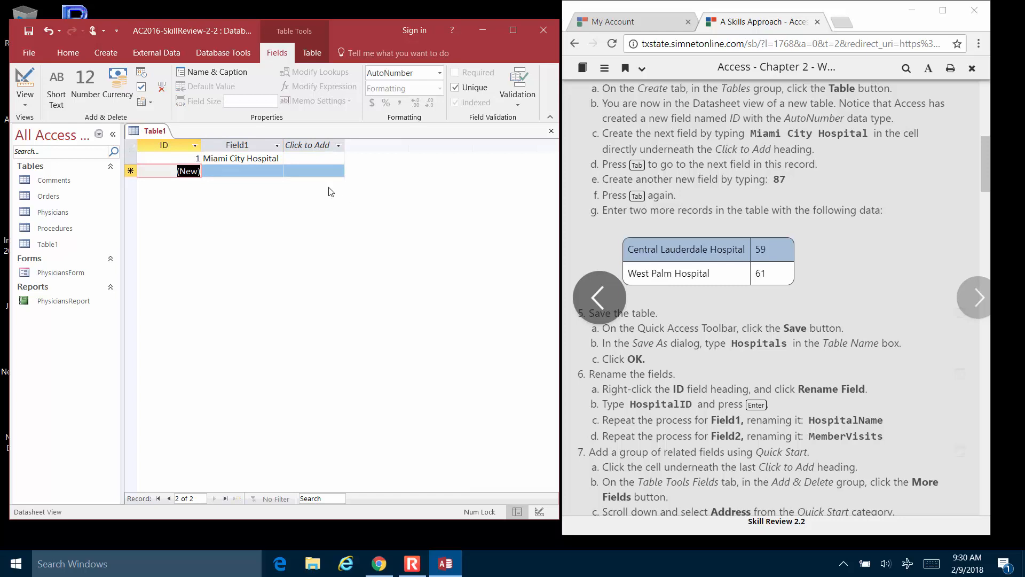
left_click(326, 158)
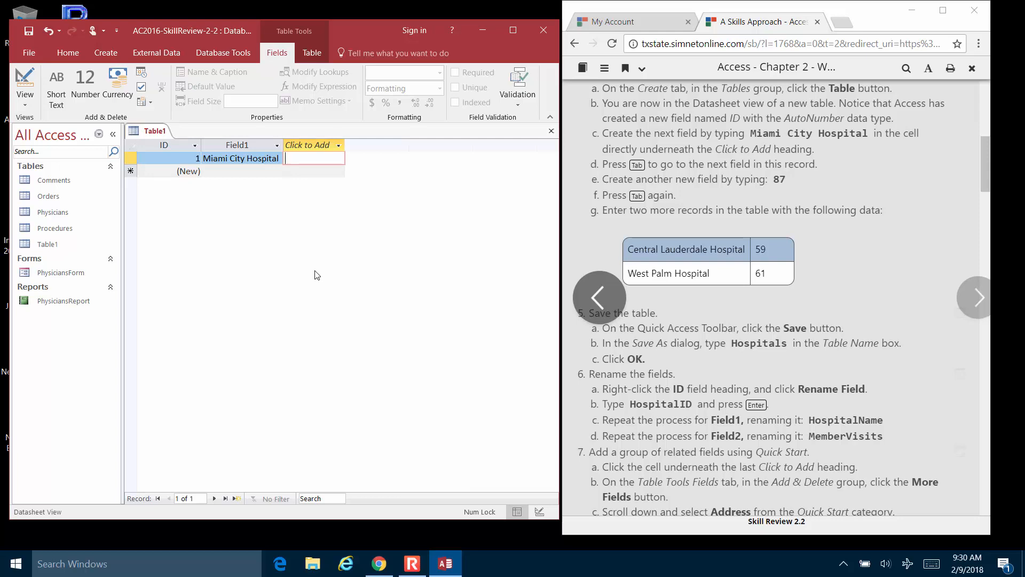
type("87")
key("Tab")
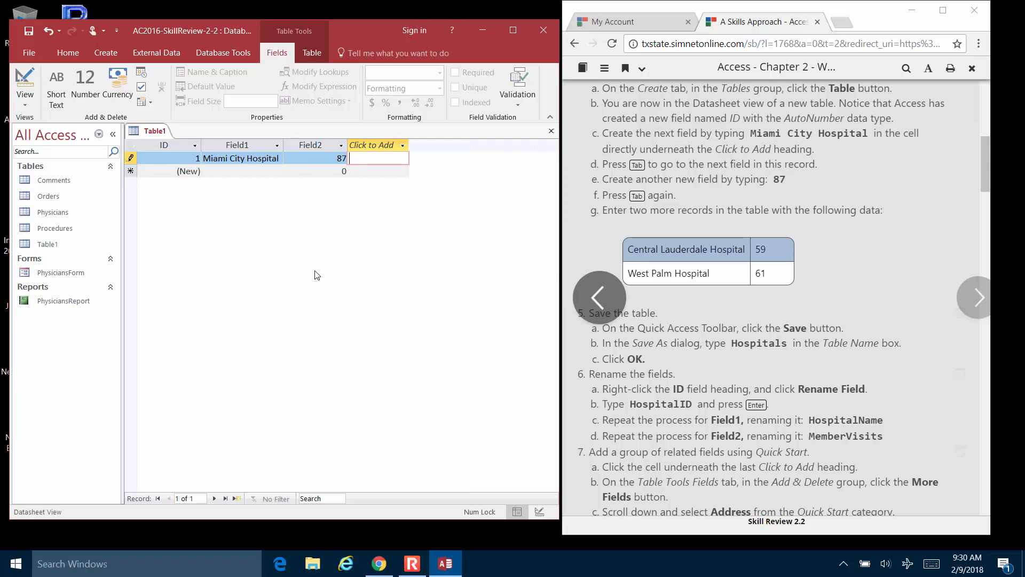
Enter a second record with Central Lauderdale Hospital in Field1 and 59 in Field2
left_click(234, 174)
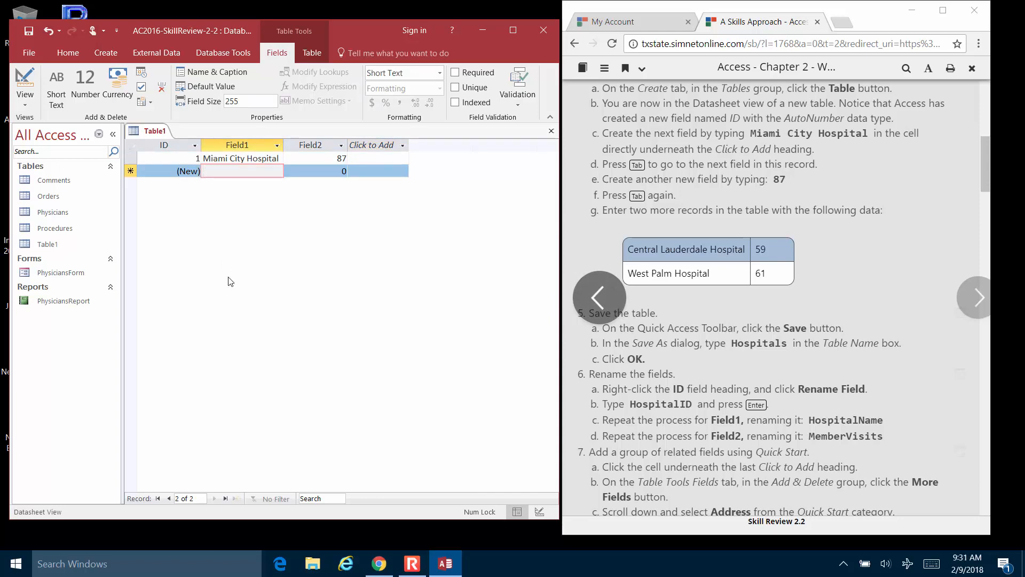
type("/")
key("BackSpace")
type("CEn")
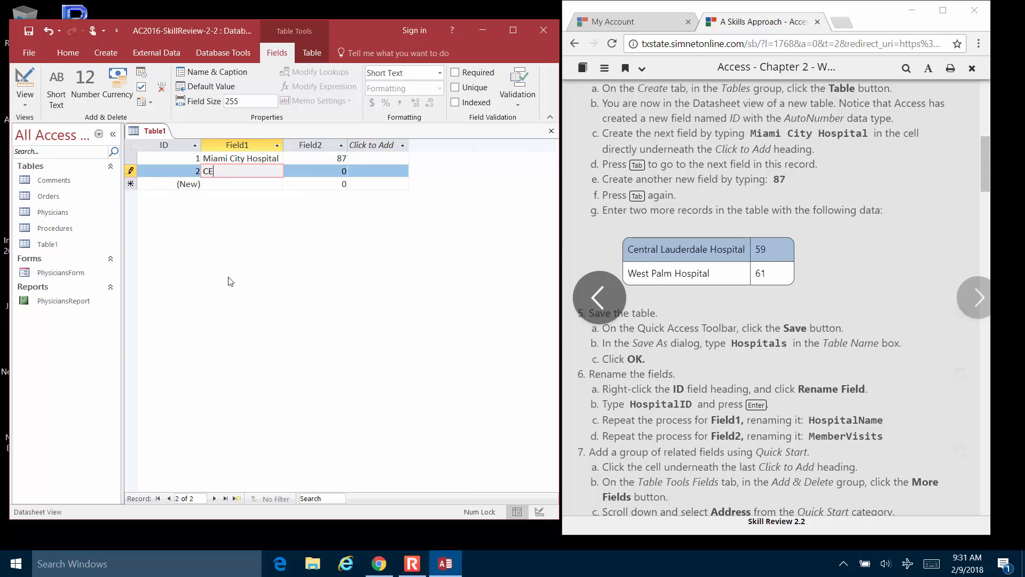
key("BackSpace")
key("BackSpace")
type("entral Lauderdale hos")
key("BackSpace")
key("BackSpace")
key("BackSpace")
type("Hospital")
key("Tab")
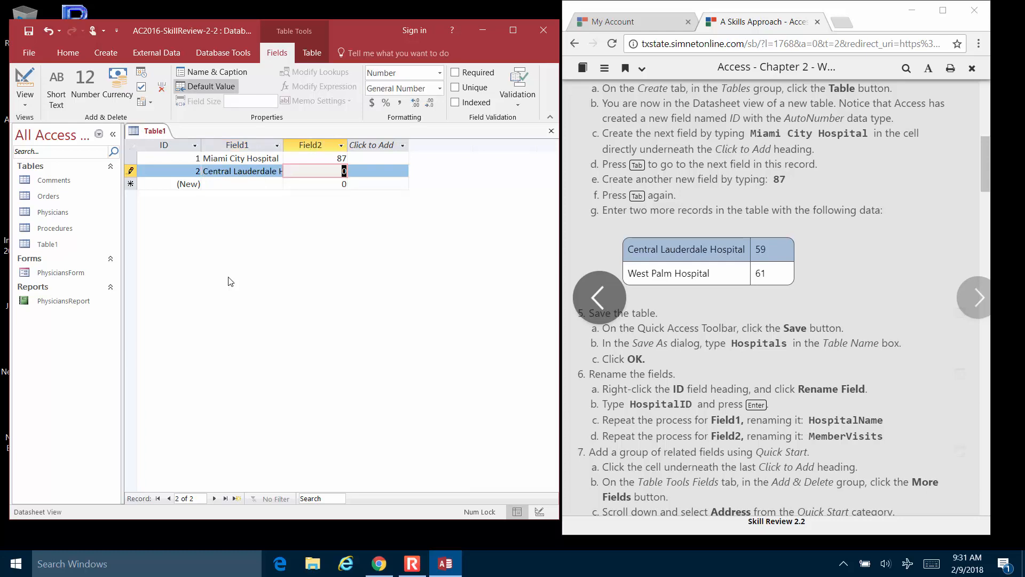
type("59")
key("Tab")
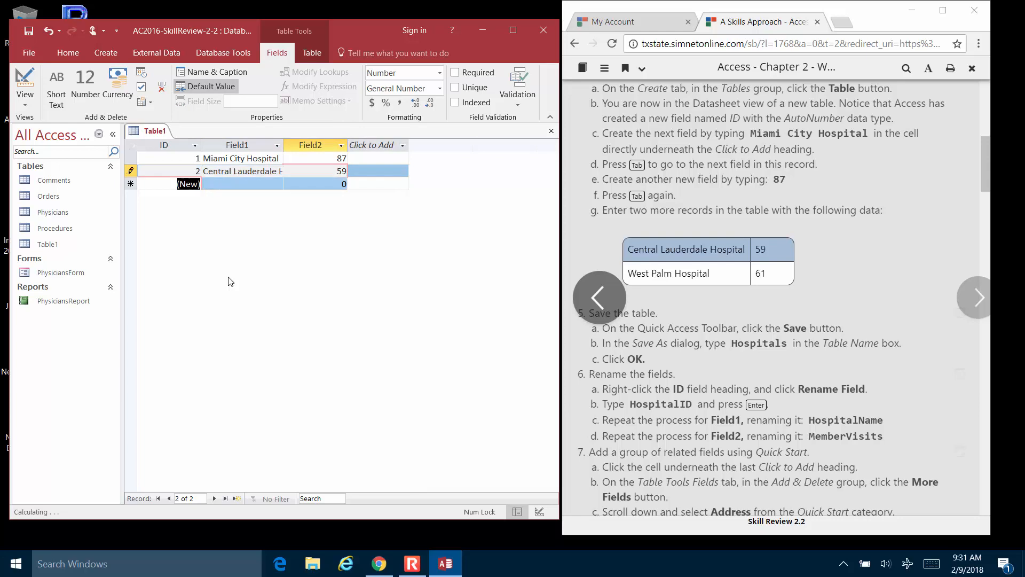
Enter a third record with West Palm Hospital in Field1 and 61 in Field2
key("Tab")
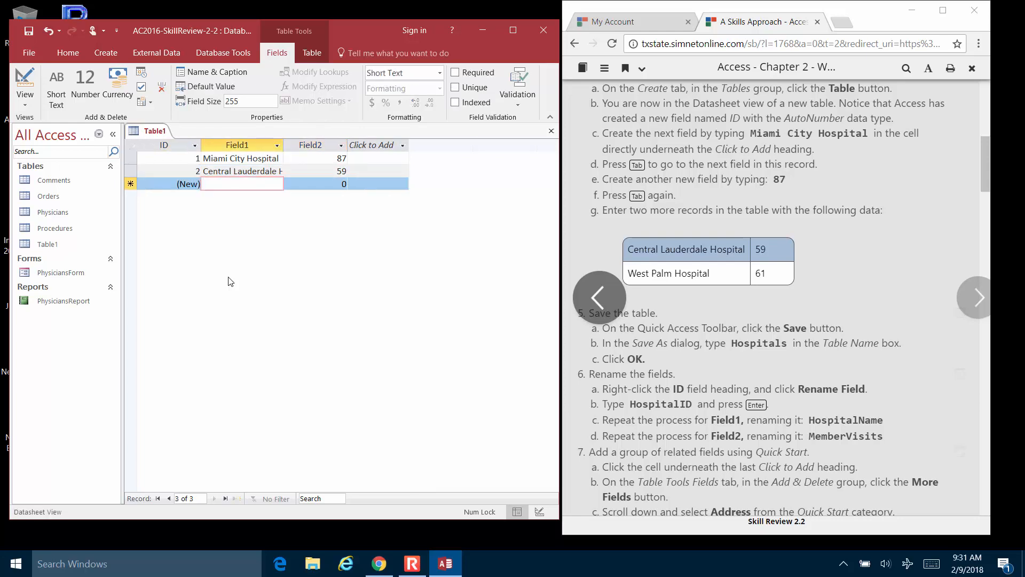
type("West Palm Ho")
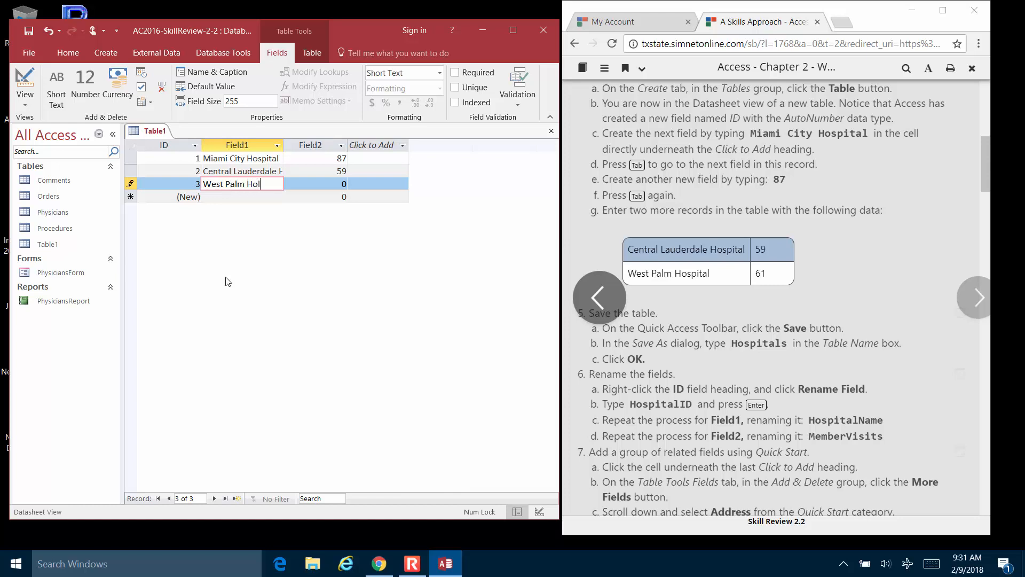
type("spital")
key("Tab")
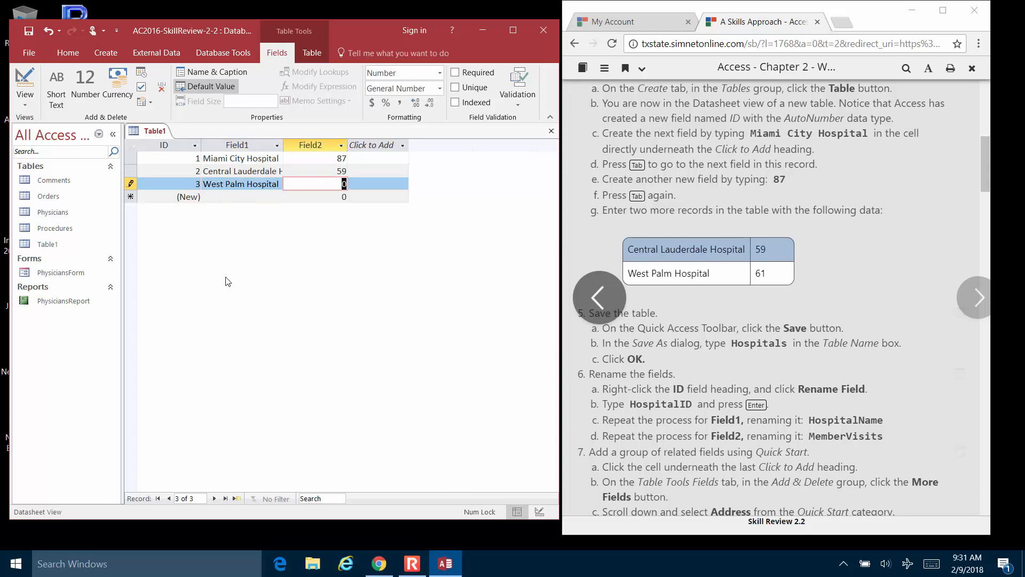
type("61")
key("Tab")
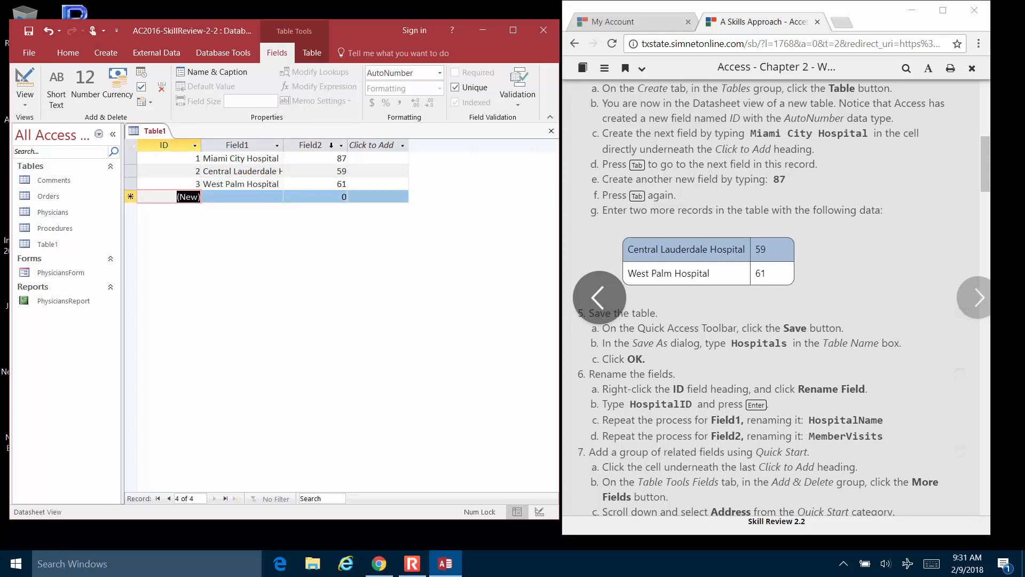
Check the instructions for saving the table and save it under the name Hospitals
left_click(809, 201)
scroll(809, 201, "down", 1)
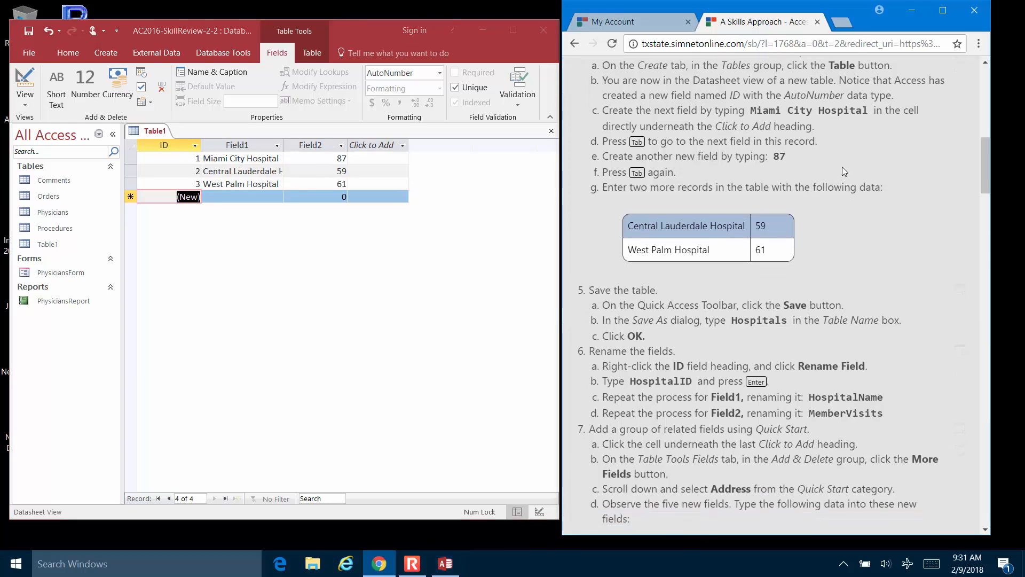
scroll(838, 160, "down", 3)
scroll(837, 156, "down", 5)
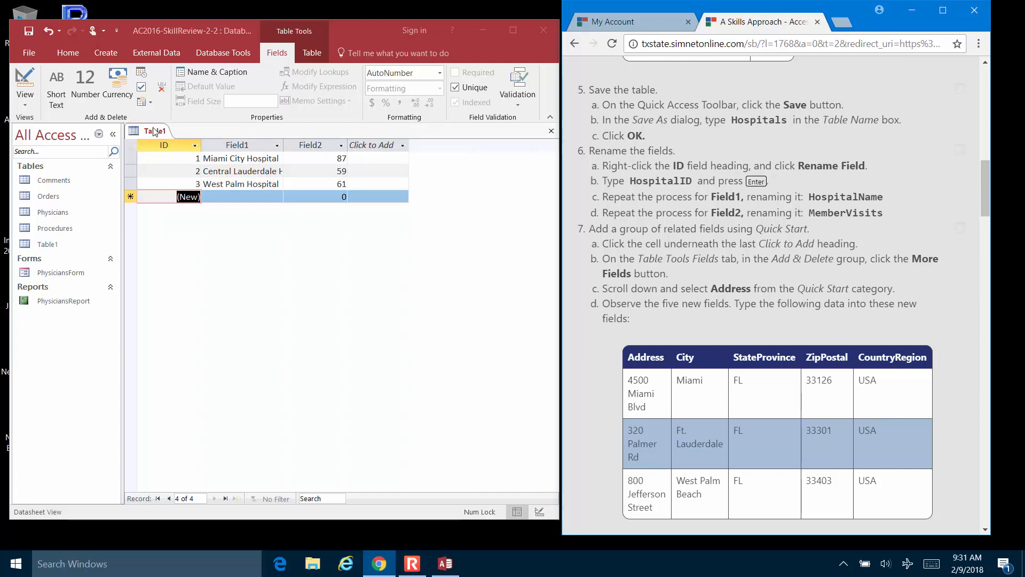
key("ctrl+s")
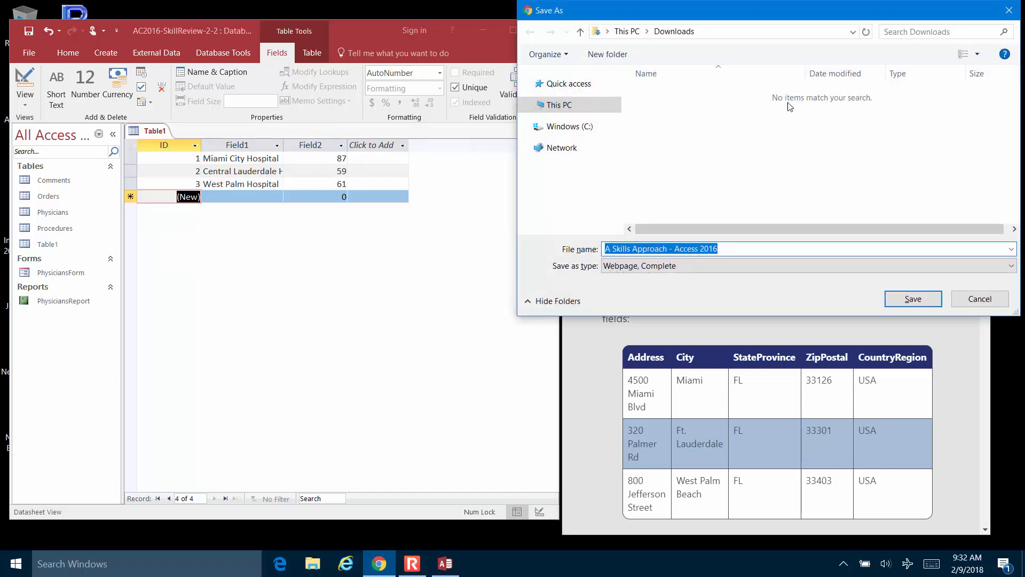
left_click(1008, 11)
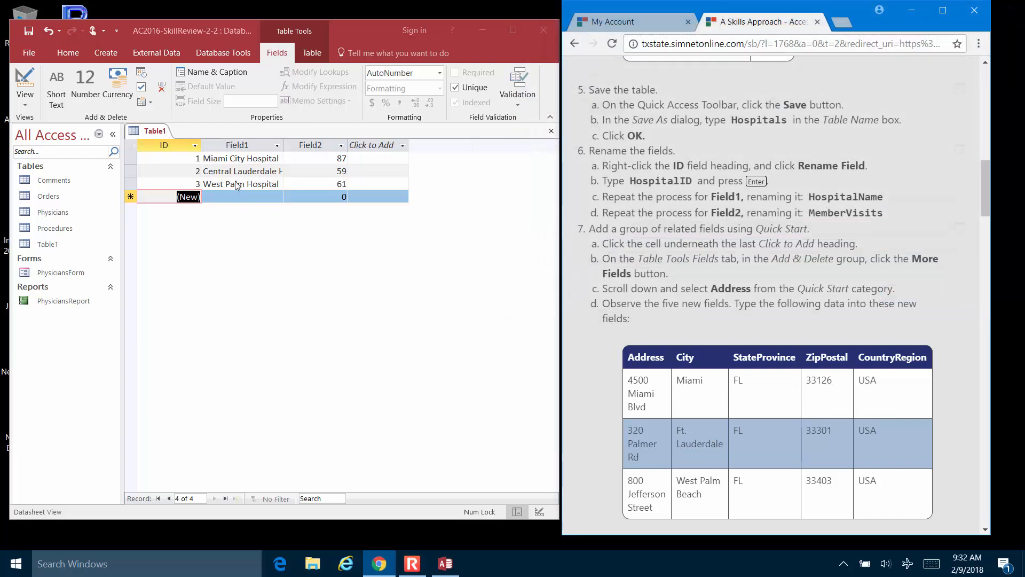
left_click(160, 137)
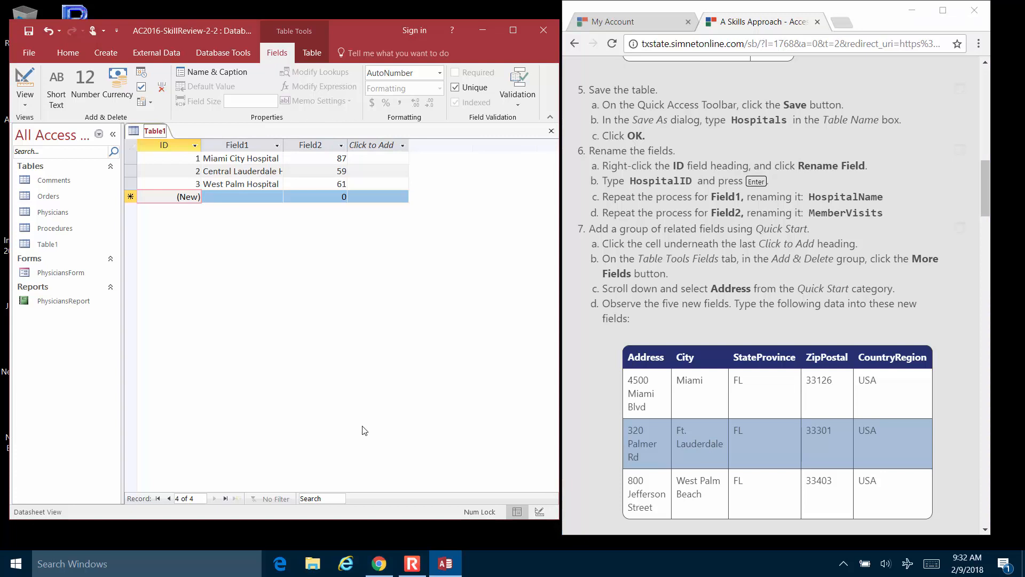
key("ctrl+s")
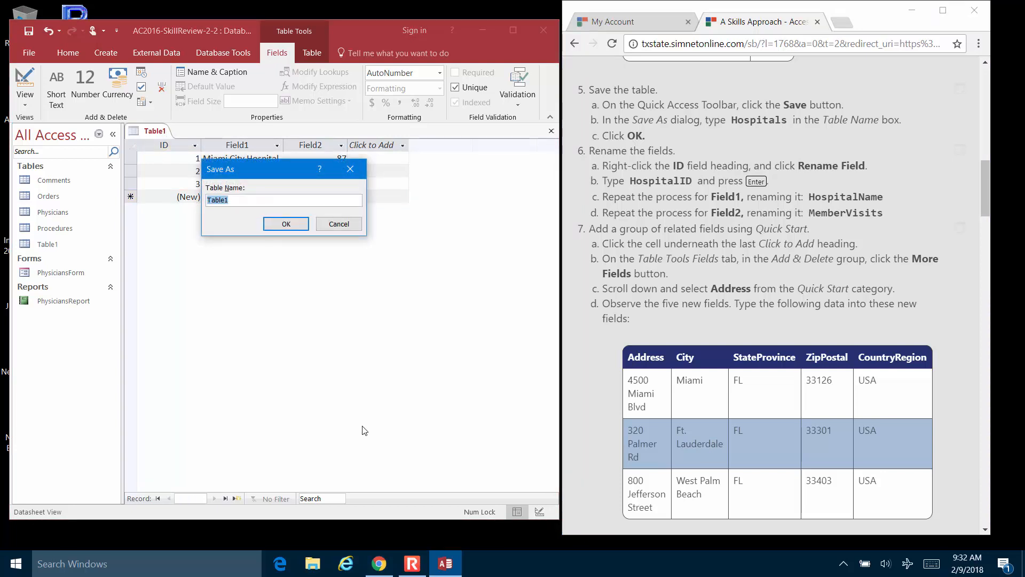
type("Hospitals")
left_click(283, 225)
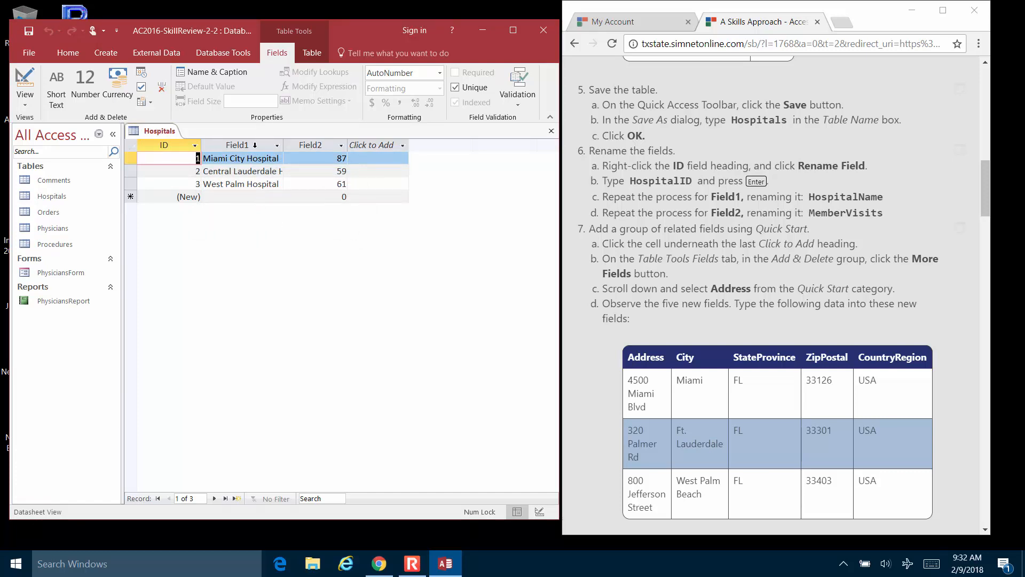
right_click(256, 143)
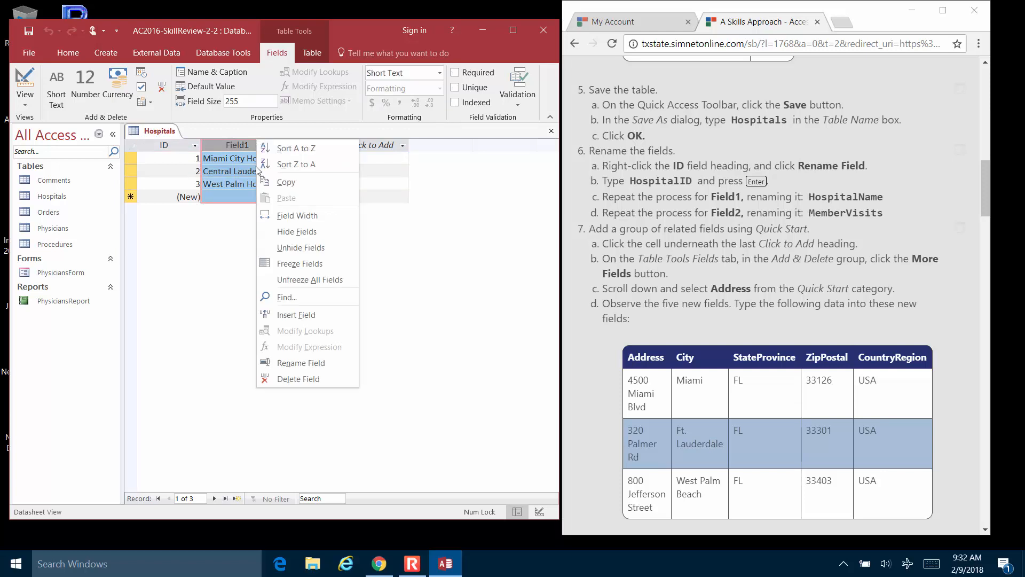
left_click(310, 366)
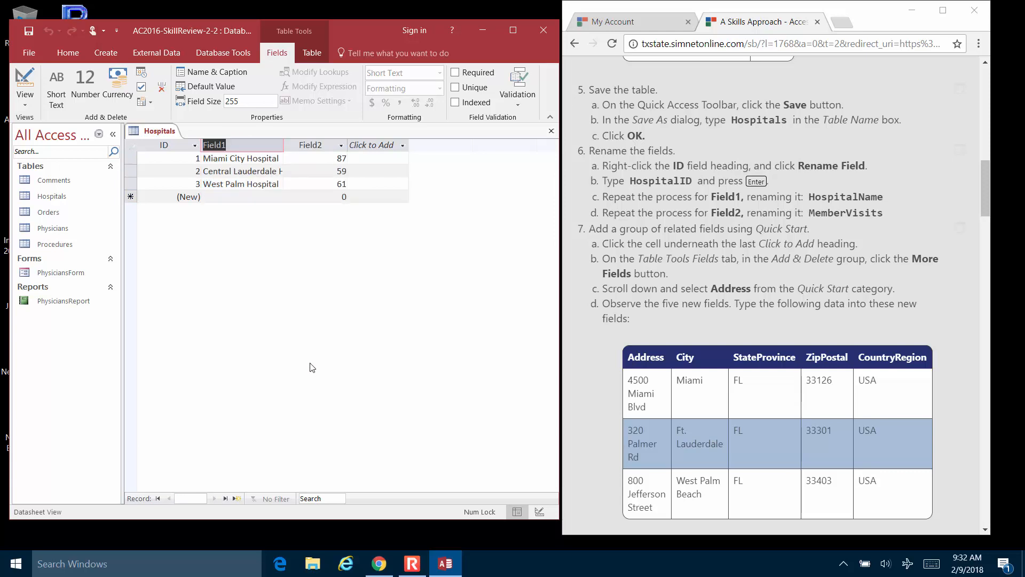
left_click(174, 145)
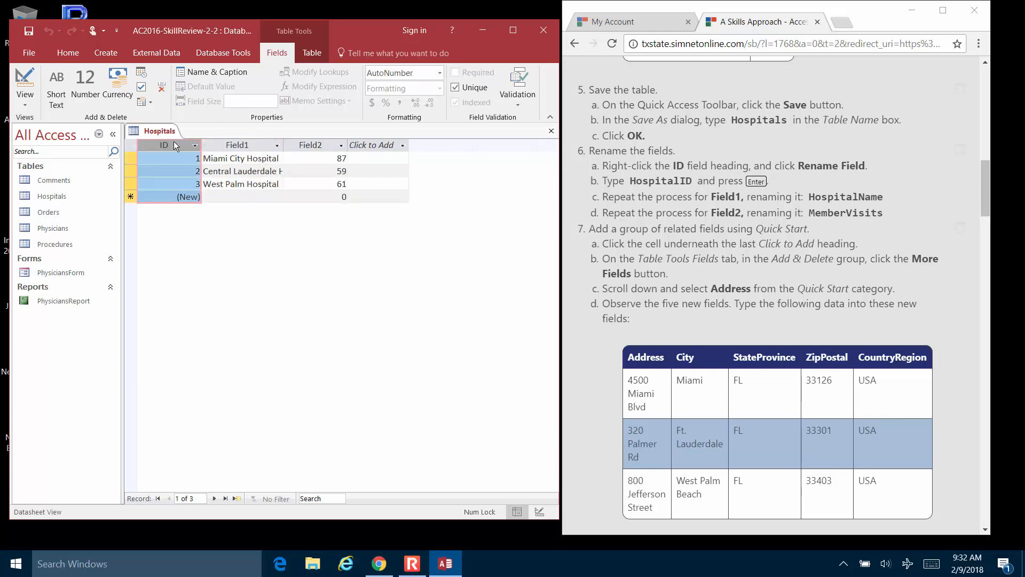
Rename the ID field of the Hospitals table as HospitalID
right_click(176, 146)
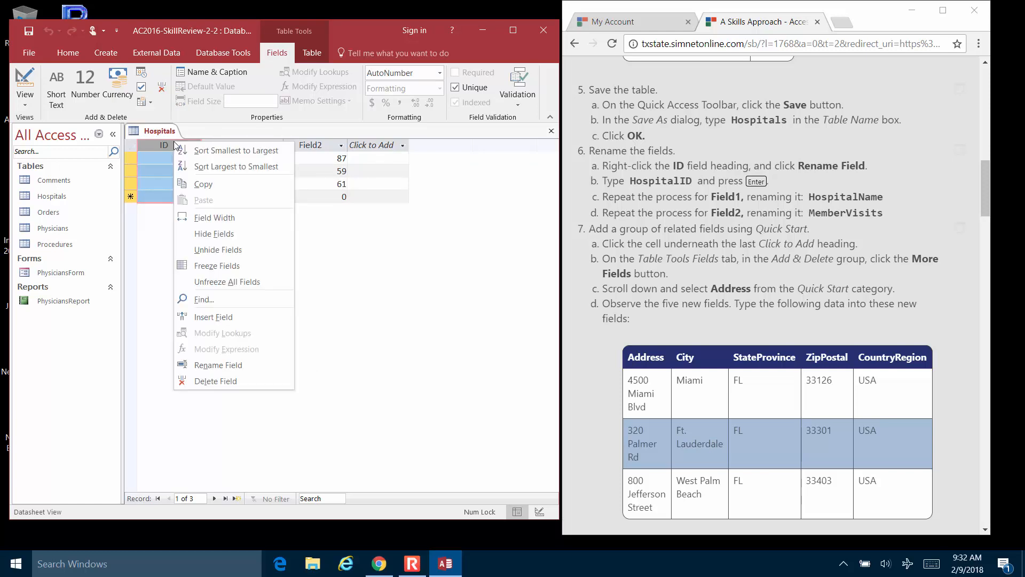
left_click(228, 366)
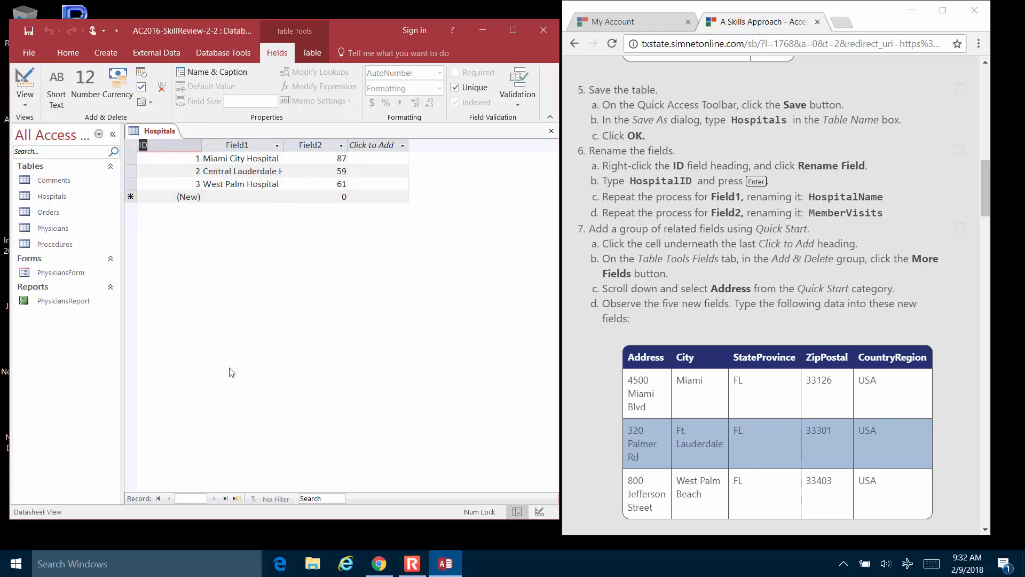
type("HospitalID")
key("Return")
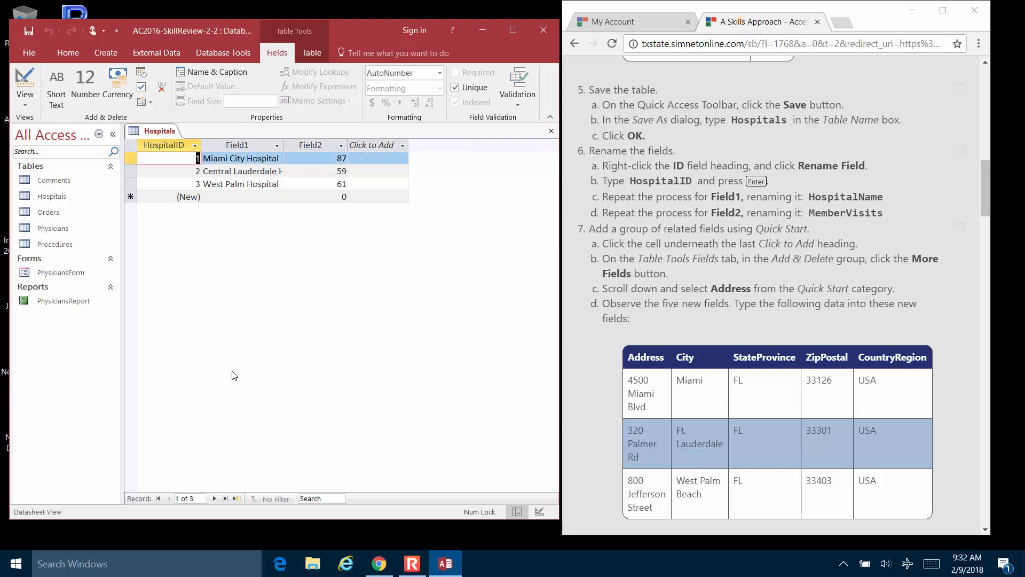
Rename Field1 of the Hospitals table as HospitalName
right_click(246, 144)
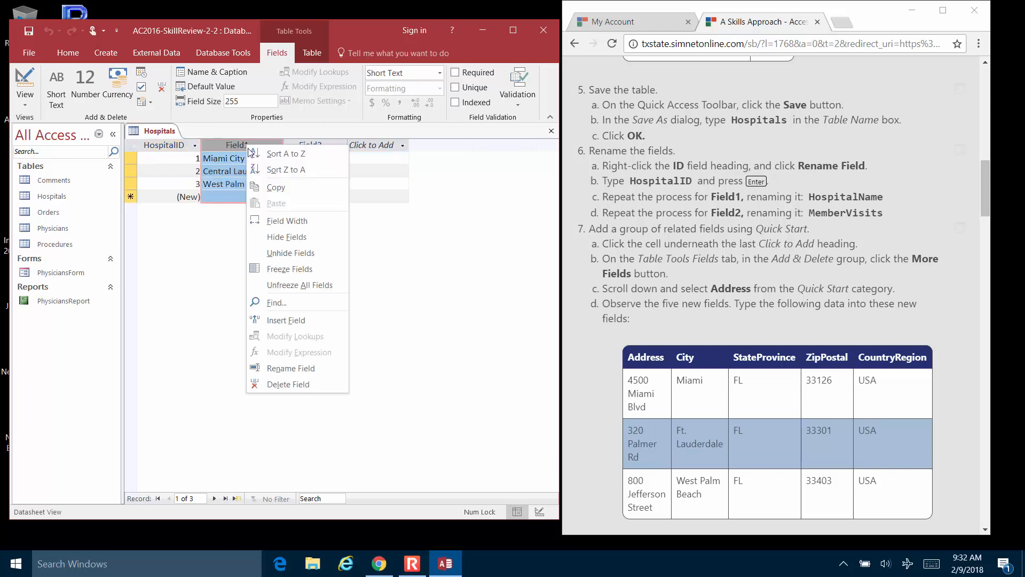
left_click(291, 369)
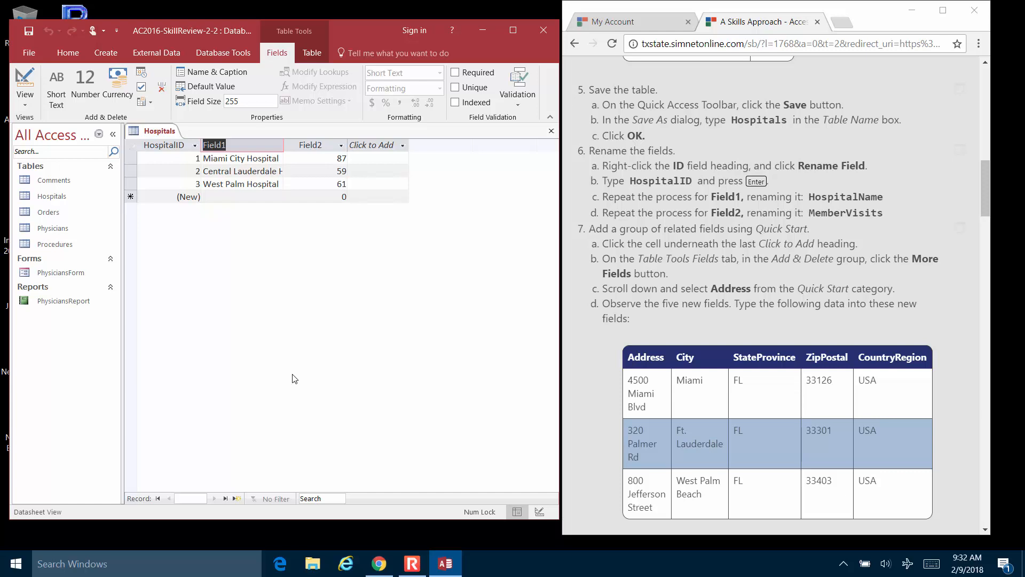
type("HospitalName")
Rename Field2 of the Hospitals table as MemberVisits
left_click(325, 146)
right_click(326, 147)
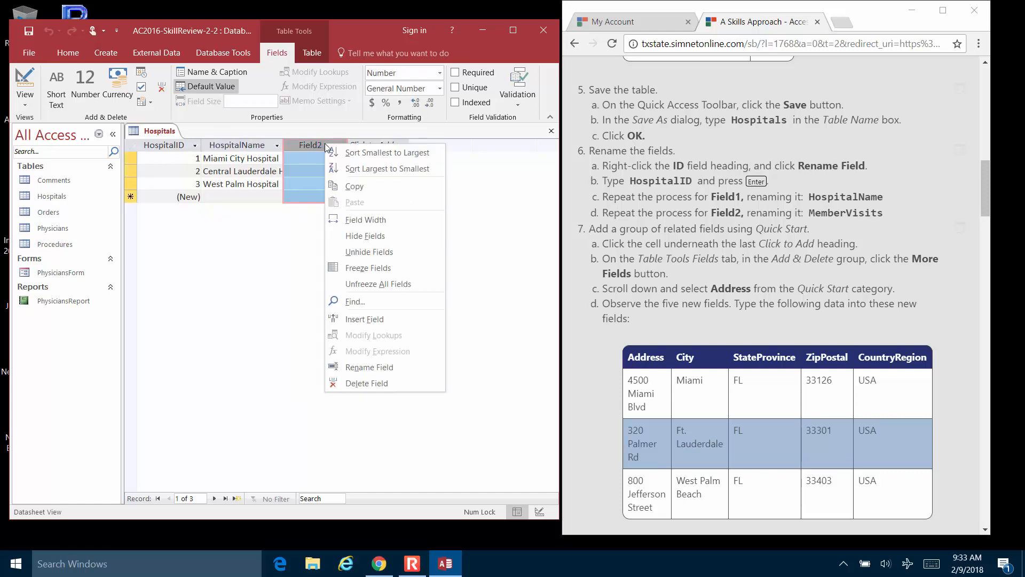
left_click(370, 367)
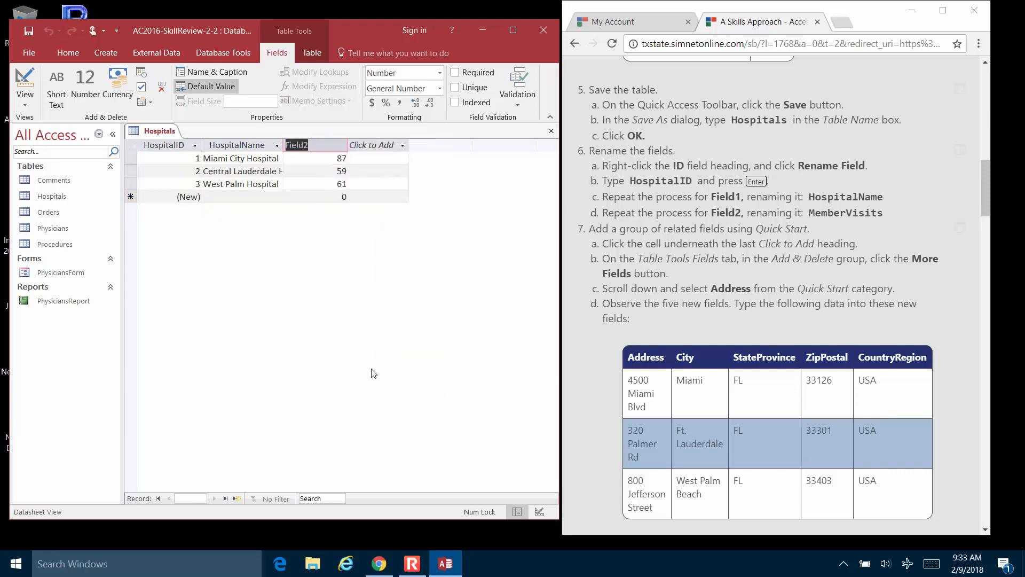
type("MemberVisits")
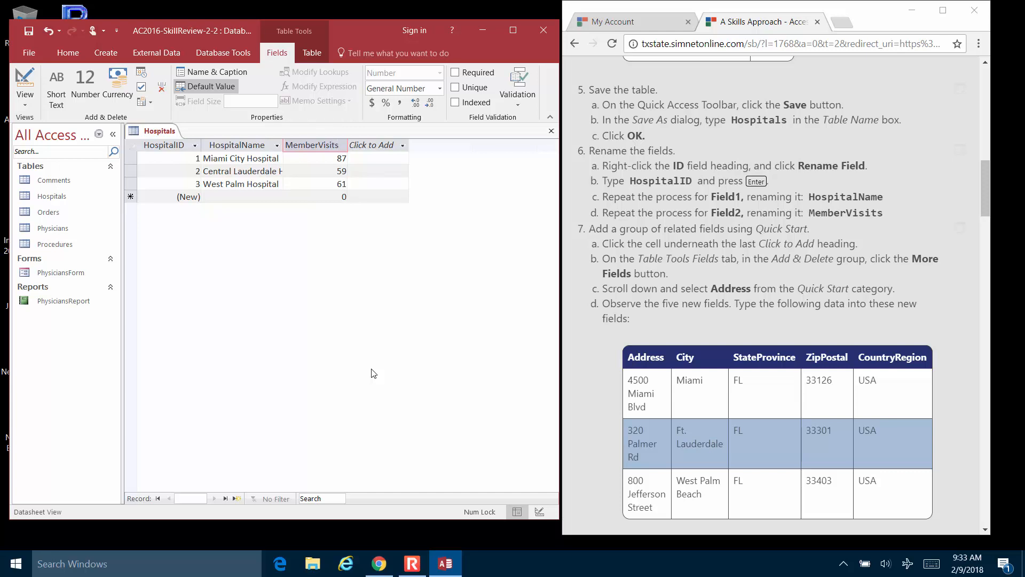
key("Return")
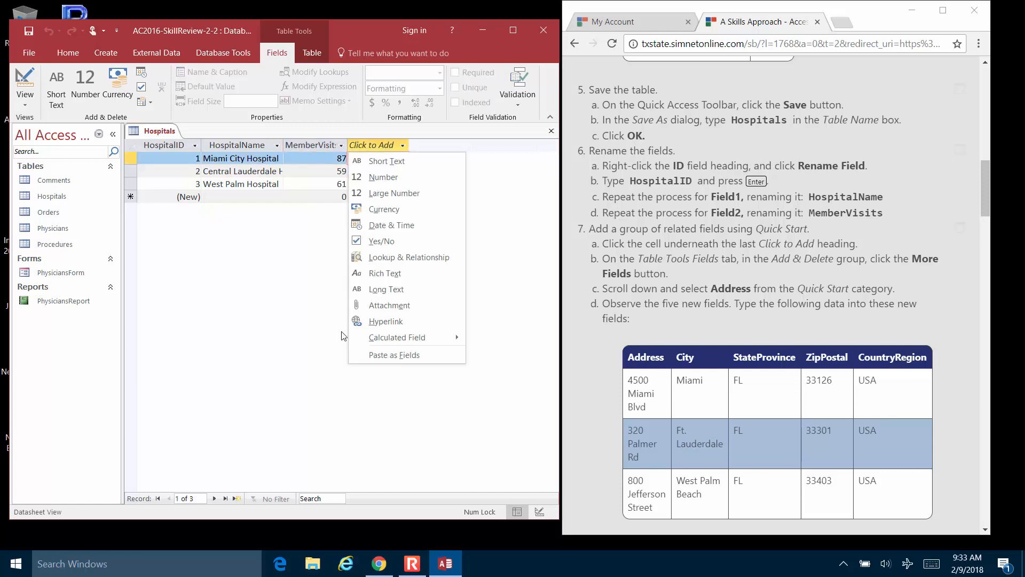
key("Escape")
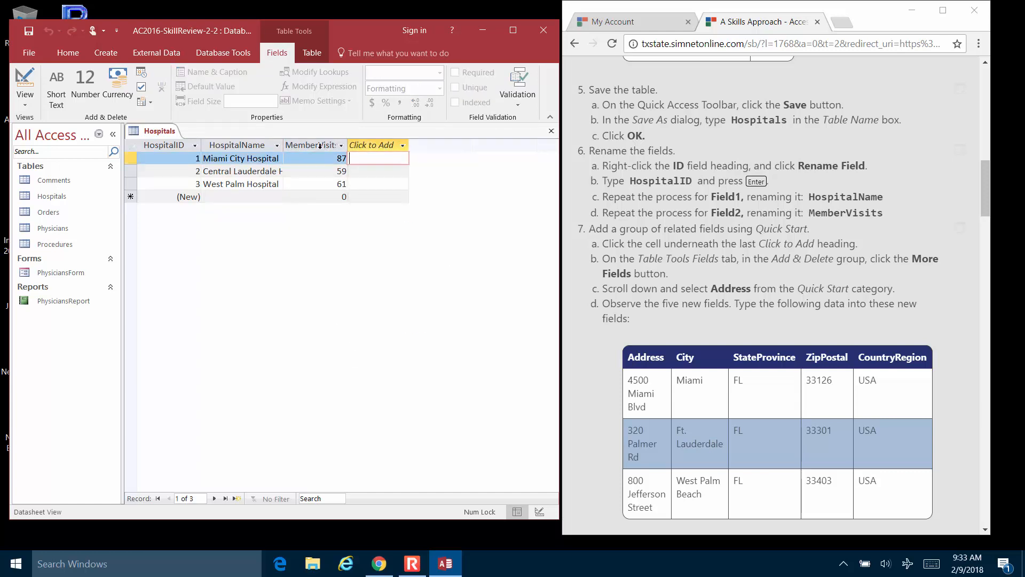
Select all columns of the Hospitals table and fit their widths to the contents
left_click(140, 145)
double_click(202, 146)
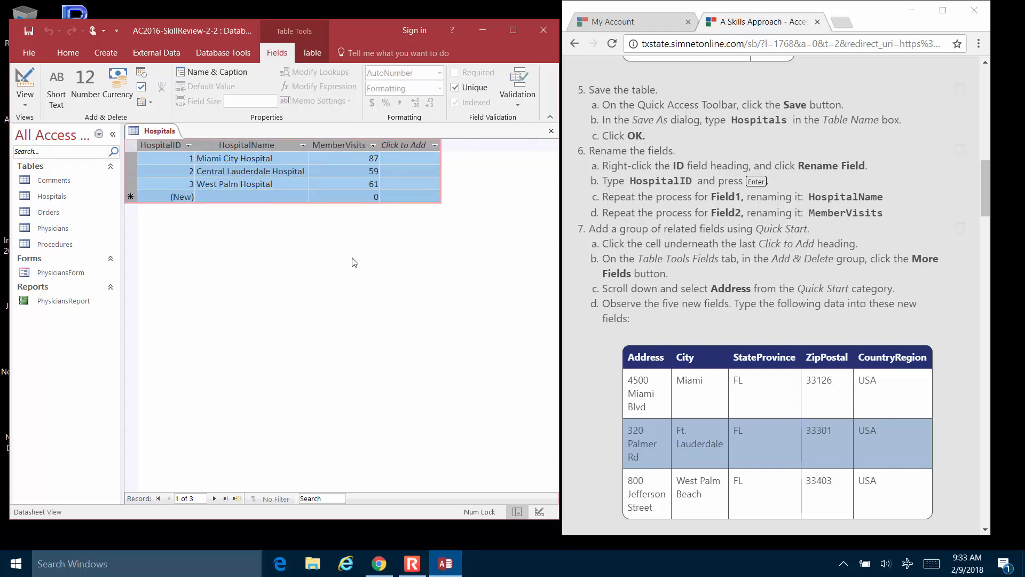
Add the Address group of Quick Start fields after the MemberVisits field of the Hospitals table
scroll(775, 244, "down", 1)
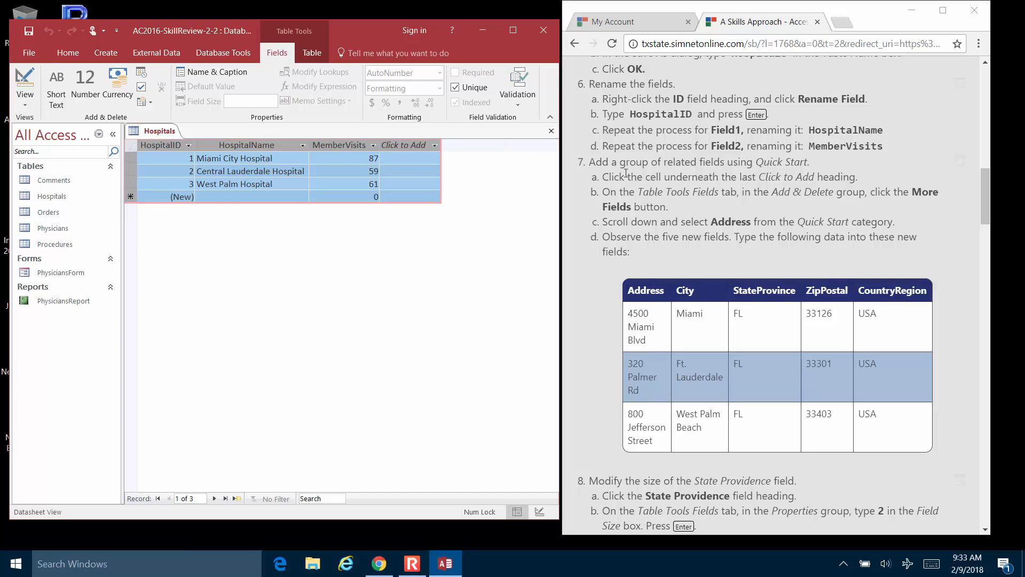
left_click(419, 160)
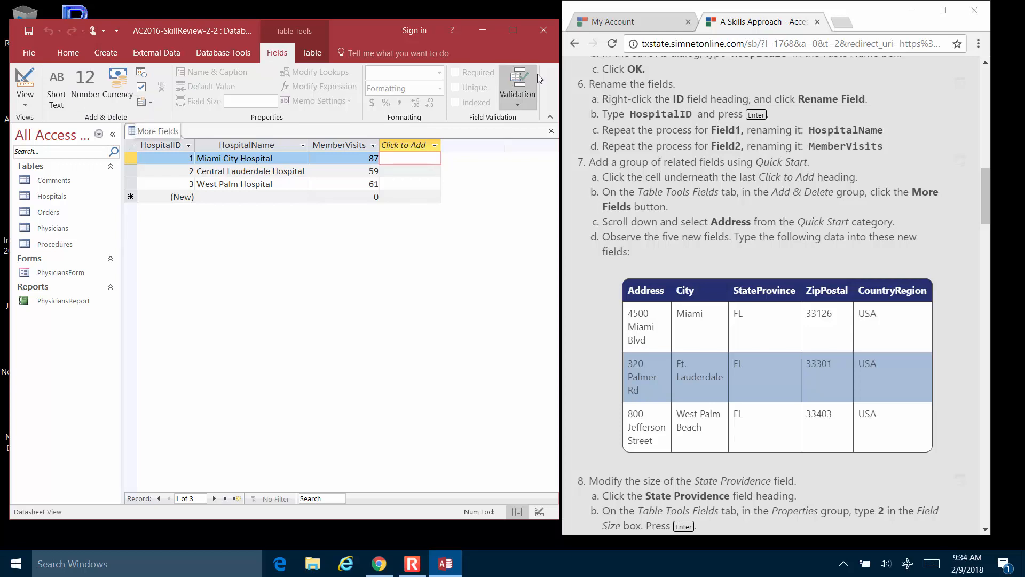
left_click(513, 30)
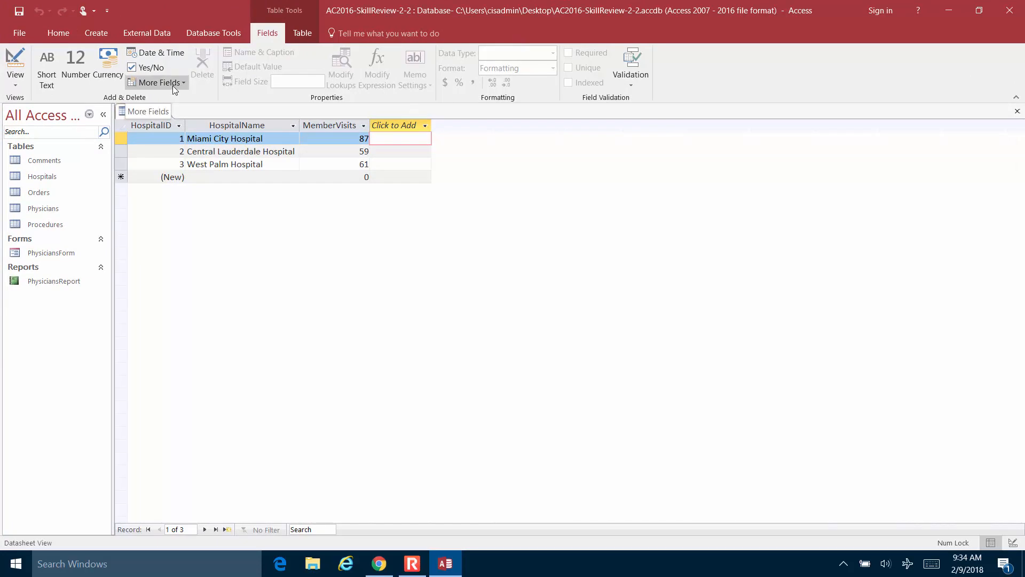
left_click(983, 16)
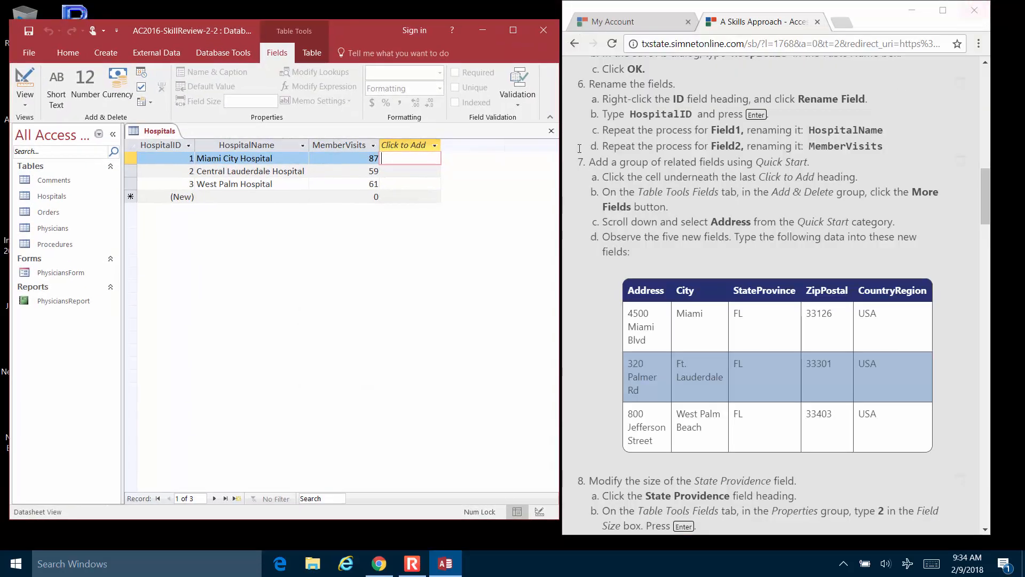
left_click(151, 103)
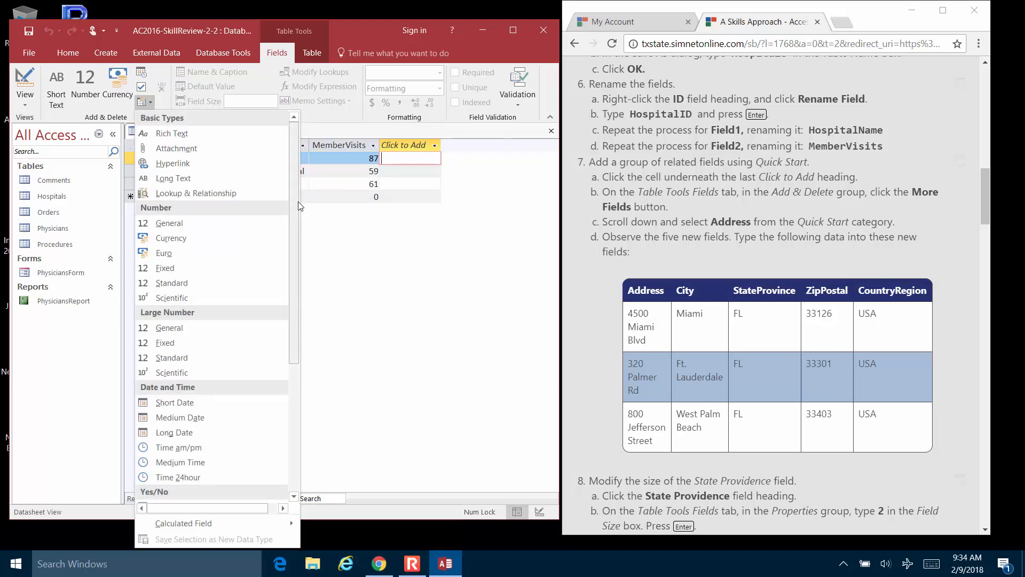
left_click_drag(298, 203, 289, 378)
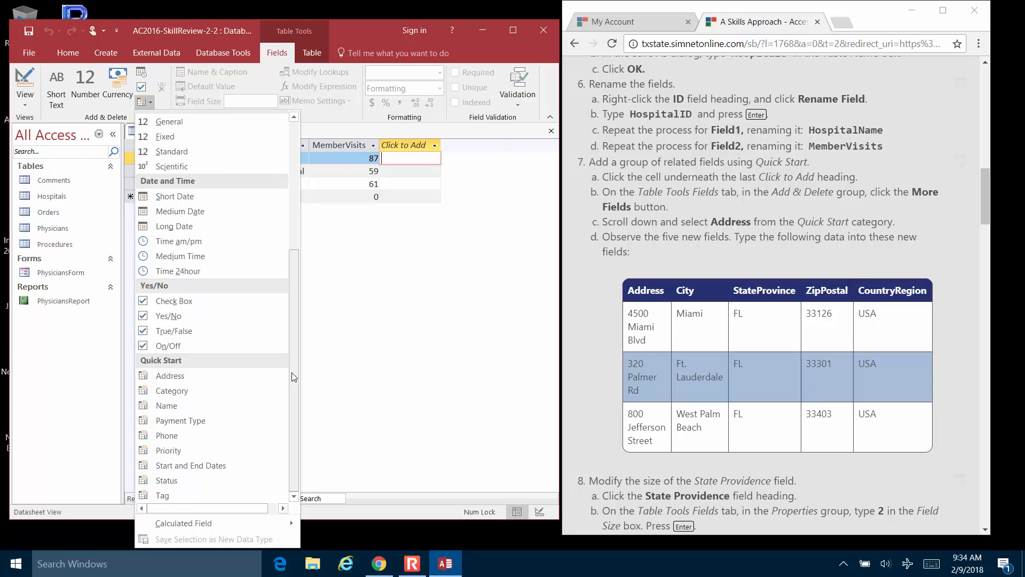
left_click(168, 377)
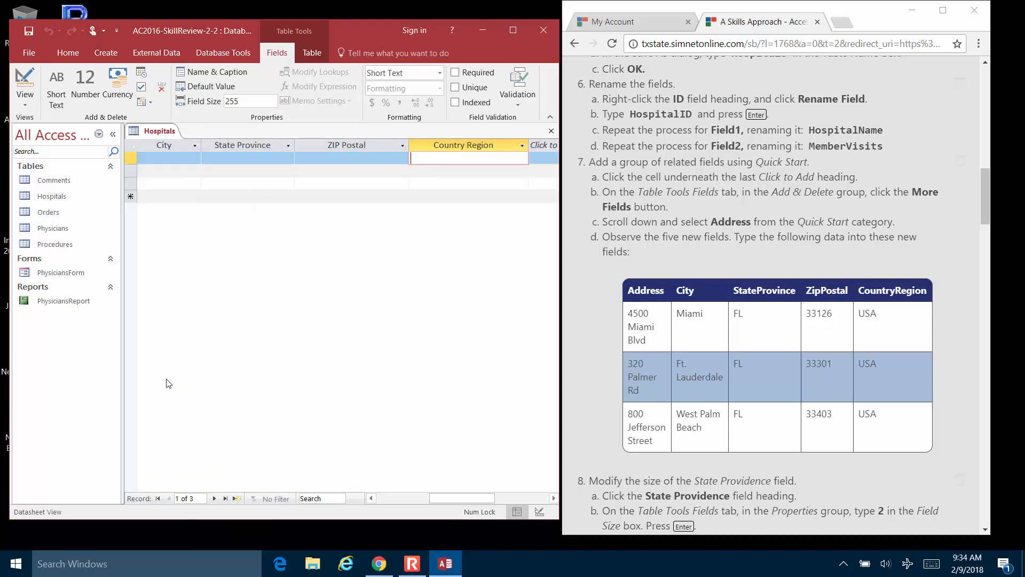
Examine the newly added address fields in the Hospitals table and the instructions that list their data
left_click_drag(490, 501, 465, 503)
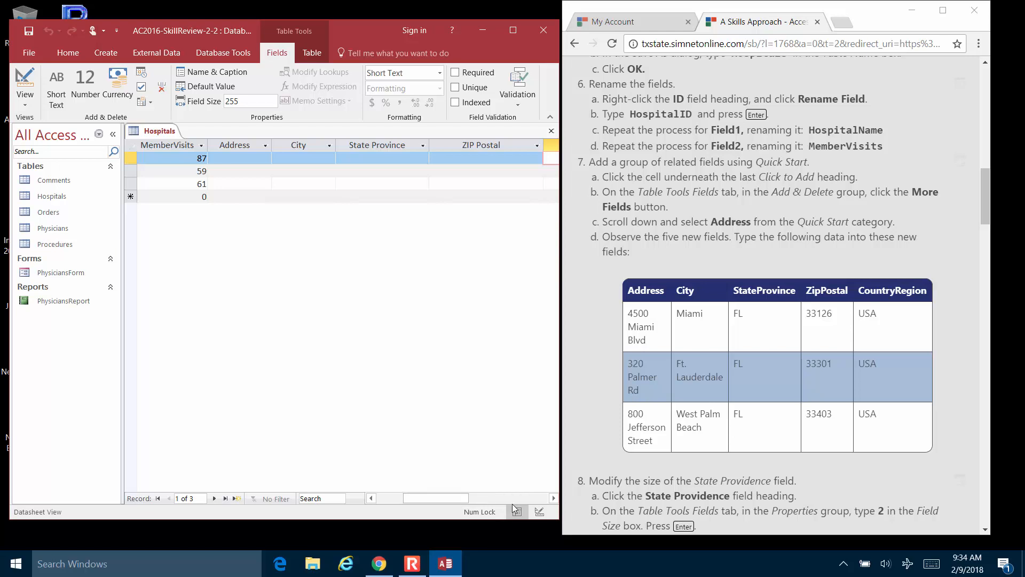
left_click(554, 498)
left_click(554, 499)
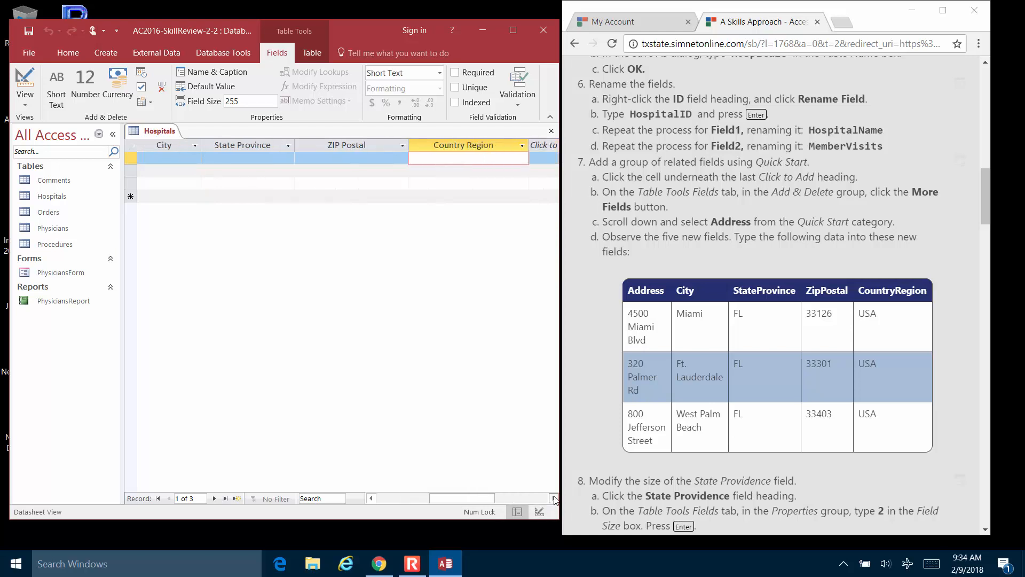
left_click(553, 499)
left_click_drag(492, 500, 401, 499)
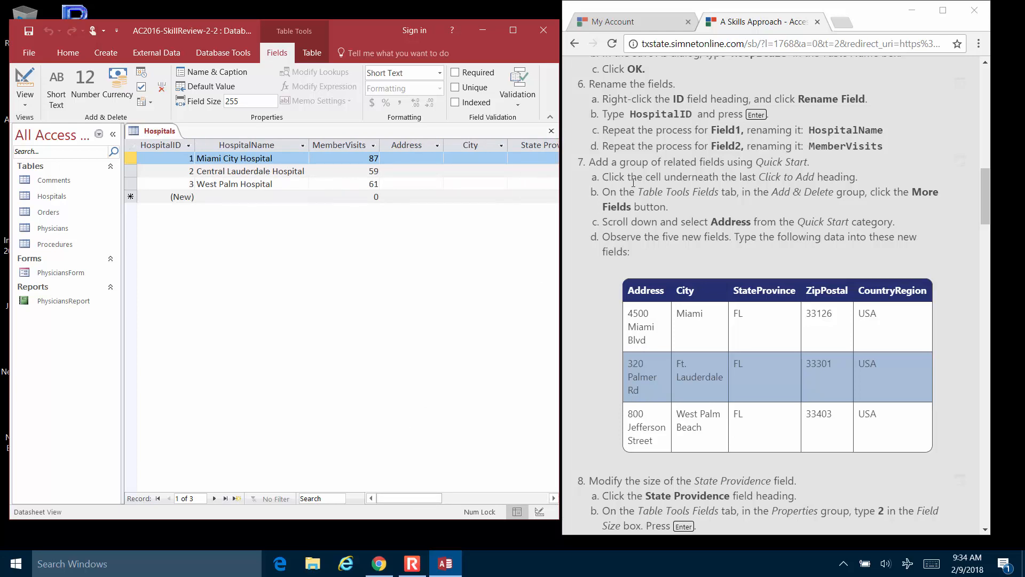
left_click(773, 225)
scroll(776, 229, "down", 3)
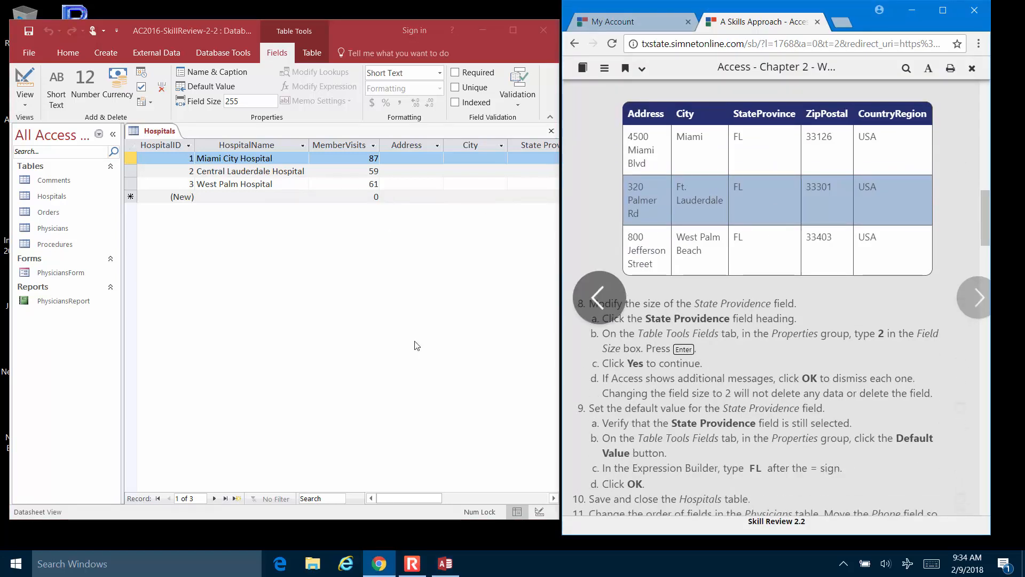
Enter the street address, city and ZIP code from the instructions for Miami City Hospital, with FL as State Province and USA as Country Region
left_click(553, 498)
left_click(553, 498)
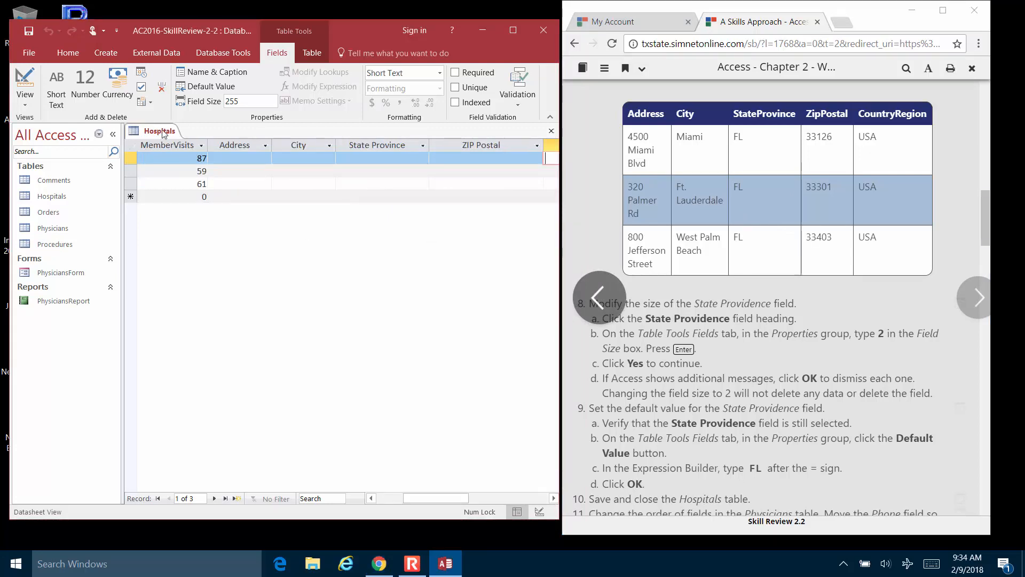
left_click(224, 158)
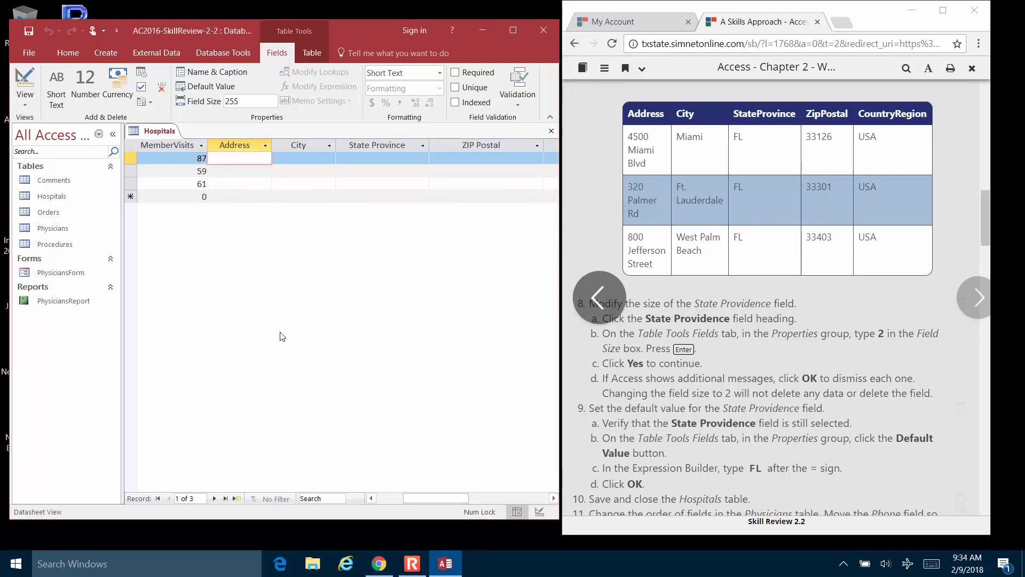
type("4500")
type("Mia")
type("mi Blvd")
key("Tab")
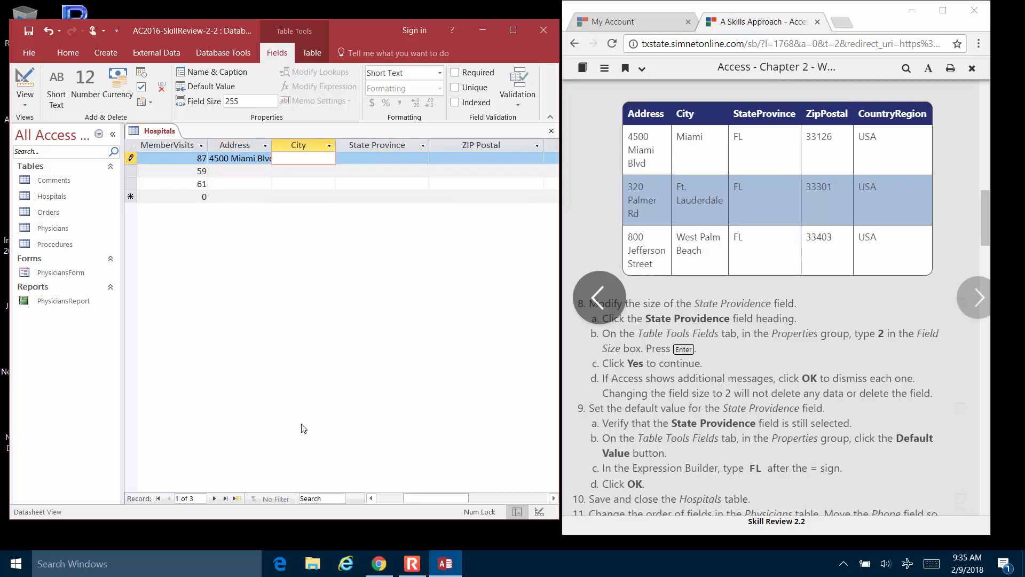
type("Miami")
key("Tab")
type("FL")
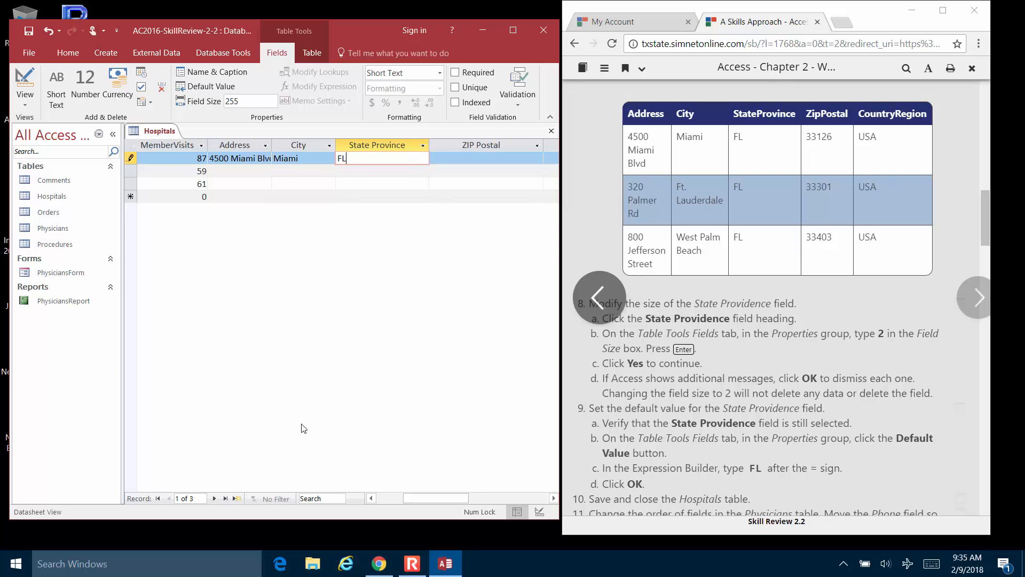
key("Tab")
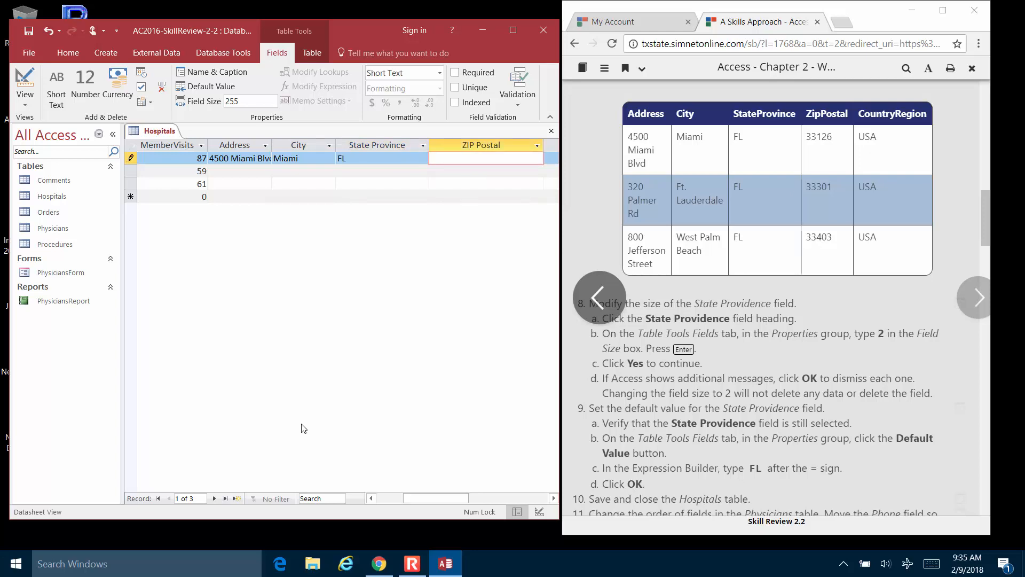
type("33126")
key("Tab")
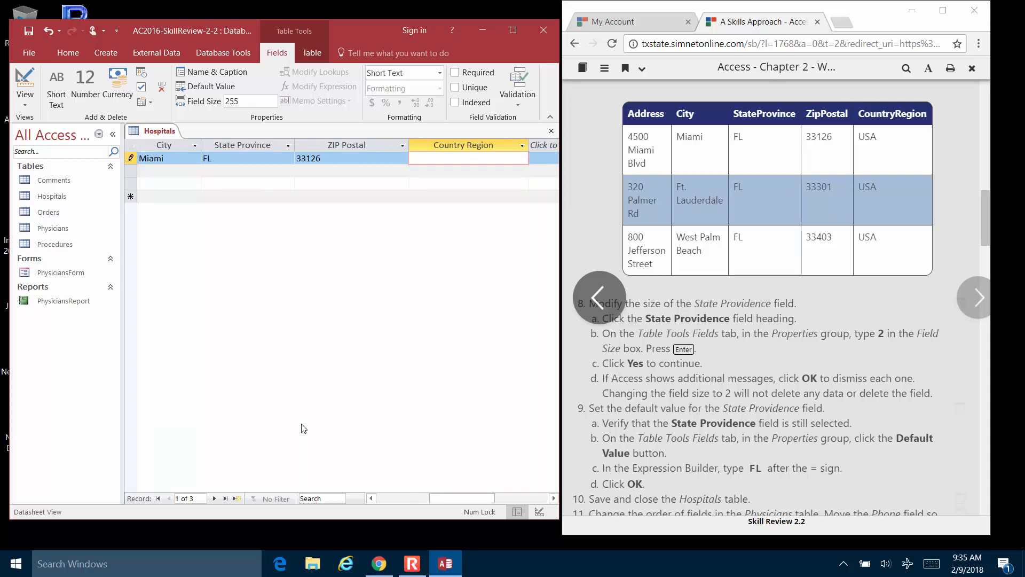
type("USA")
key("Tab")
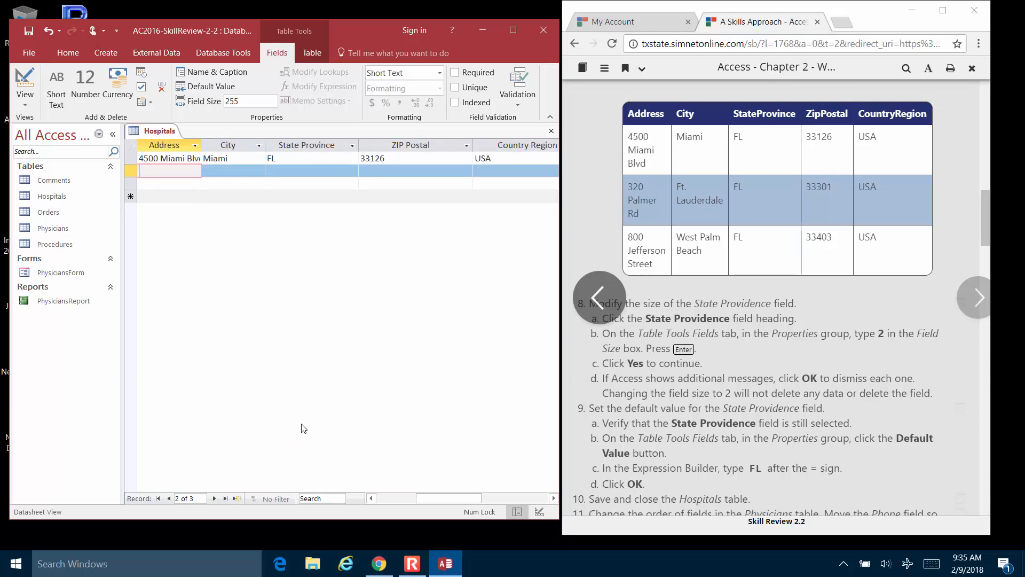
Fill in Central Lauderdale Hospital's street address, city and ZIP code from the instructions, with State Province FL and Country Region USA
type("320 Palmer Rd")
key("Tab")
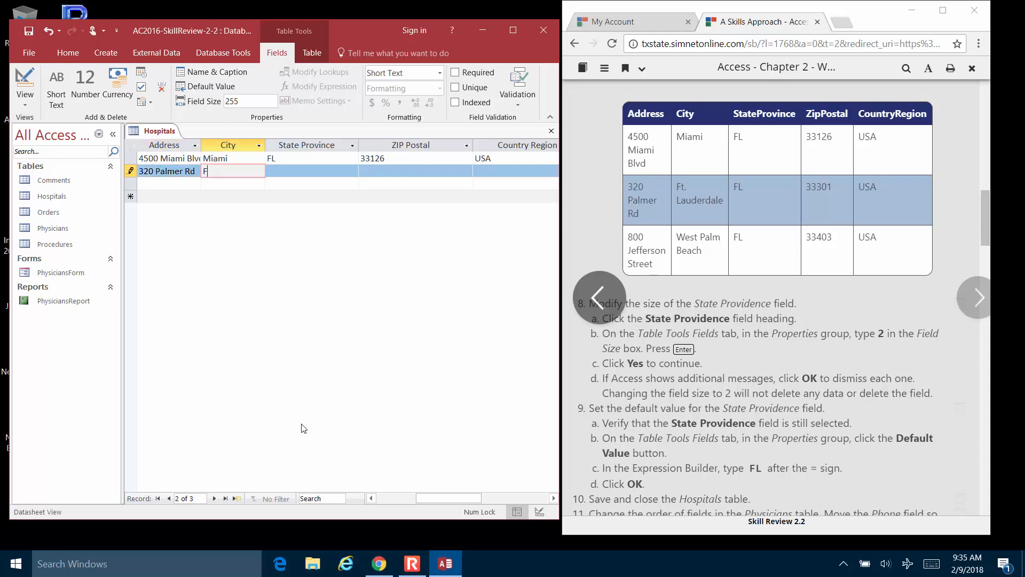
type("Ft. Lauderdale")
key("Tab")
type("FL")
key("Tab")
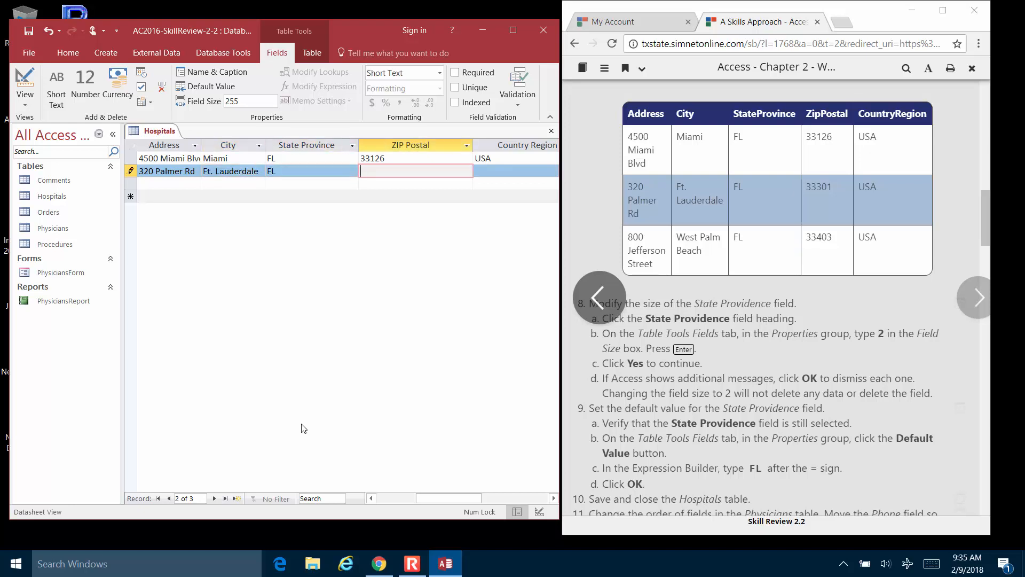
type("33301")
key("Tab")
type("USA")
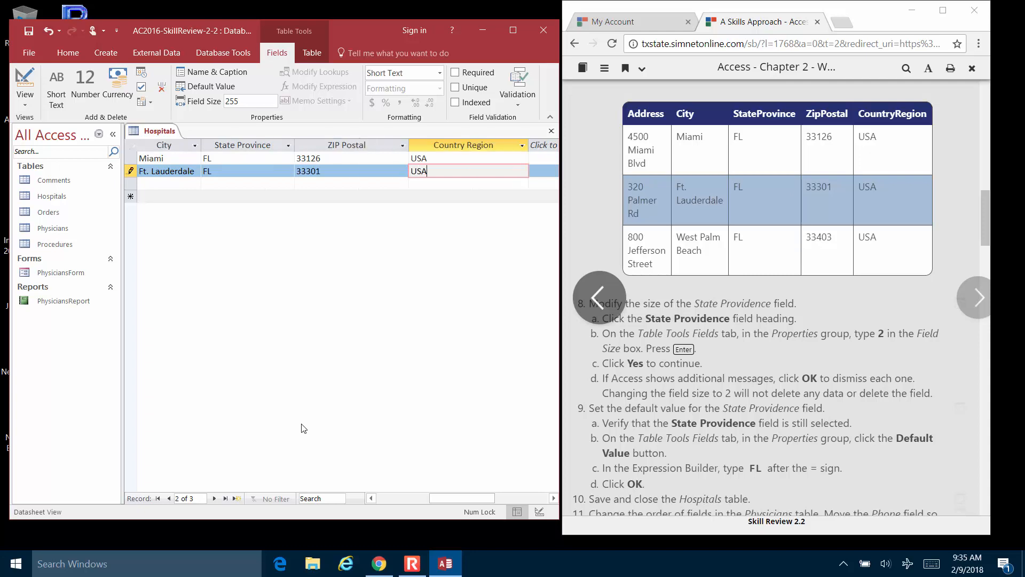
key("Tab")
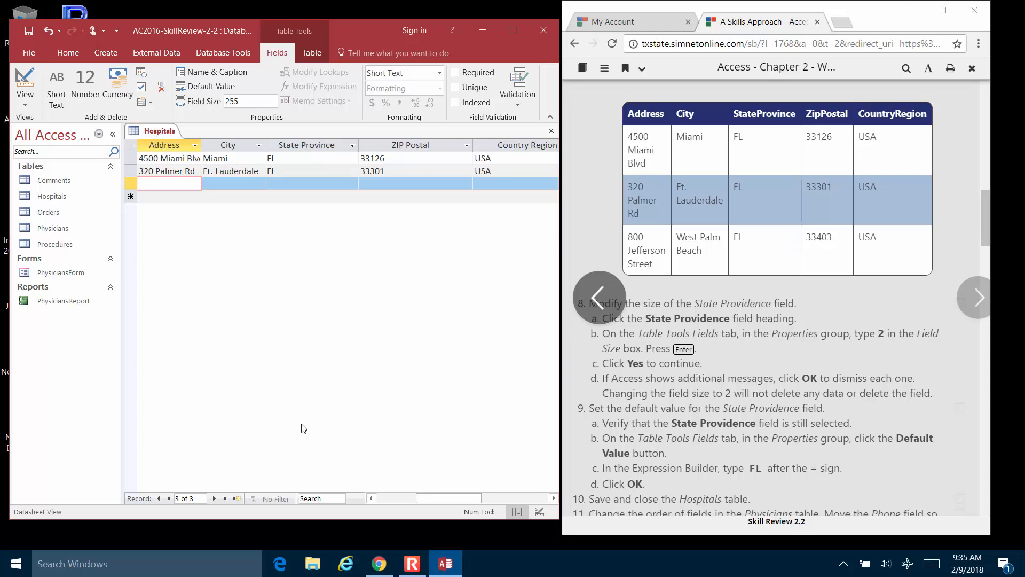
Complete the West Palm Hospital record with its listed street address, city and ZIP code, State Province FL and Country Region USA
type("800 Jefferson ")
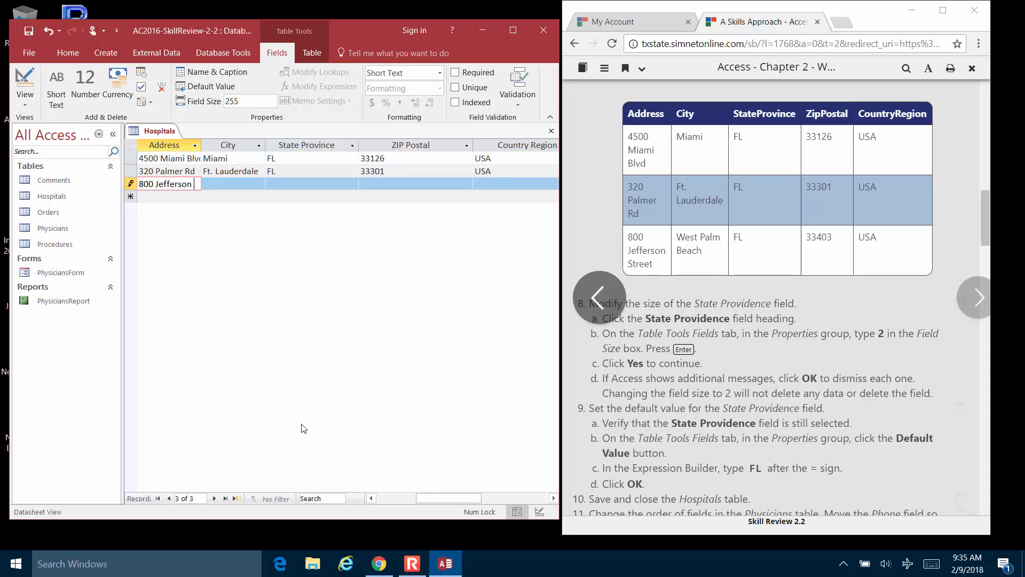
type("Street")
key("Tab")
type("West Pal")
type("m Beach")
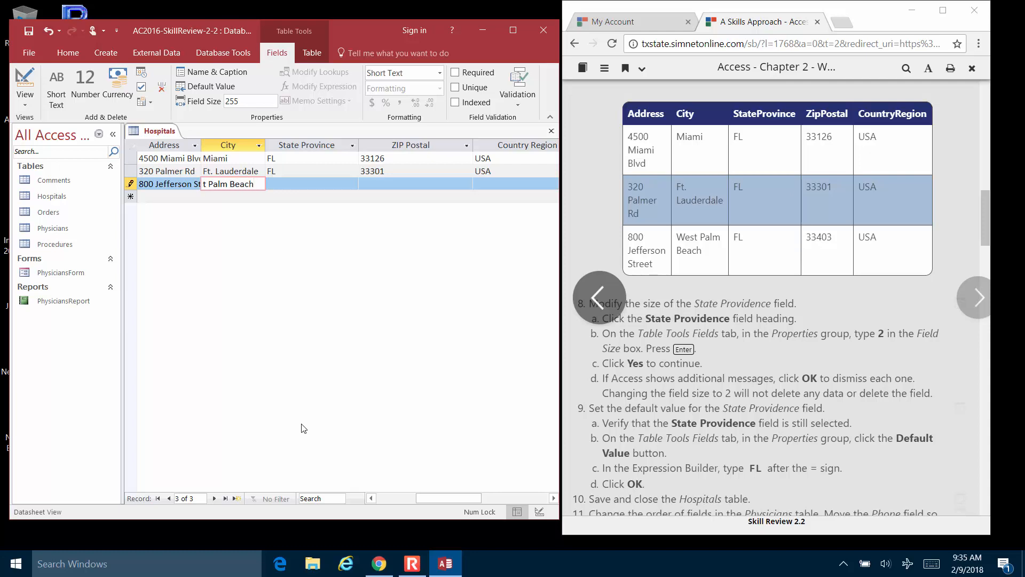
key("Tab")
type("FL")
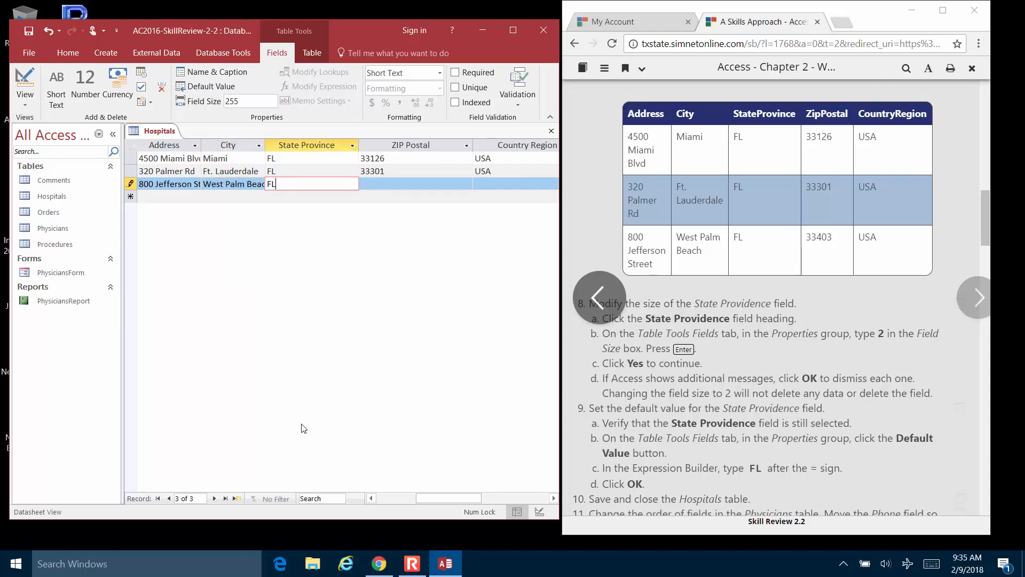
key("Tab")
type("33403")
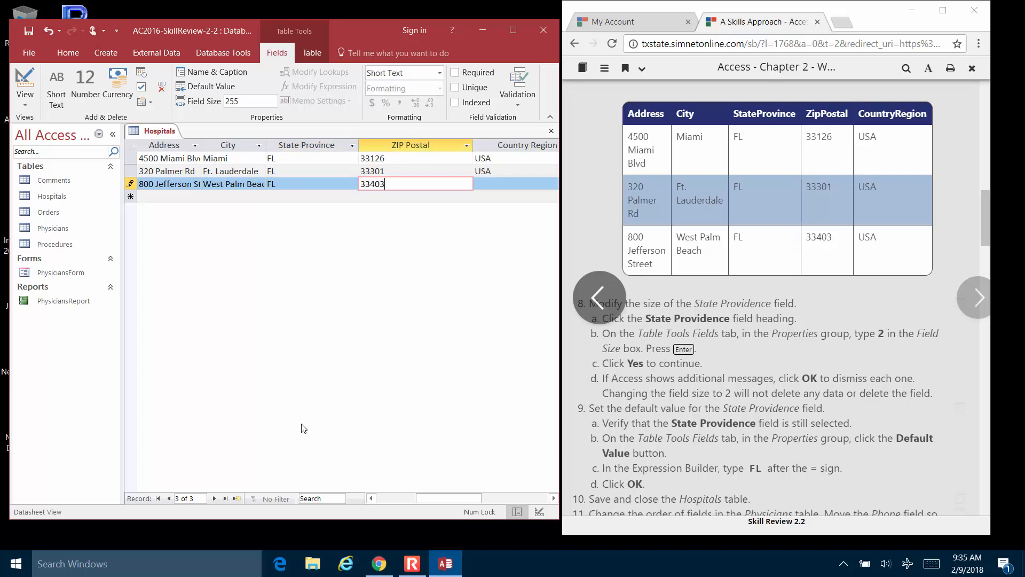
key("Tab")
type("USA")
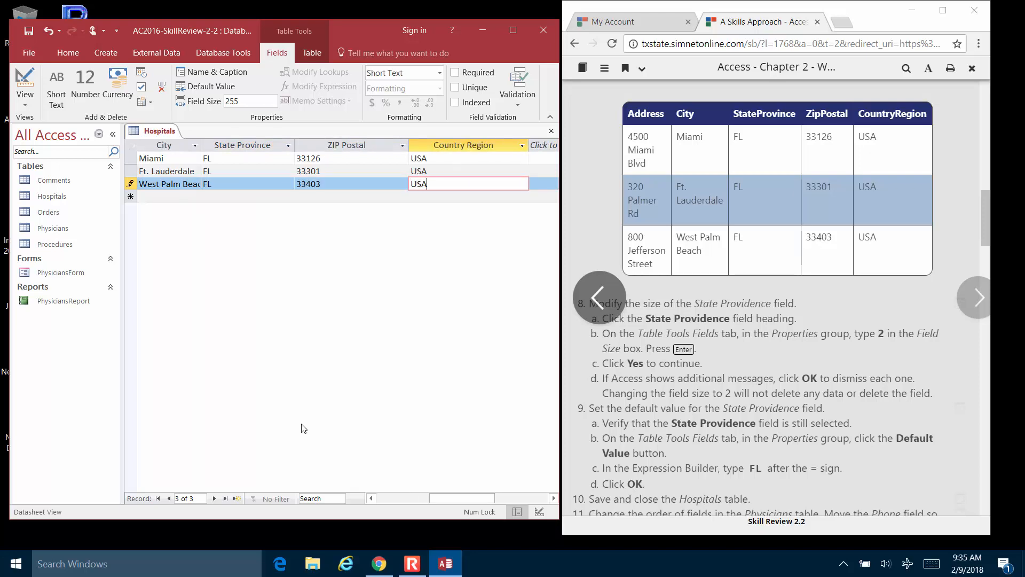
Finish the West Palm Hospital record and fit all columns of the Hospitals datasheet to their contents
key("Tab")
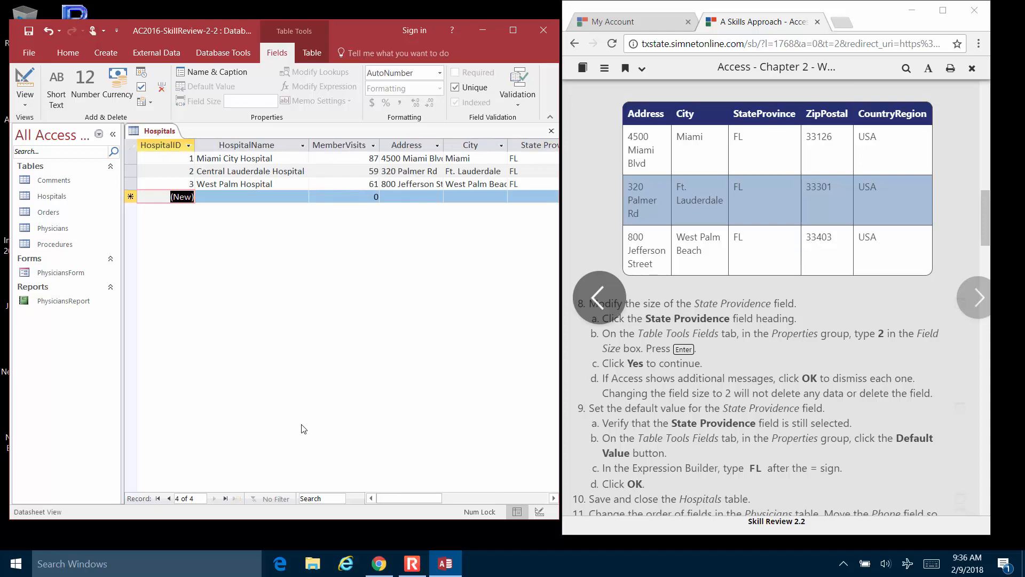
left_click(130, 145)
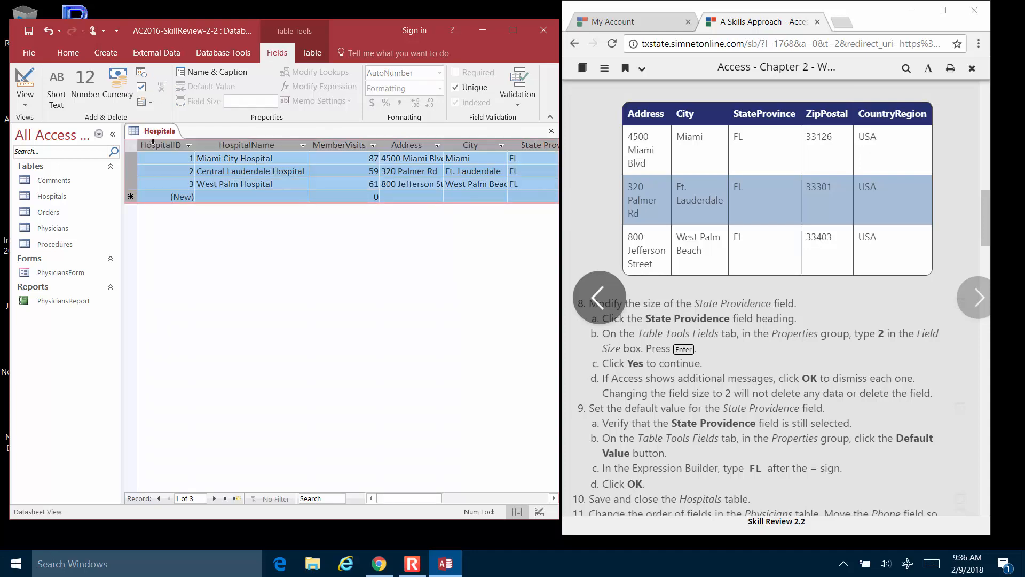
double_click(308, 145)
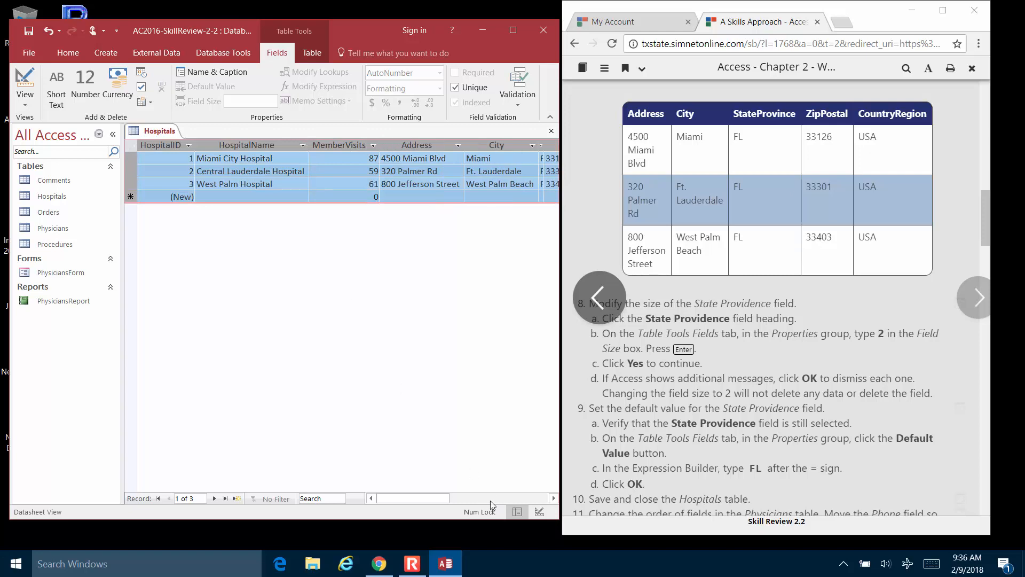
Undo the last change made in the Hospitals table
left_click(554, 498)
left_click(554, 498)
left_click(553, 498)
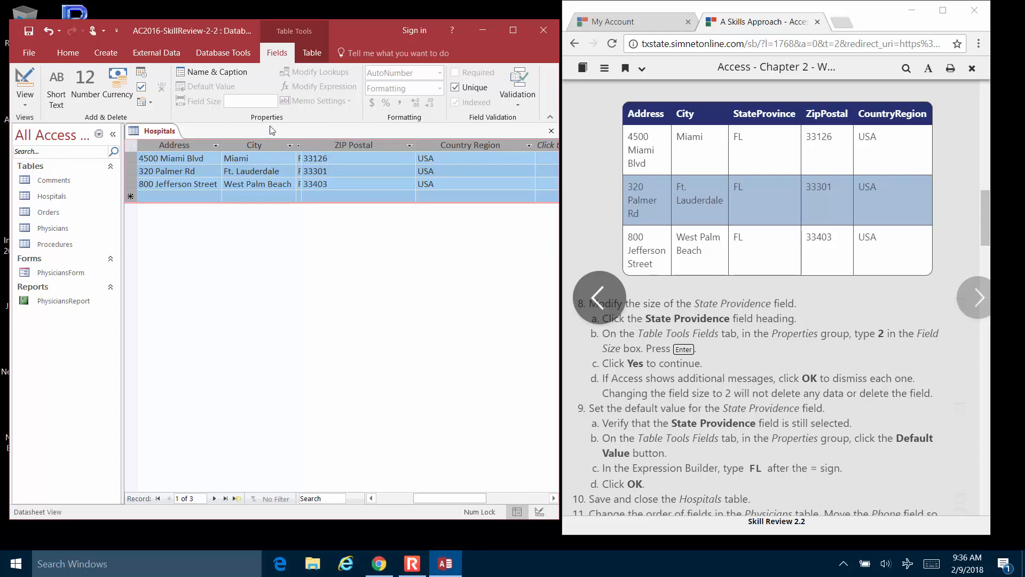
left_click(52, 32)
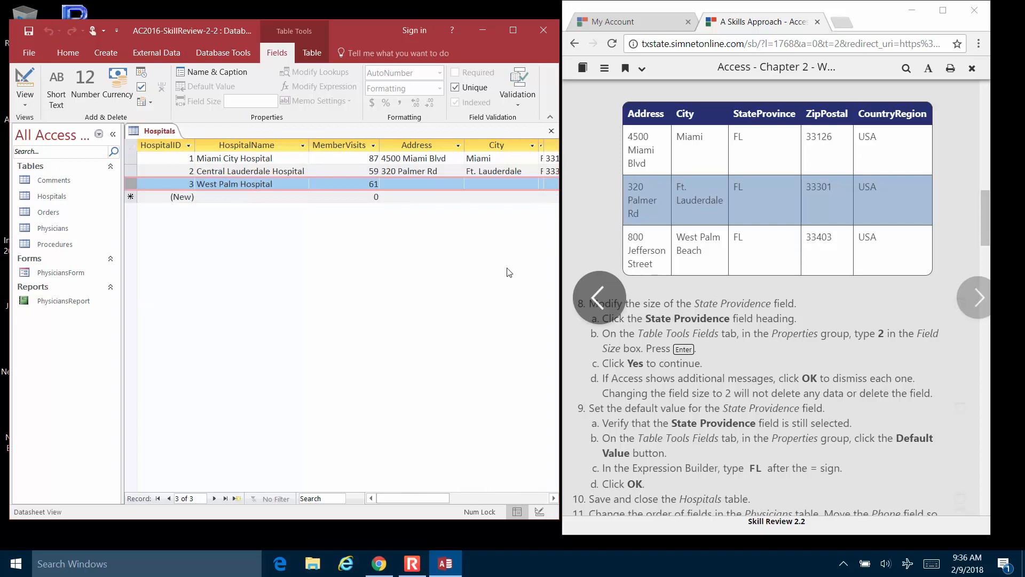
Widen the collapsed State Province column so that it fits its heading
left_click(553, 499)
left_click(553, 499)
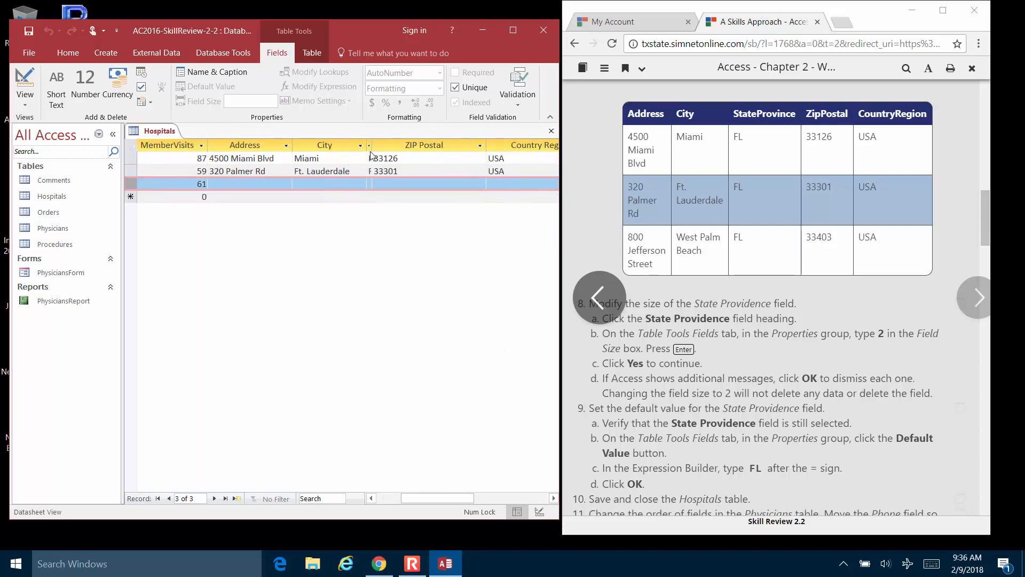
double_click(372, 145)
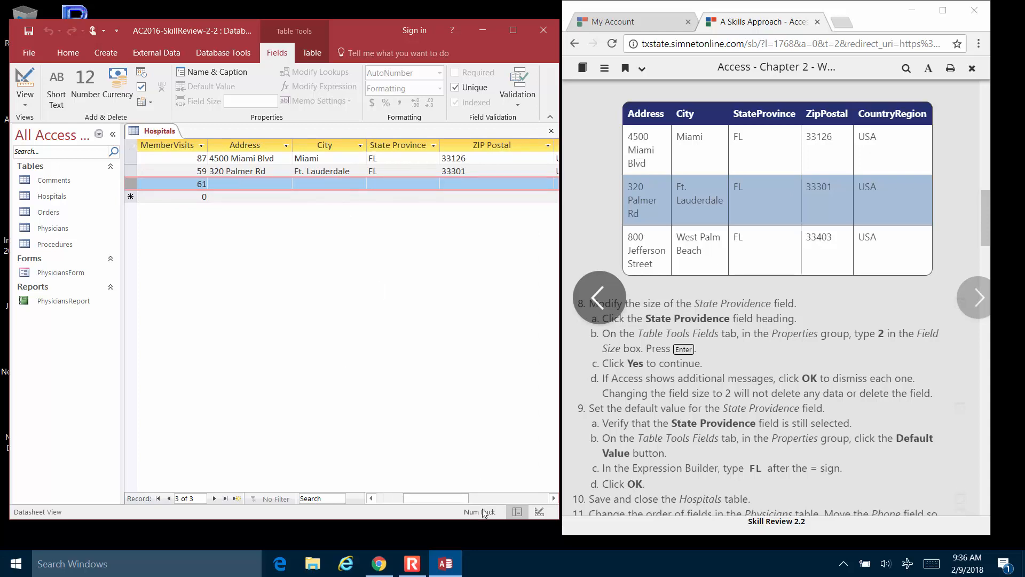
Re-enter West Palm Hospital's street address and city as listed in the instructions
left_click(372, 498)
left_click(372, 498)
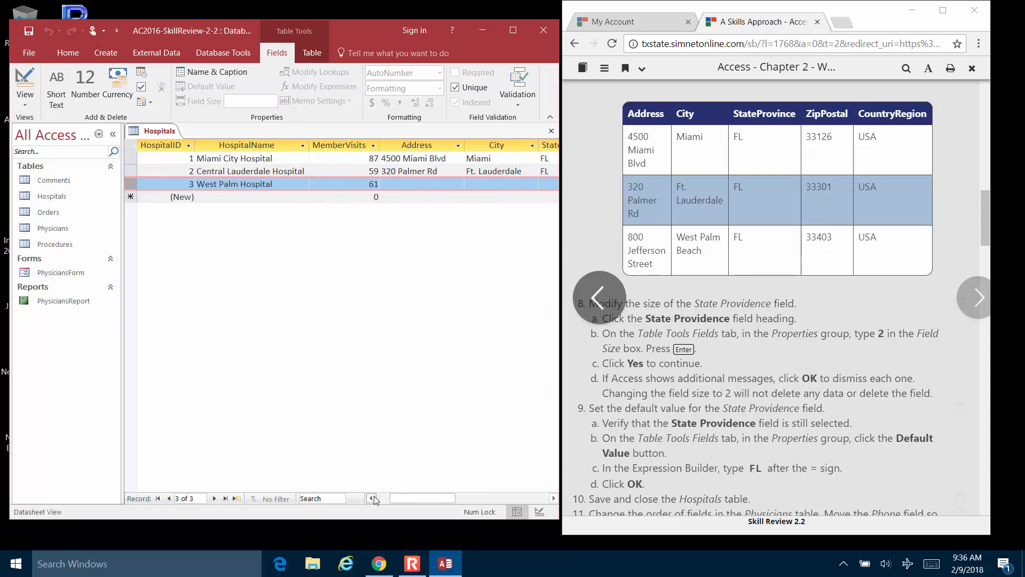
left_click(448, 184)
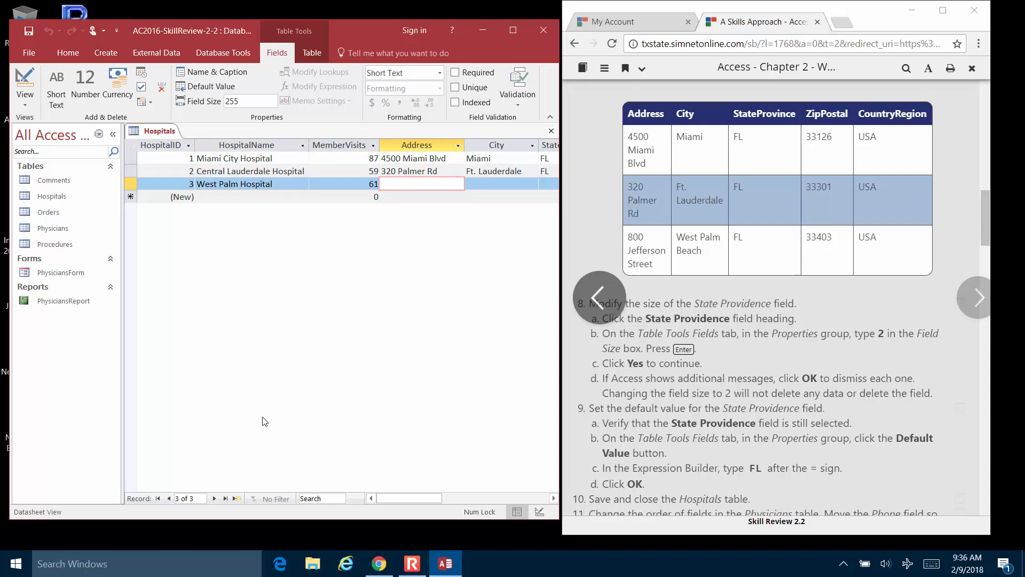
type("W")
key("BackSpace")
type("800 Jefferson Street")
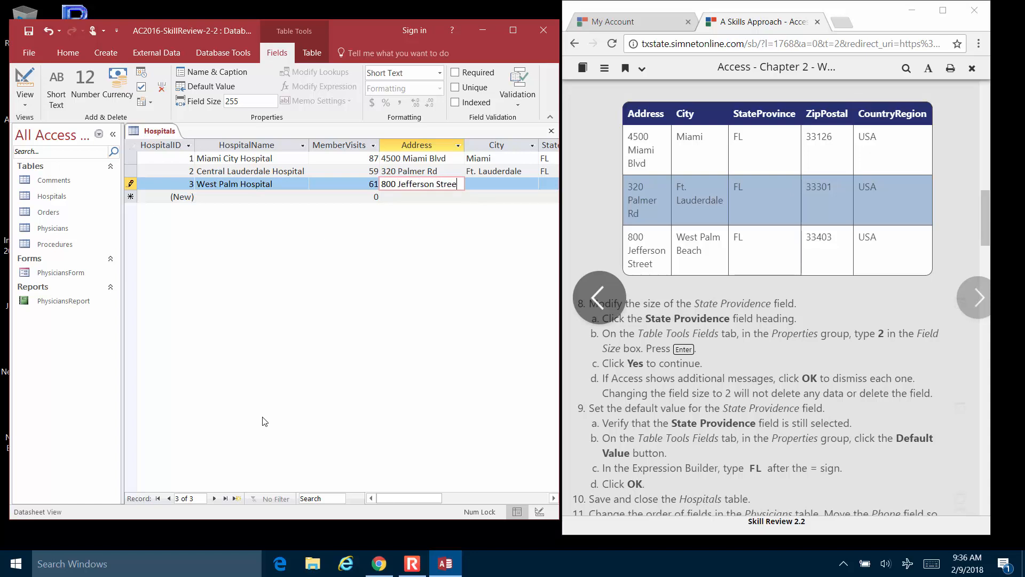
key("Tab")
type("West pa")
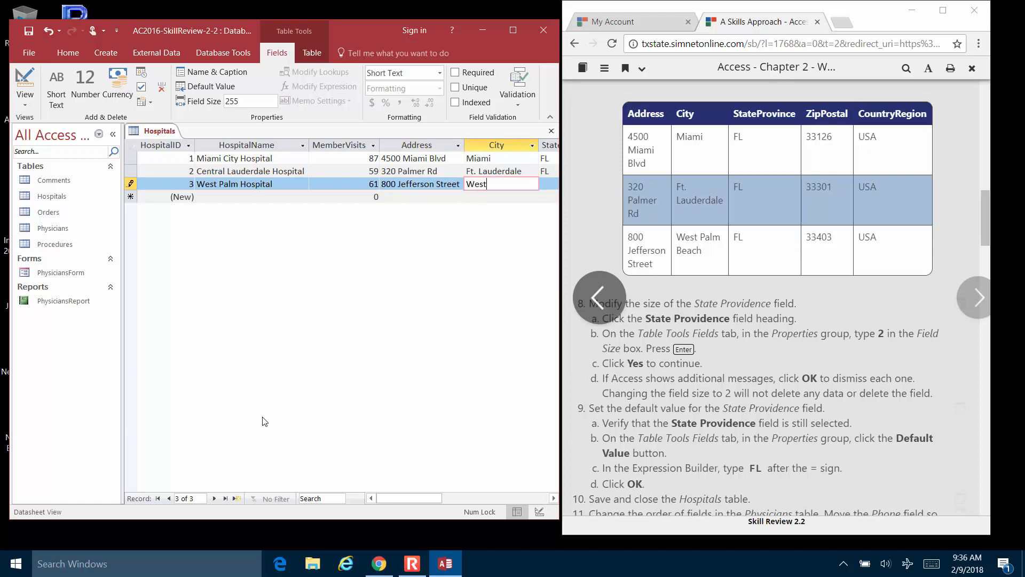
key("BackSpace")
key("BackSpace")
type("Palm Beach")
Complete the West Palm Hospital record with State Province FL, the listed ZIP code and Country Region USA
key("Tab")
type("FL")
key("Tab")
type("3340")
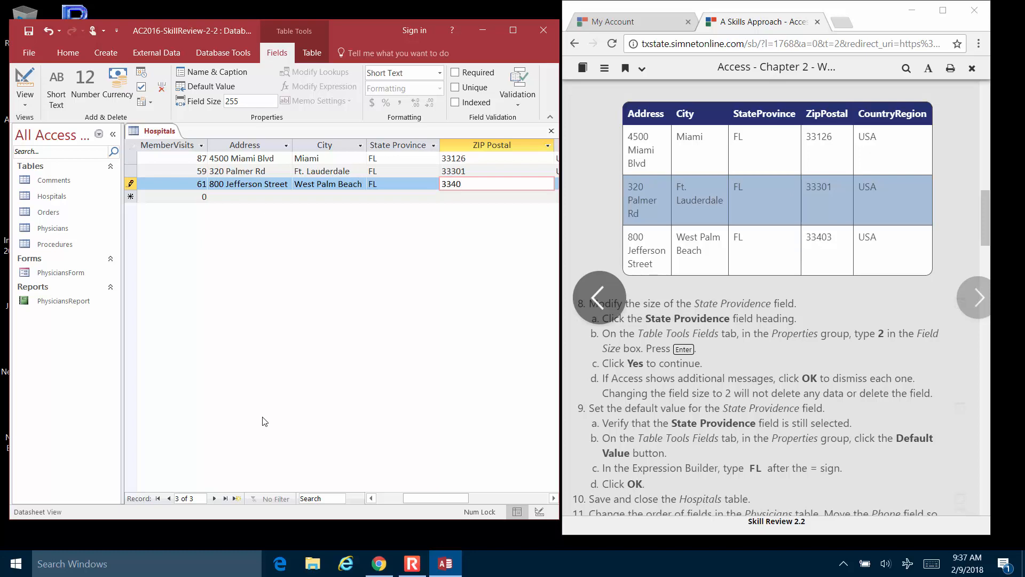
type("3")
key("Tab")
type("USA")
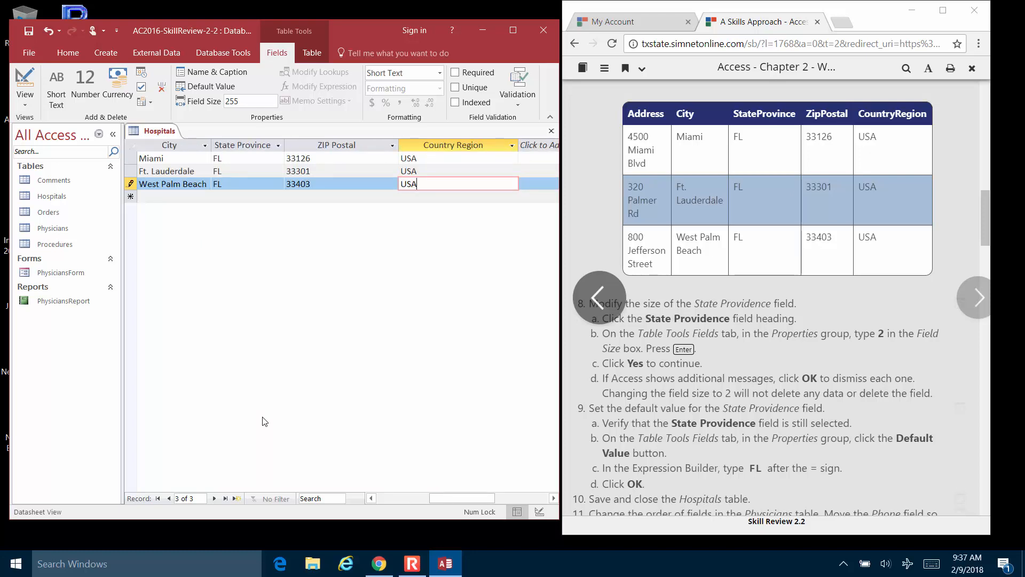
key("Tab")
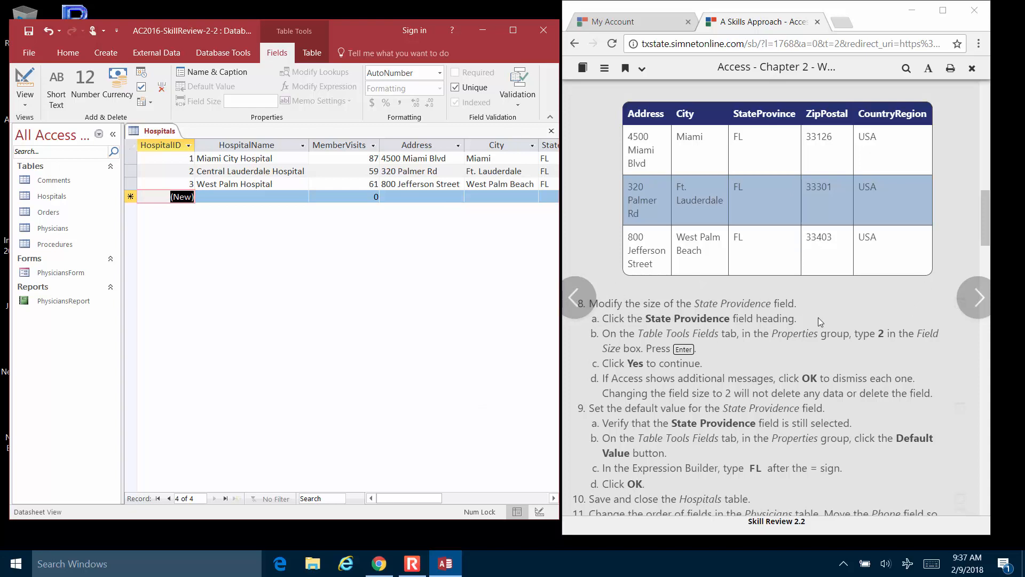
Set the State Province field size to 2 in the Hospitals table and accept the possible data loss
scroll(819, 319, "down", 4)
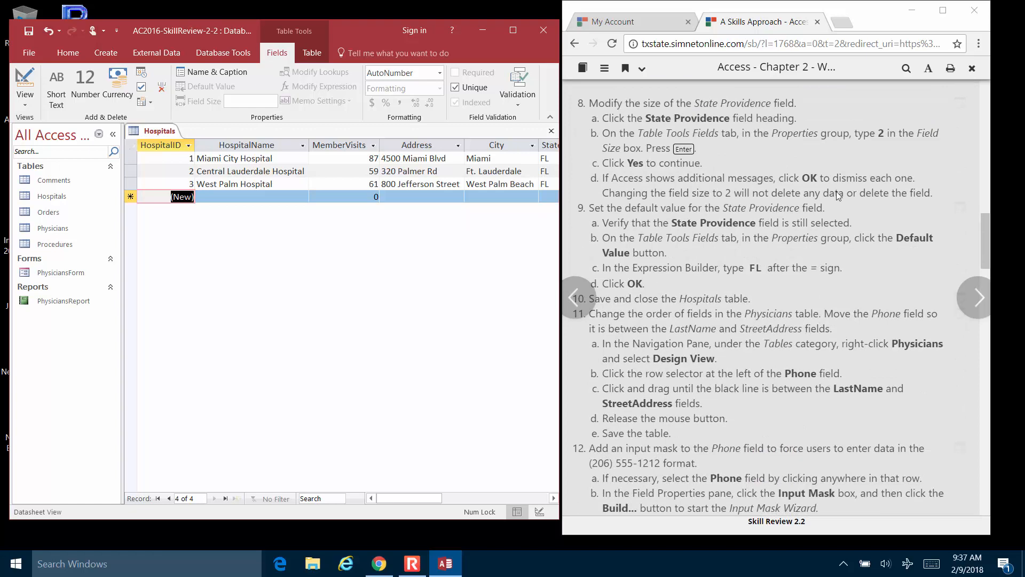
left_click(554, 498)
left_click(553, 499)
left_click(553, 498)
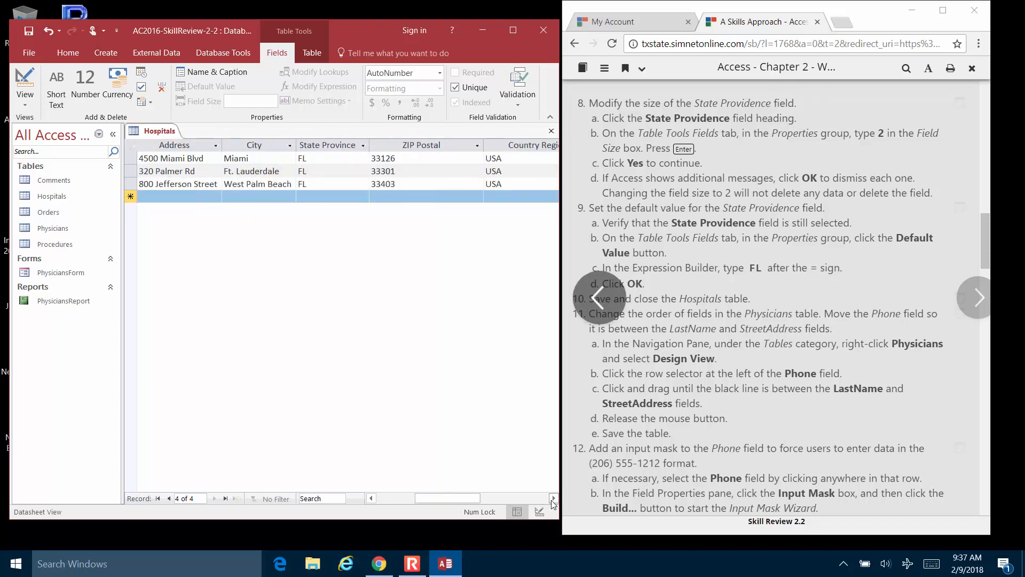
left_click(331, 144)
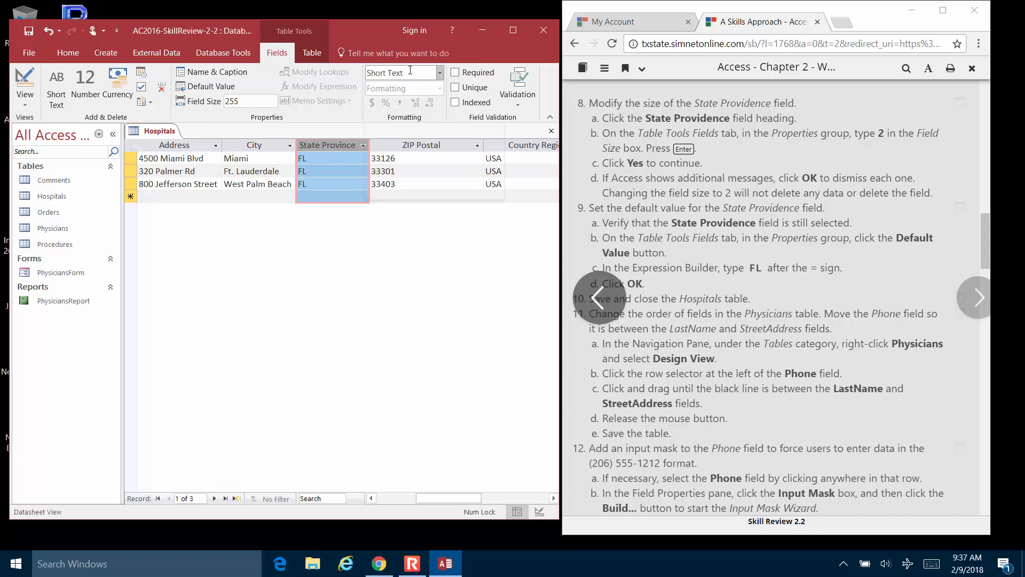
left_click(246, 99)
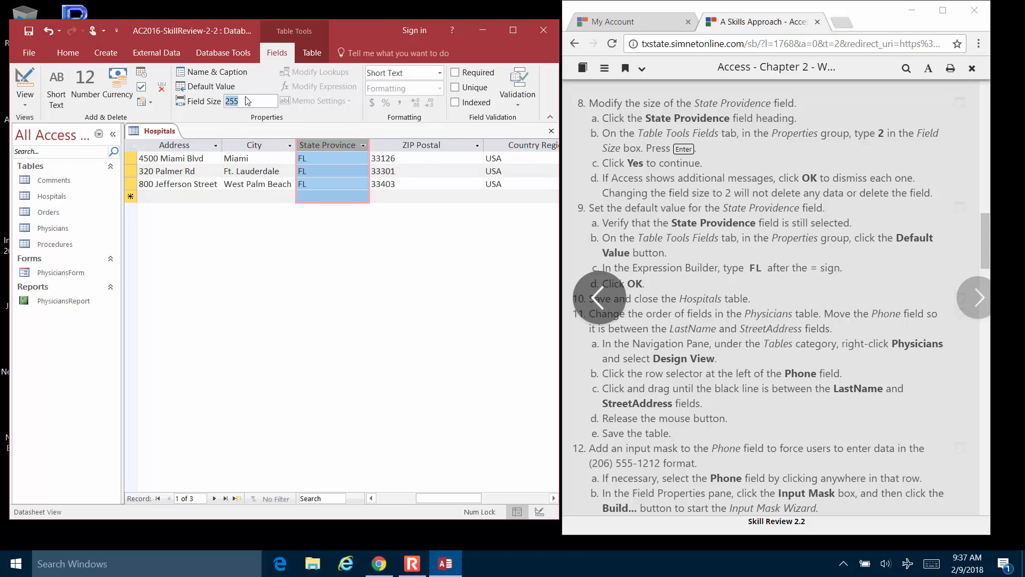
type("2")
key("Return")
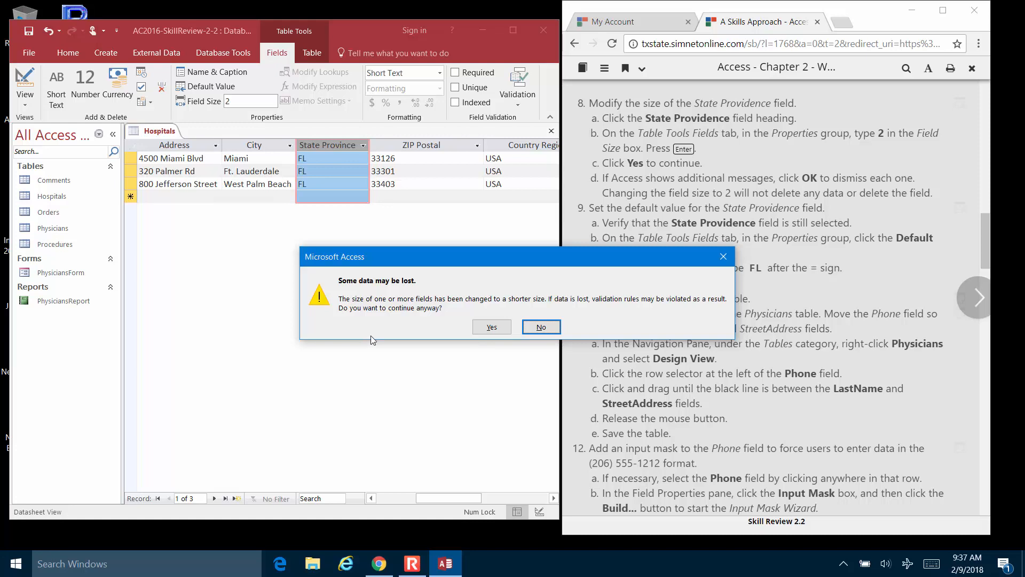
left_click(483, 330)
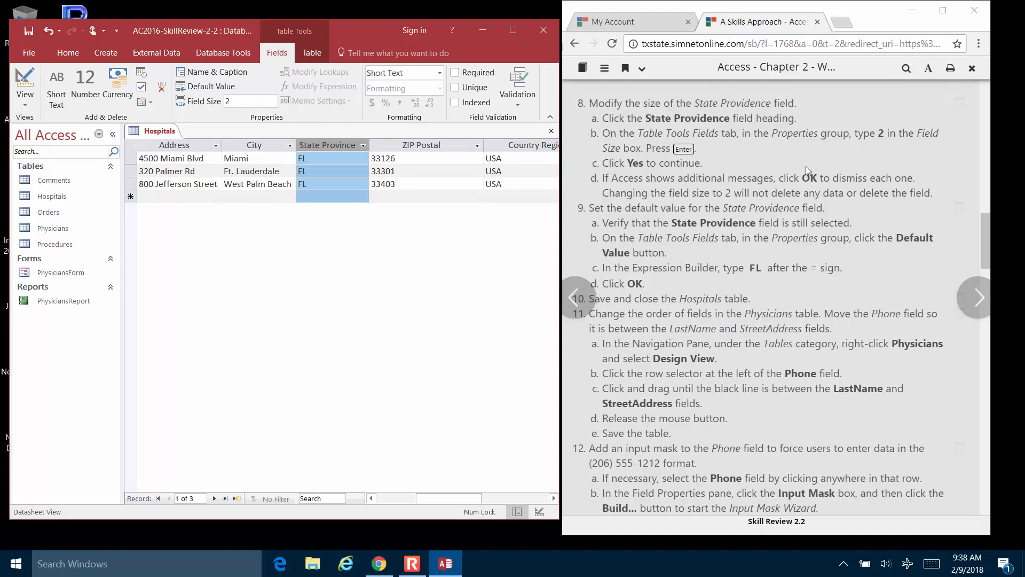
Define FL as the default value of the State Province field with the Expression Builder
scroll(806, 166, "down", 1)
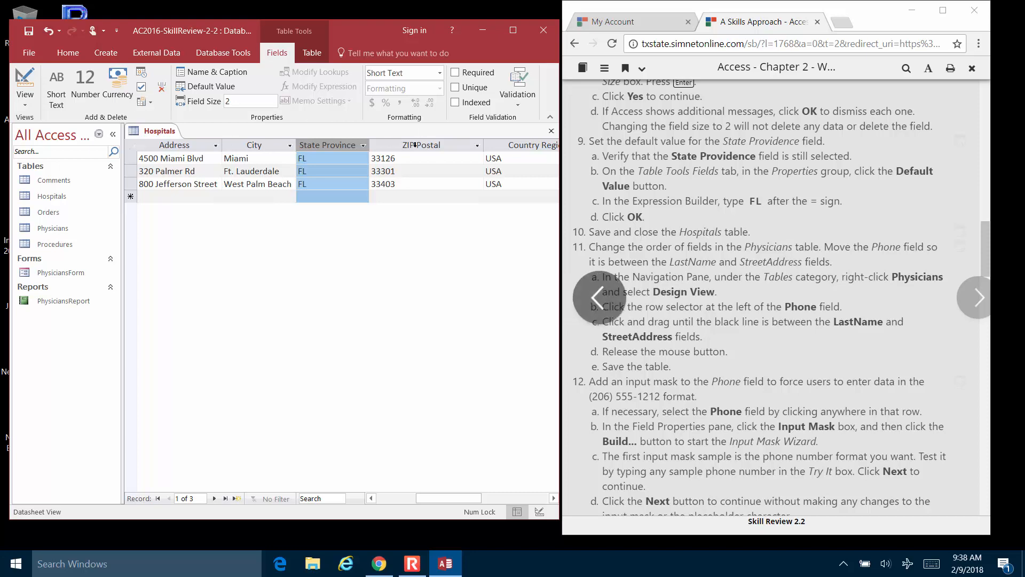
left_click(339, 149)
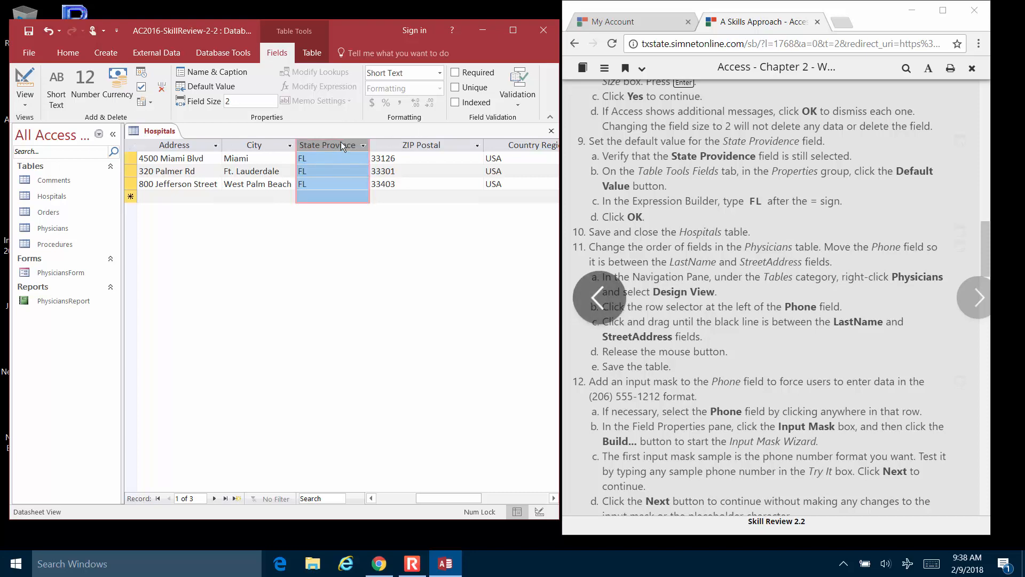
left_click(195, 88)
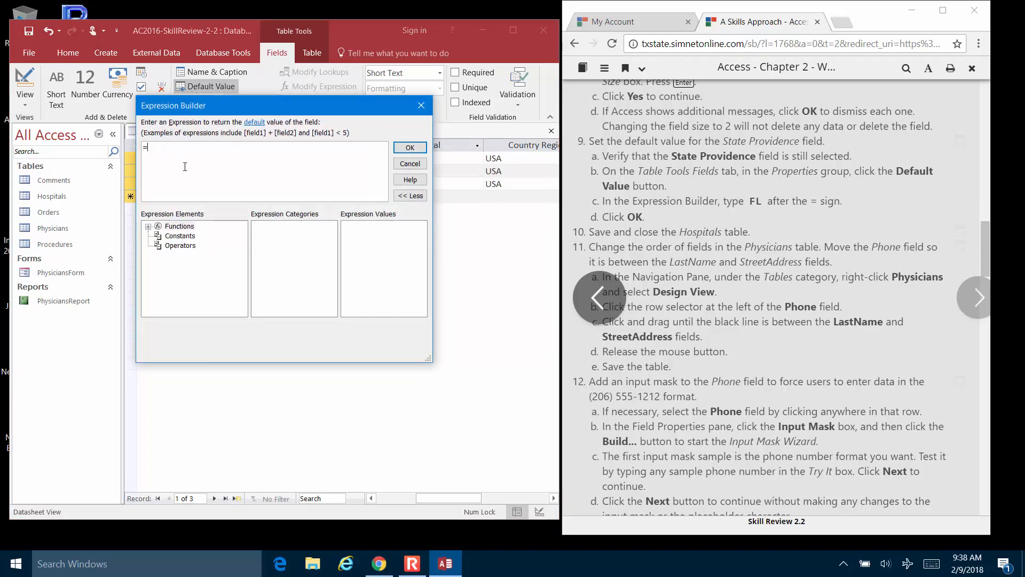
type("FL")
left_click(423, 148)
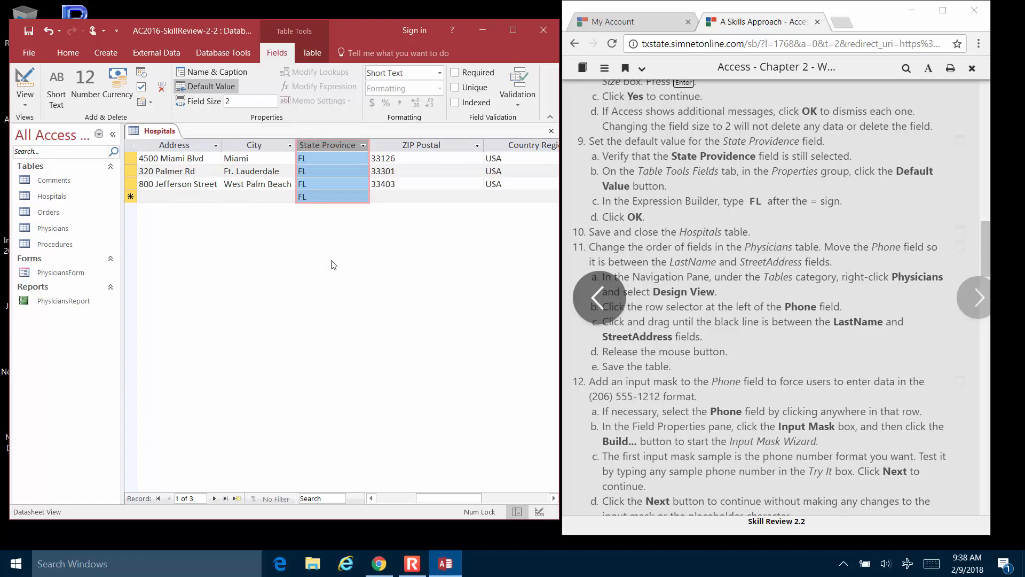
Close the Hospitals table and save its layout changes
left_click(701, 201)
scroll(701, 201, "down", 1)
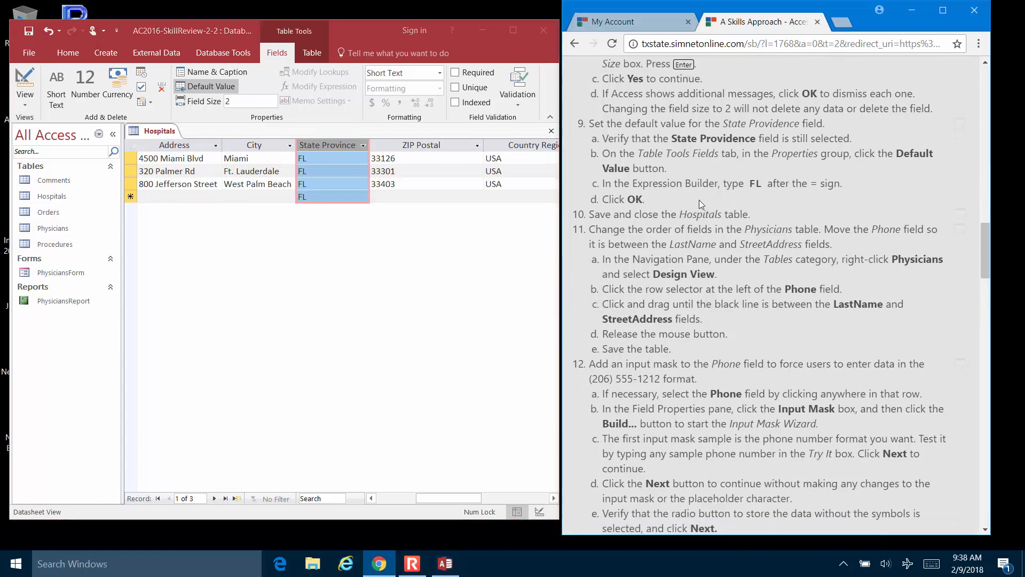
left_click(551, 134)
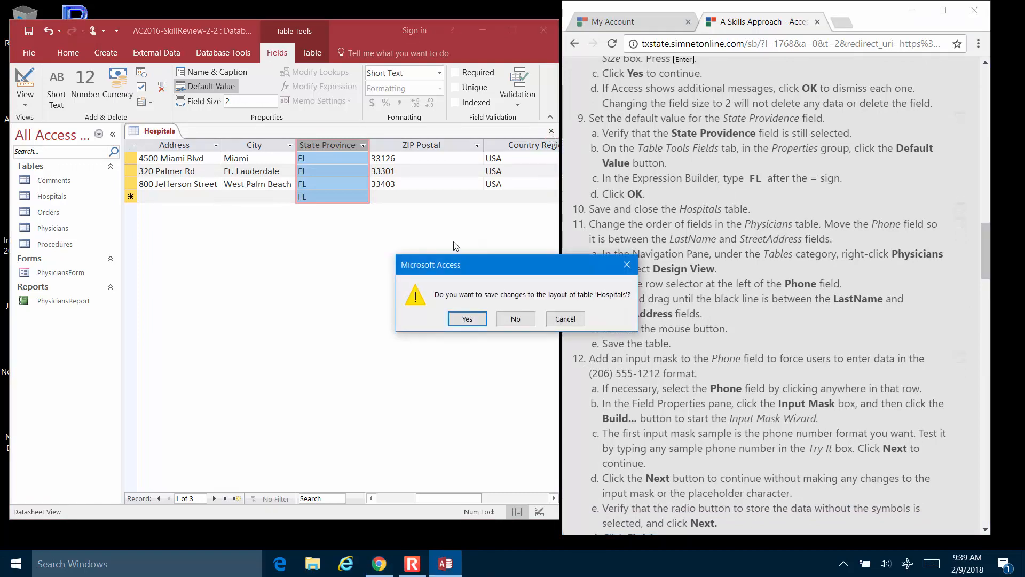
left_click(468, 319)
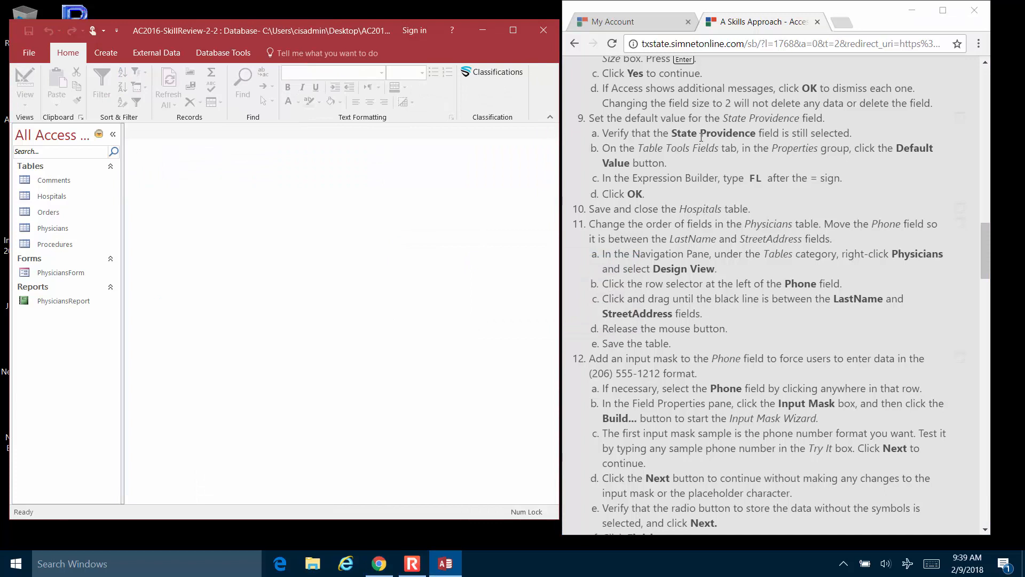
Read the field-order instructions and open the Physicians table in Design View
scroll(662, 154, "down", 3)
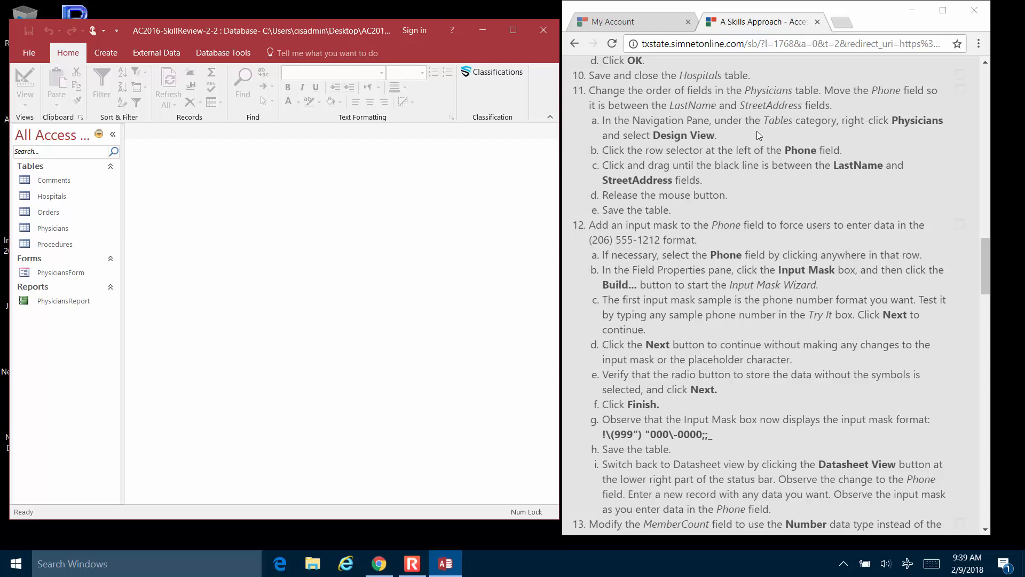
double_click(47, 229)
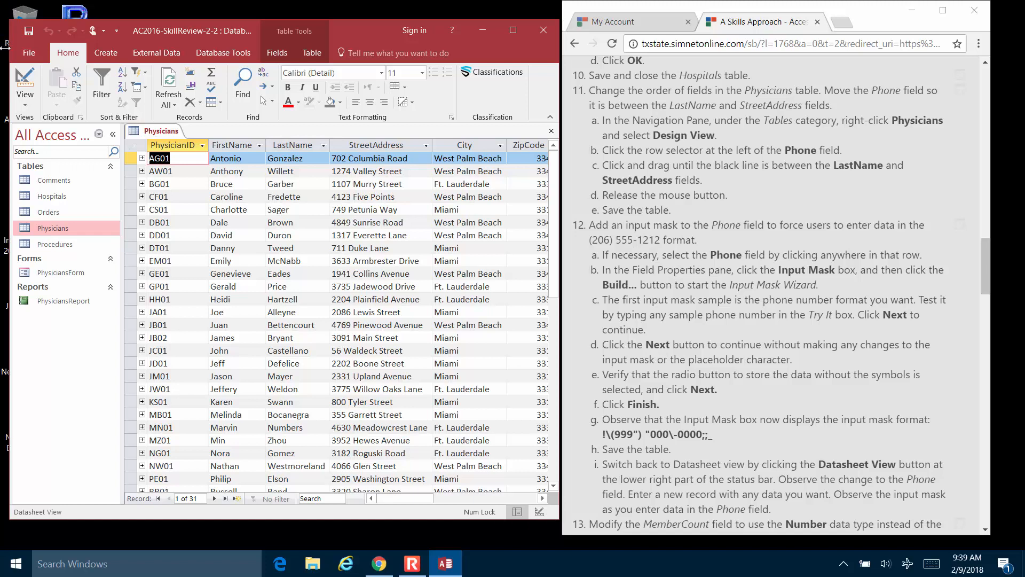
left_click(30, 104)
left_click(34, 157)
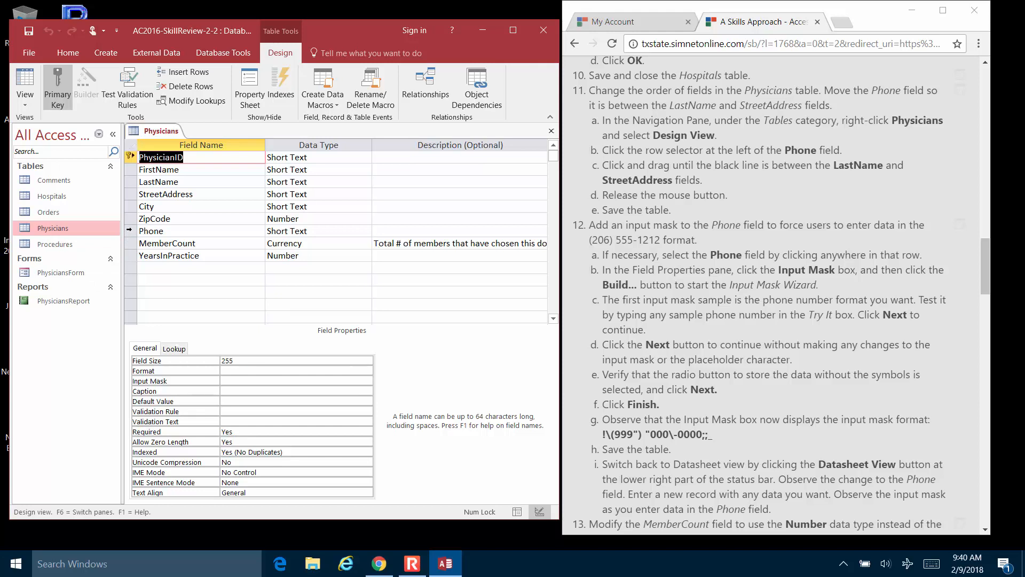
Move the Phone field between LastName and StreetAddress in the Physicians table and save the table
left_click(129, 230)
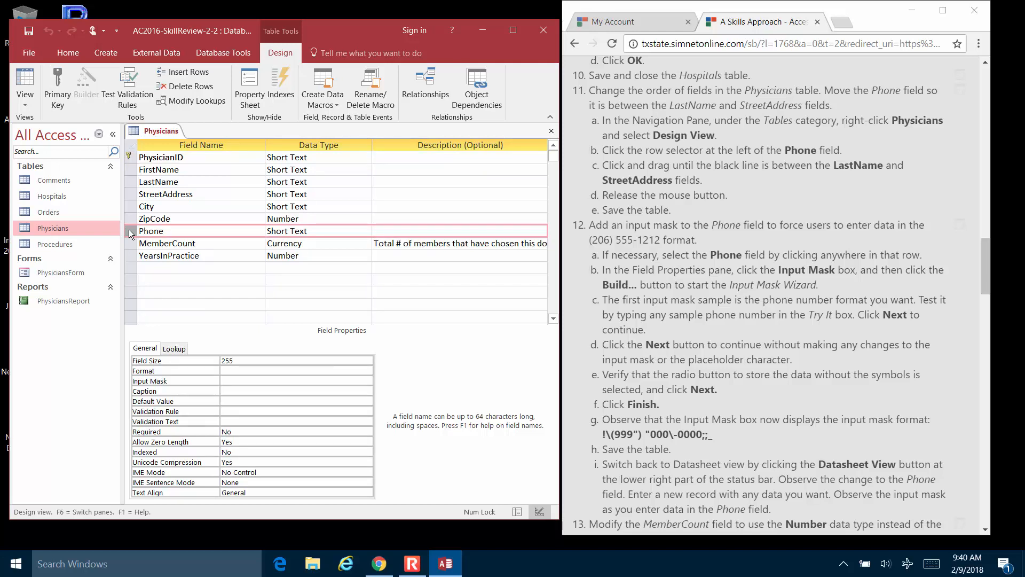
left_click_drag(129, 229, 132, 191)
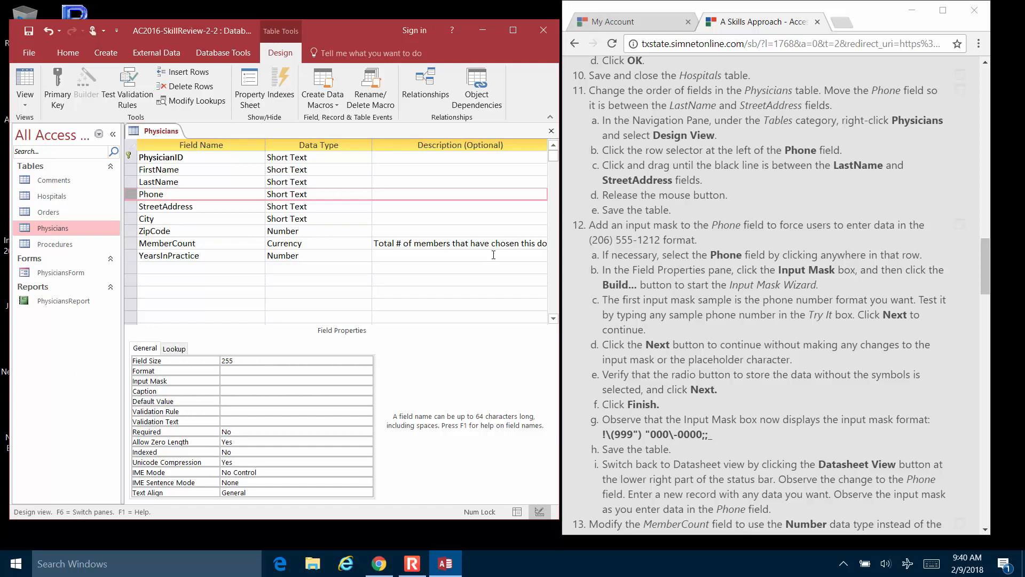
left_click(719, 177)
scroll(719, 177, "down", 2)
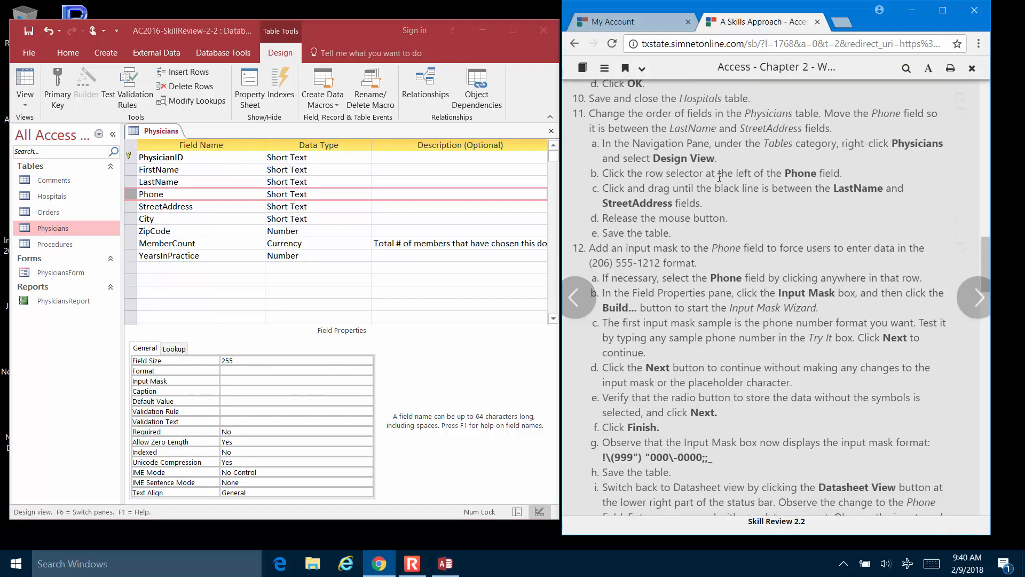
scroll(719, 177, "down", 2)
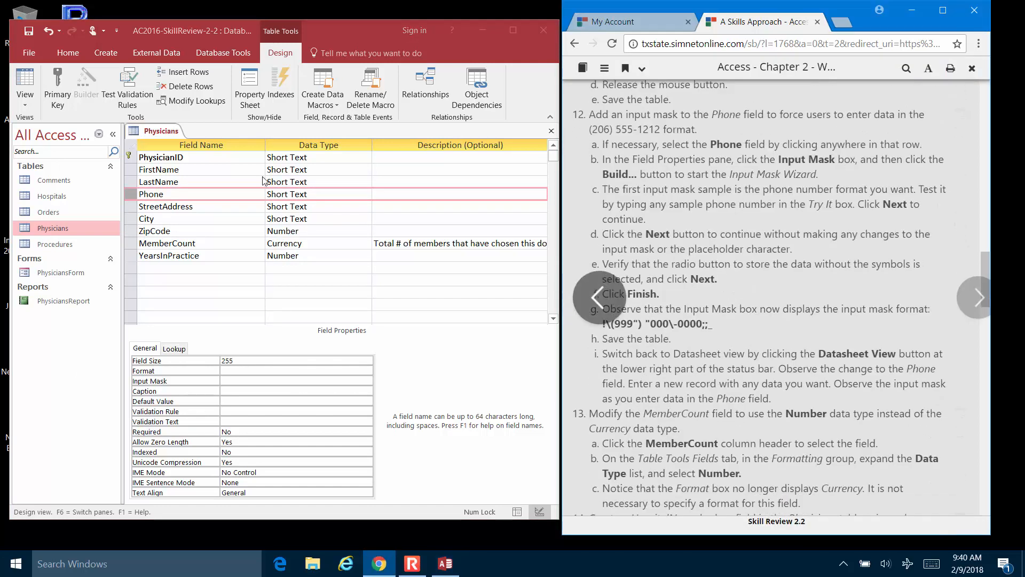
left_click(29, 36)
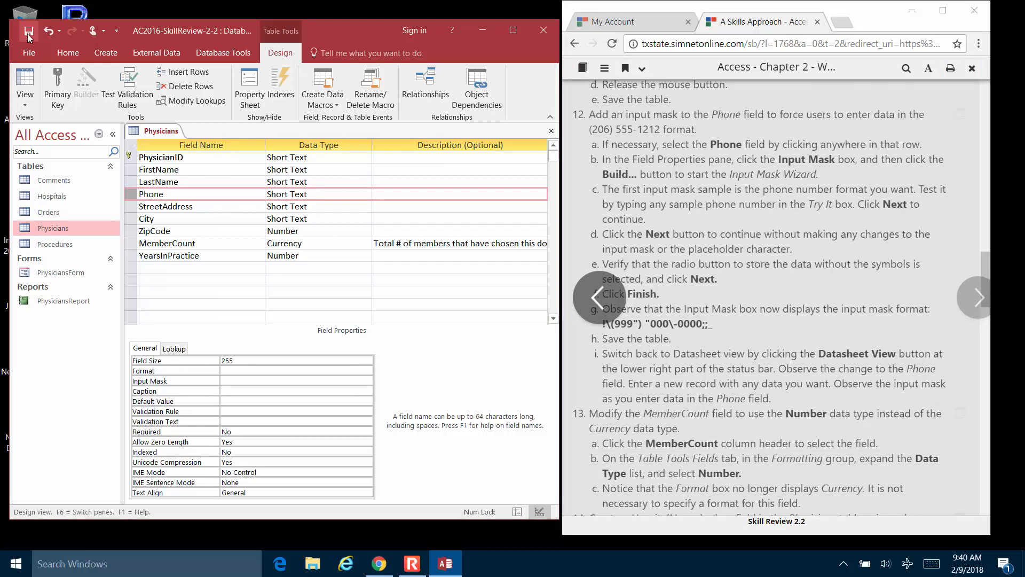
Save the Physicians table and open the Input Mask Wizard for the Phone field, allowing the wizard file to open
left_click(29, 36)
key("F6")
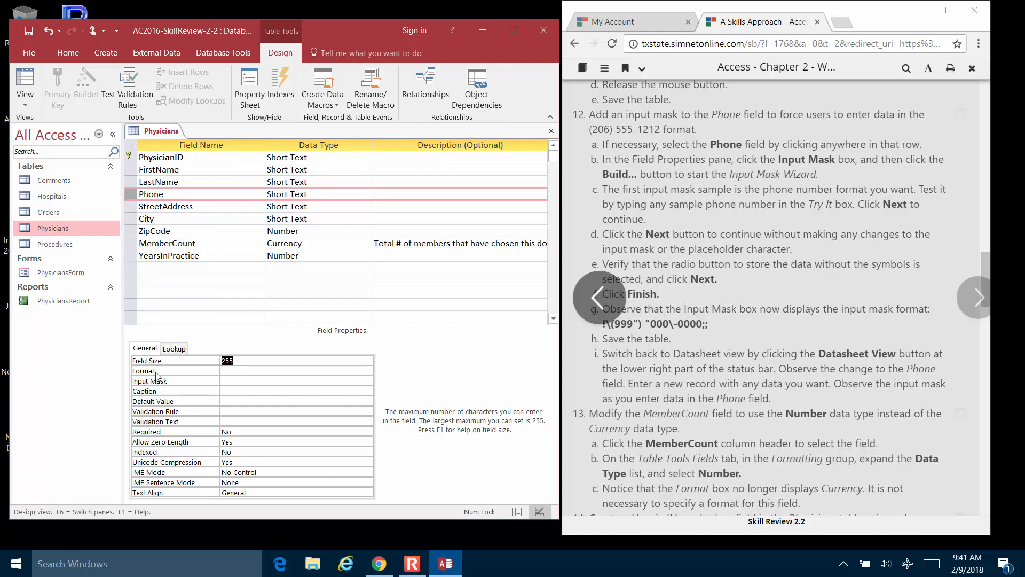
left_click(252, 380)
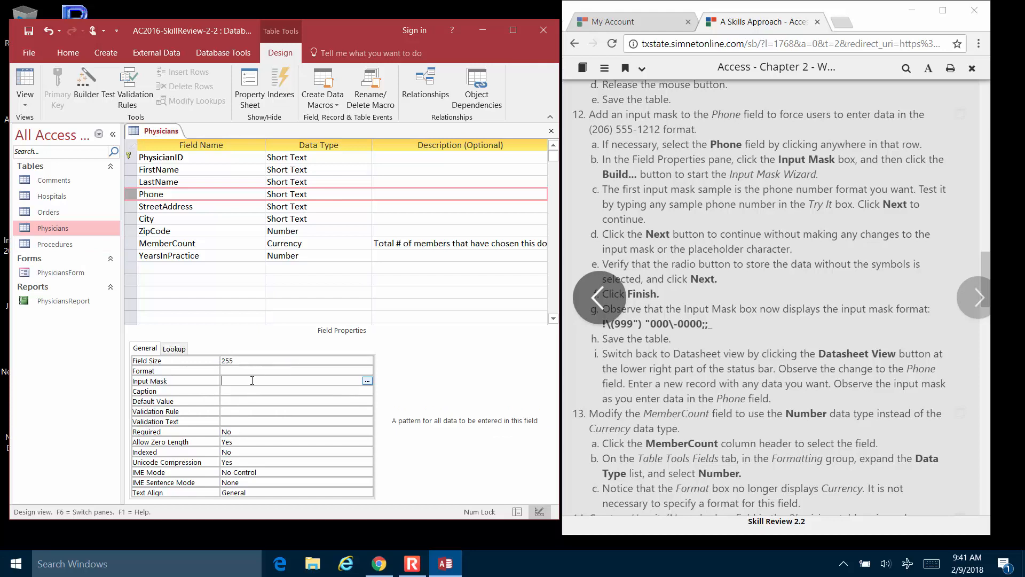
left_click(367, 381)
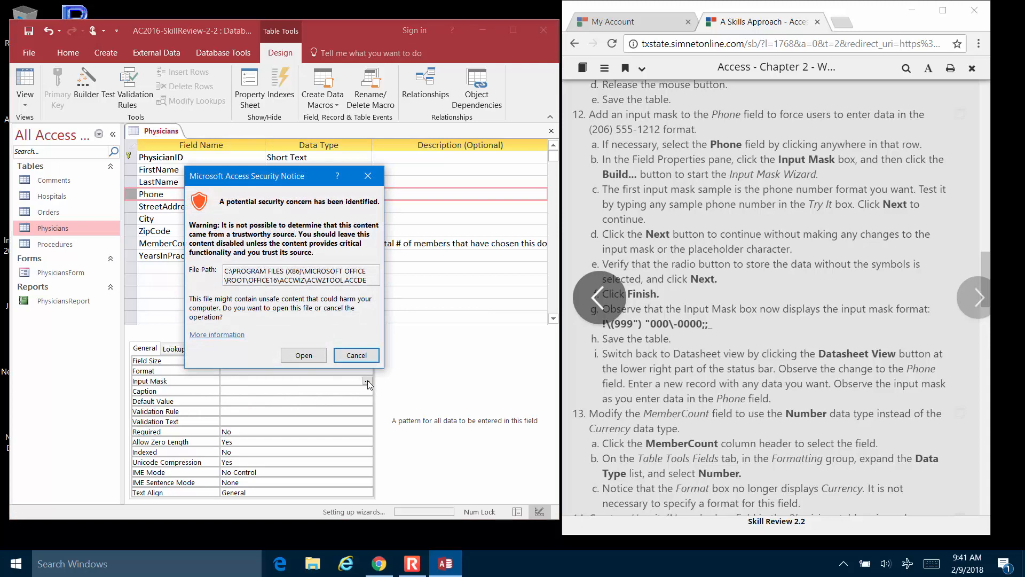
left_click(304, 356)
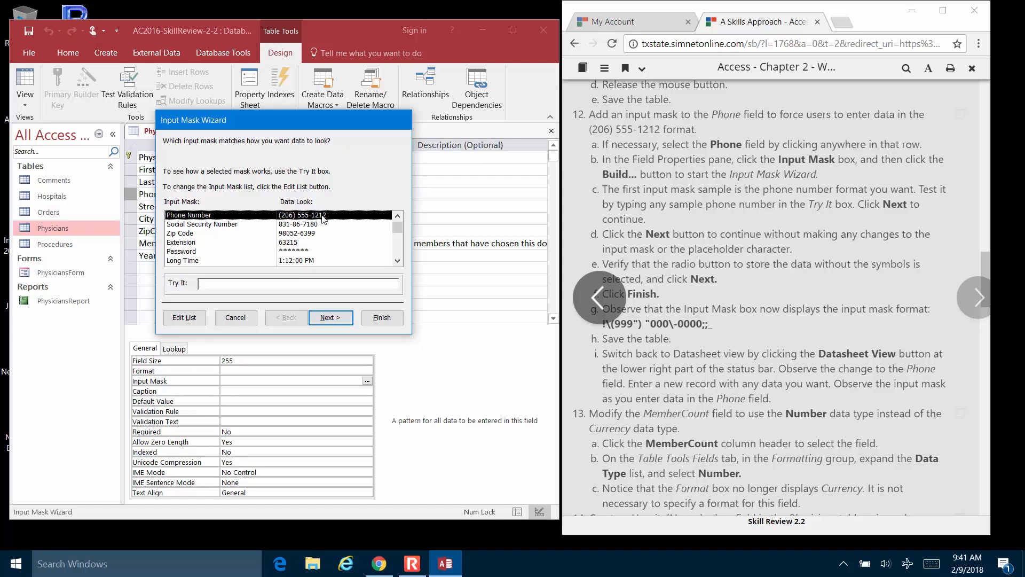
Apply the Phone Number input mask to the Phone field, keeping the underscore placeholder and storing data without the symbols
left_click(338, 319)
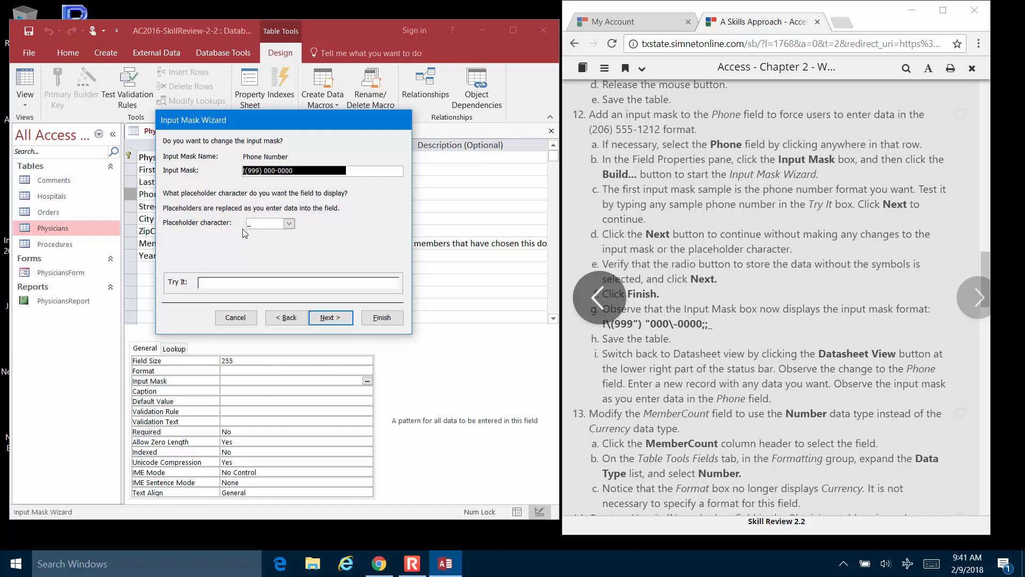
left_click(289, 225)
left_click(289, 224)
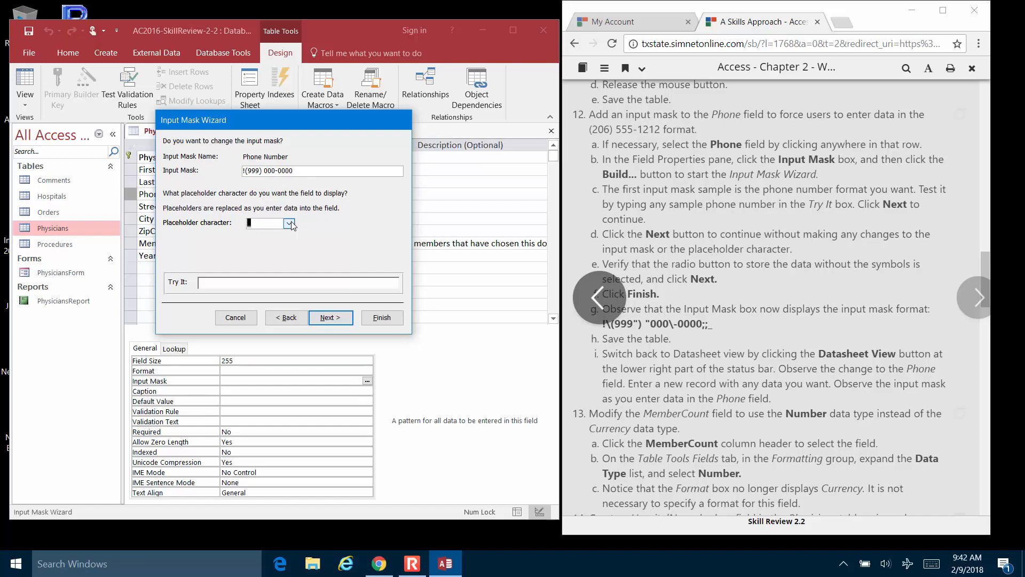
left_click(339, 320)
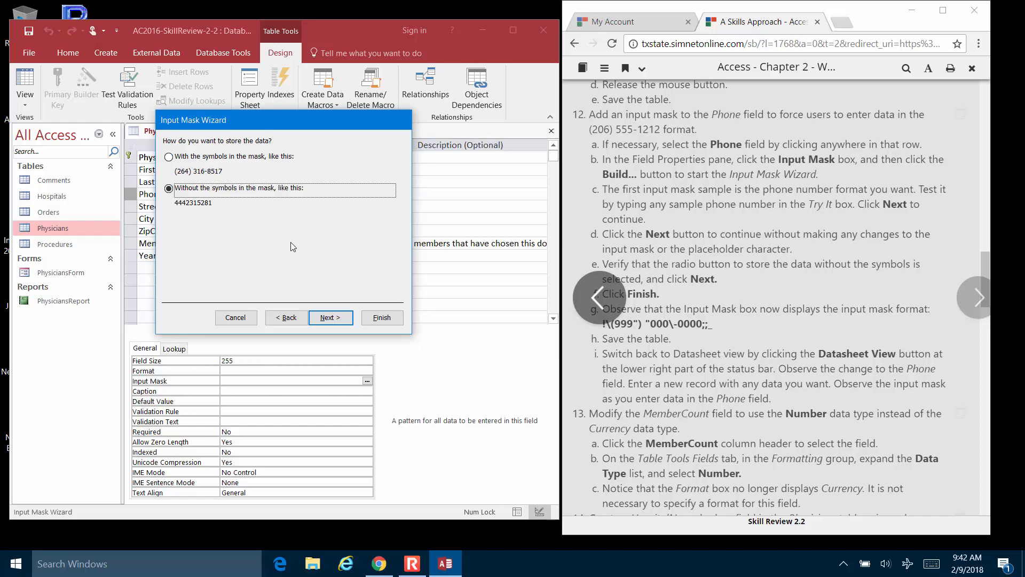
left_click(327, 318)
left_click(382, 318)
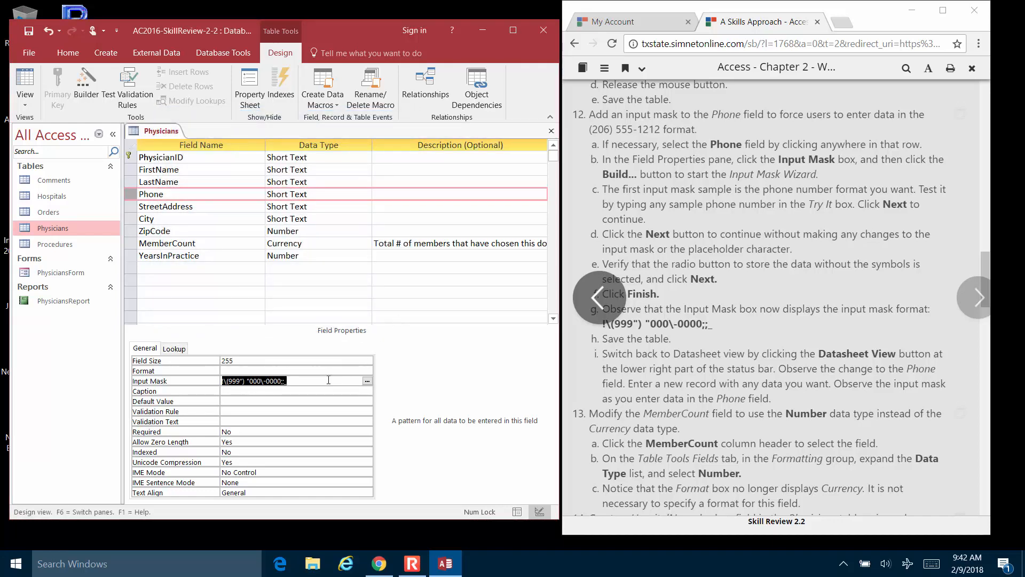
Save the Physicians table with its input mask and switch it to Datasheet View
left_click(782, 291)
scroll(769, 275, "down", 1)
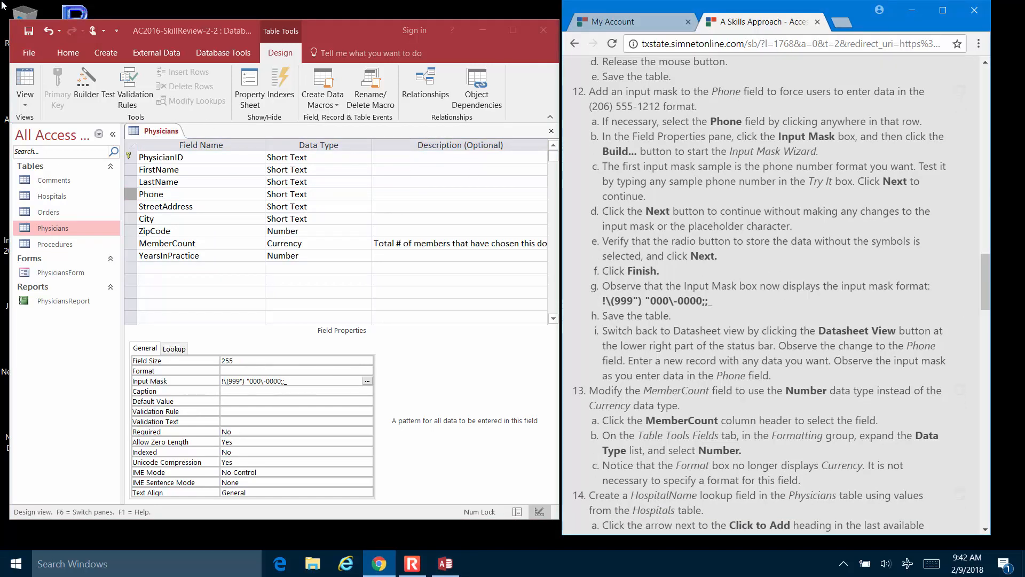
left_click(28, 31)
left_click(29, 32)
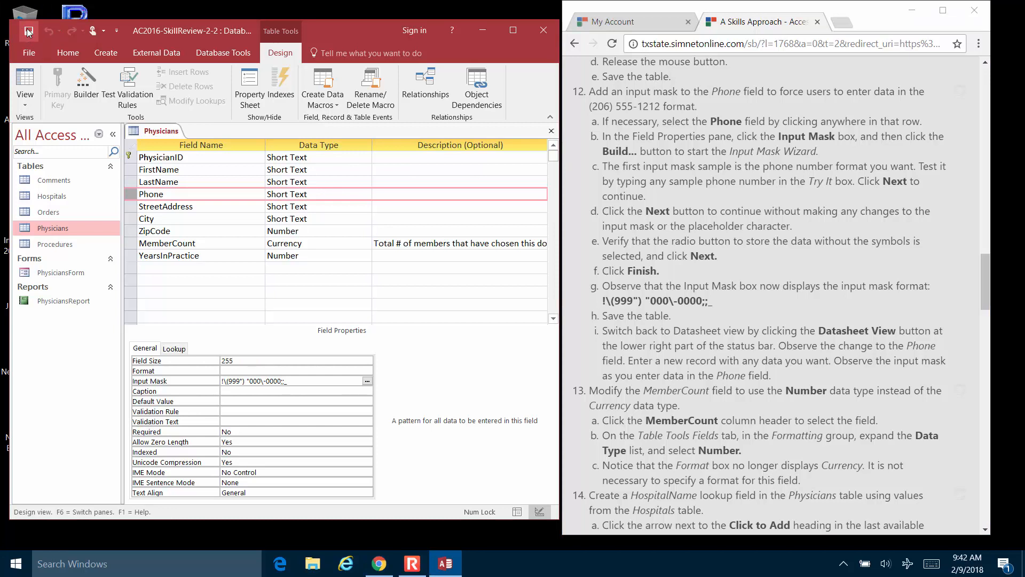
left_click(25, 80)
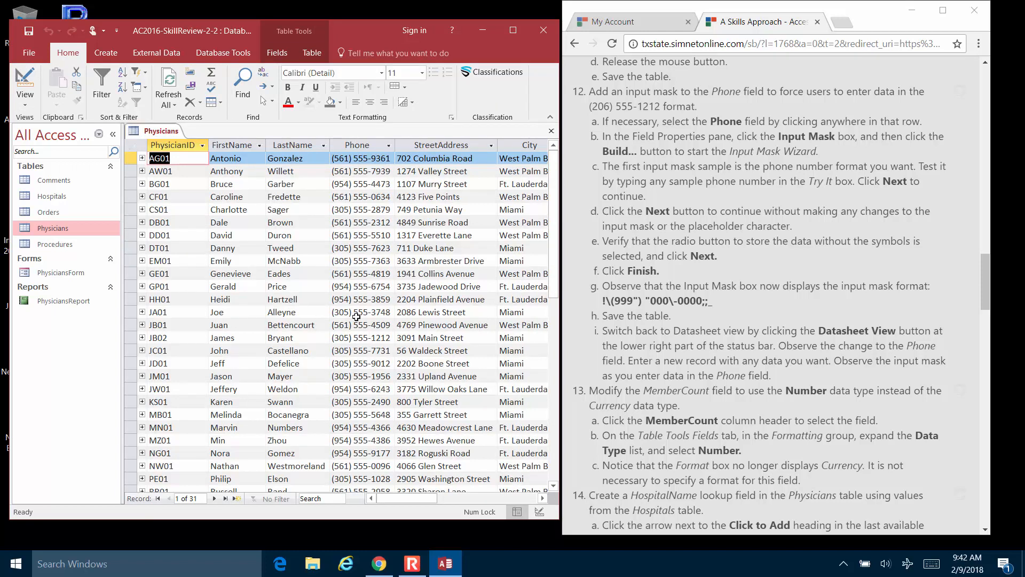
Read the instructions for changing the MemberCount data type and creating the HospitalName lookup field
left_click(752, 270)
scroll(752, 281, "down", 3)
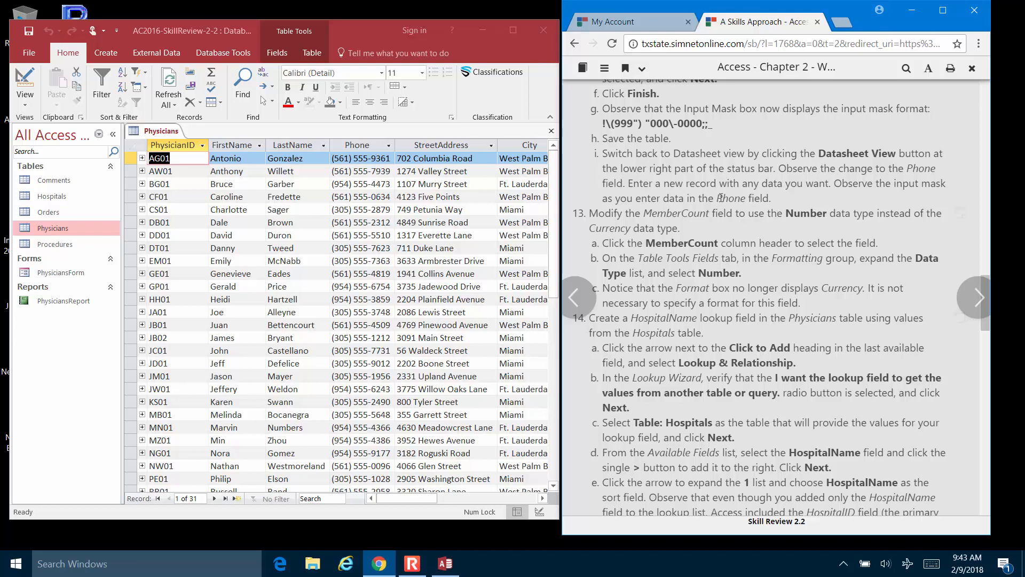
scroll(721, 206, "down", 1)
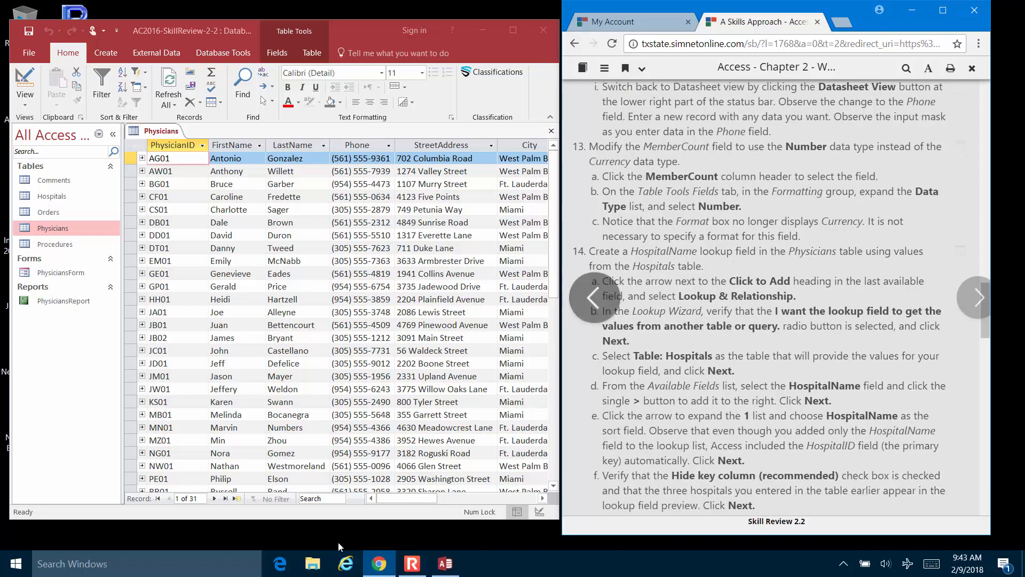
left_click(401, 556)
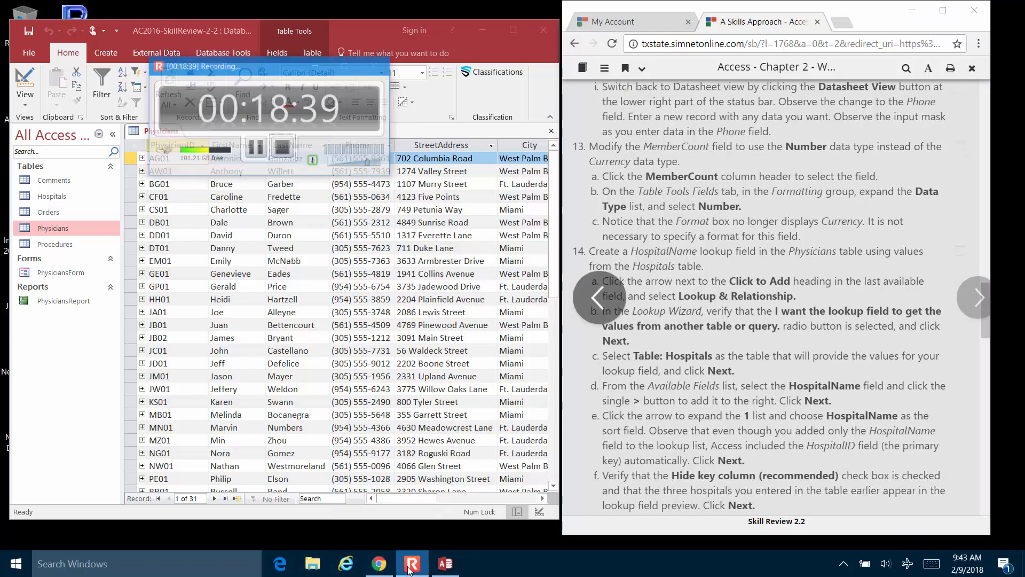
left_click(240, 121)
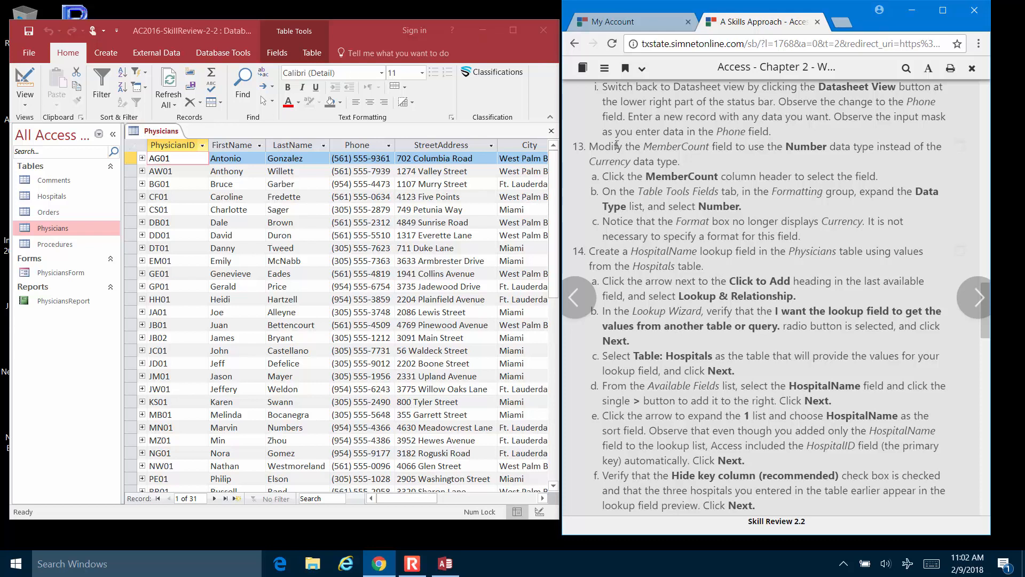
scroll(816, 155, "down", 1)
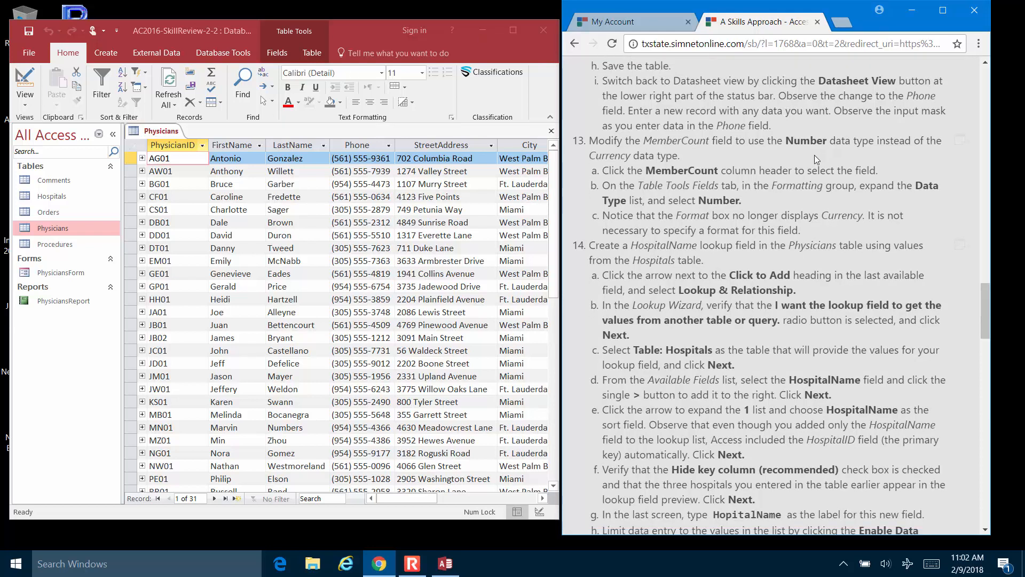
scroll(815, 155, "down", 3)
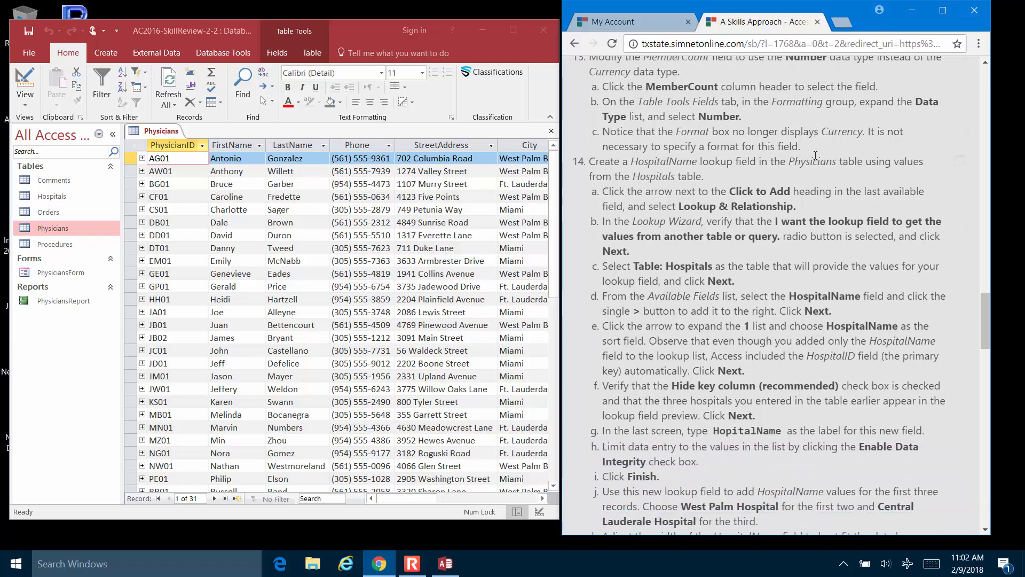
scroll(815, 155, "up", 3)
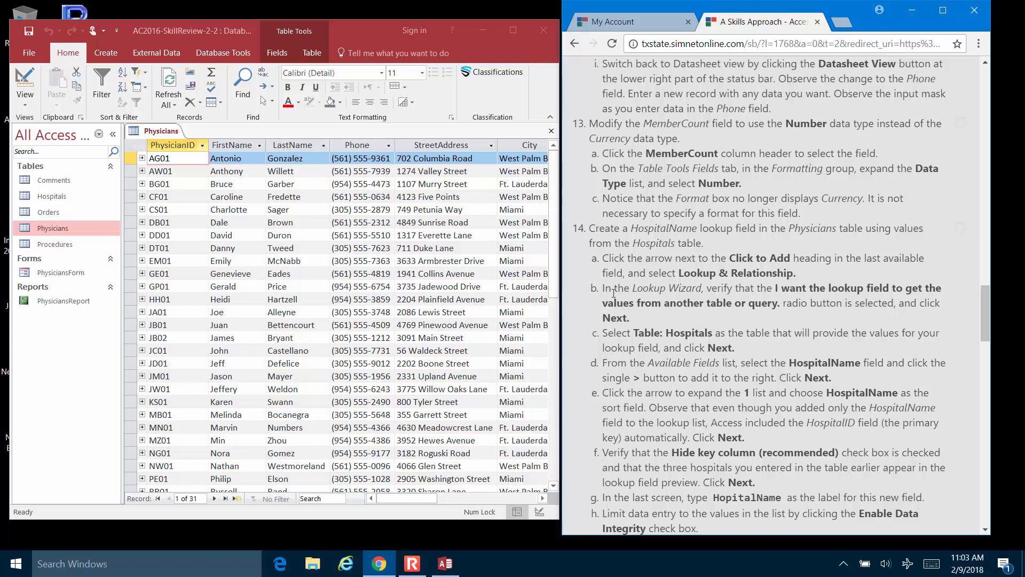
Return the Physicians table to Design View and change the MemberCount field's data type to Number
left_click(22, 80)
left_click(22, 80)
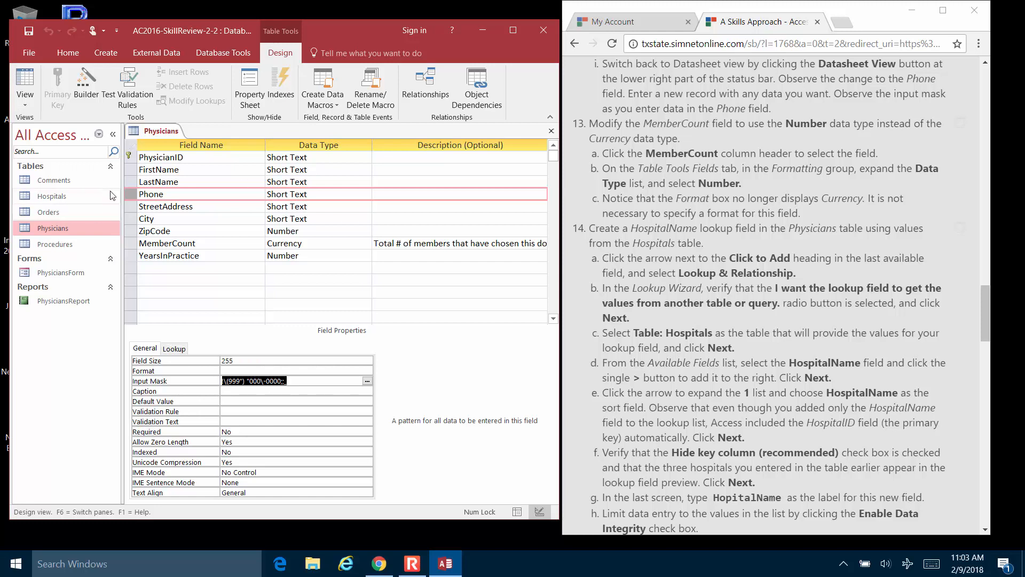
left_click(197, 243)
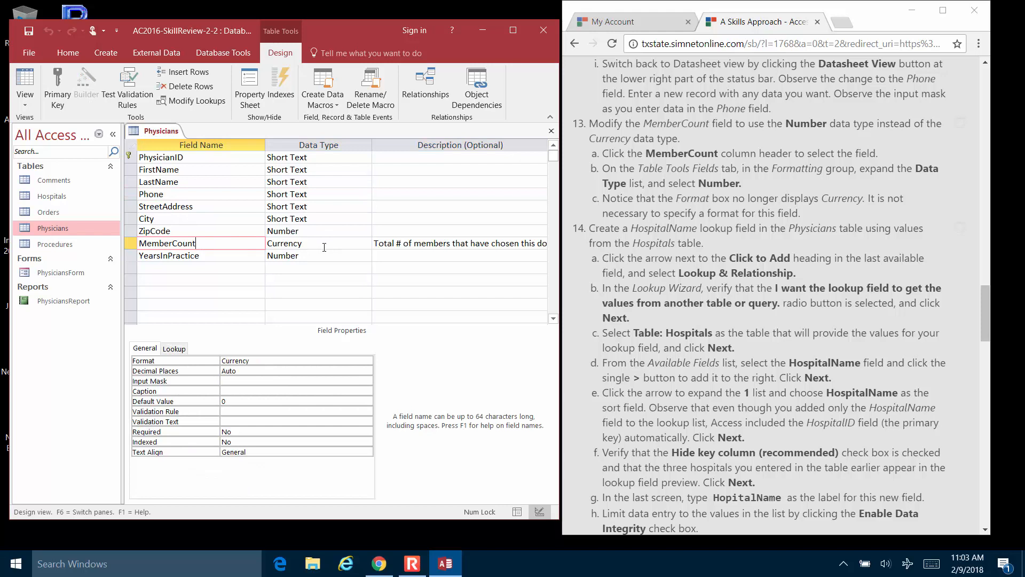
left_click(348, 244)
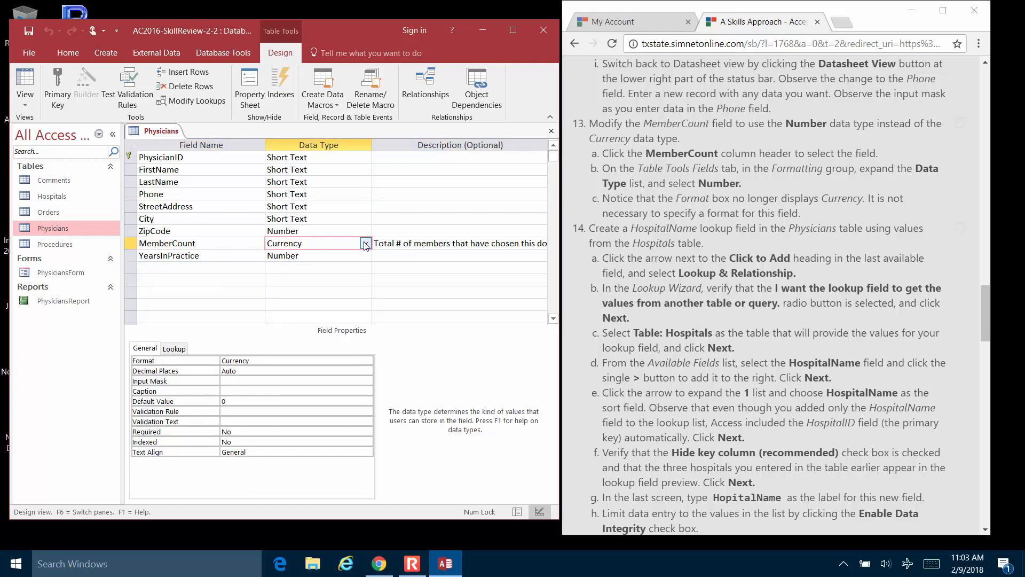
left_click(365, 244)
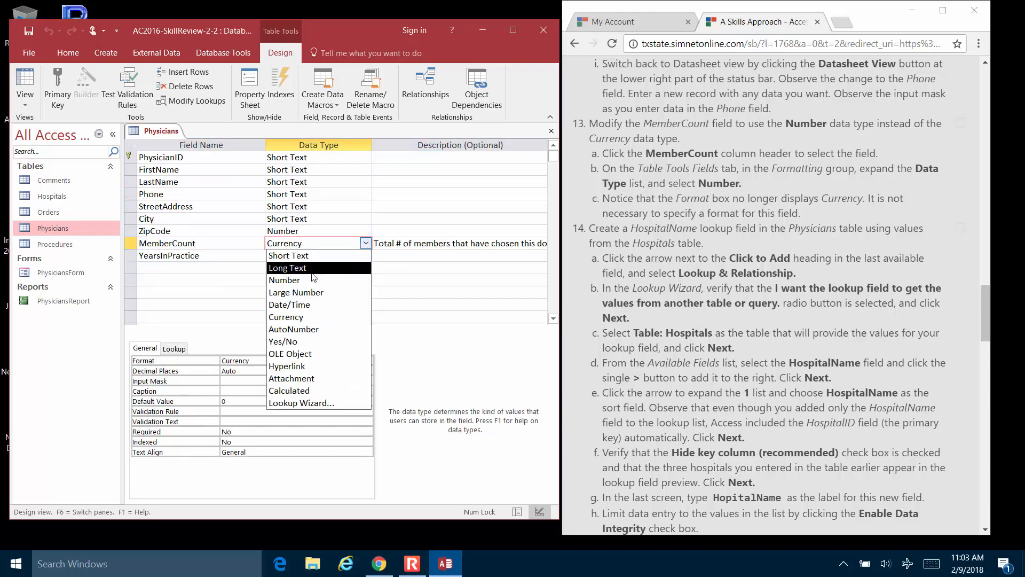
left_click(306, 280)
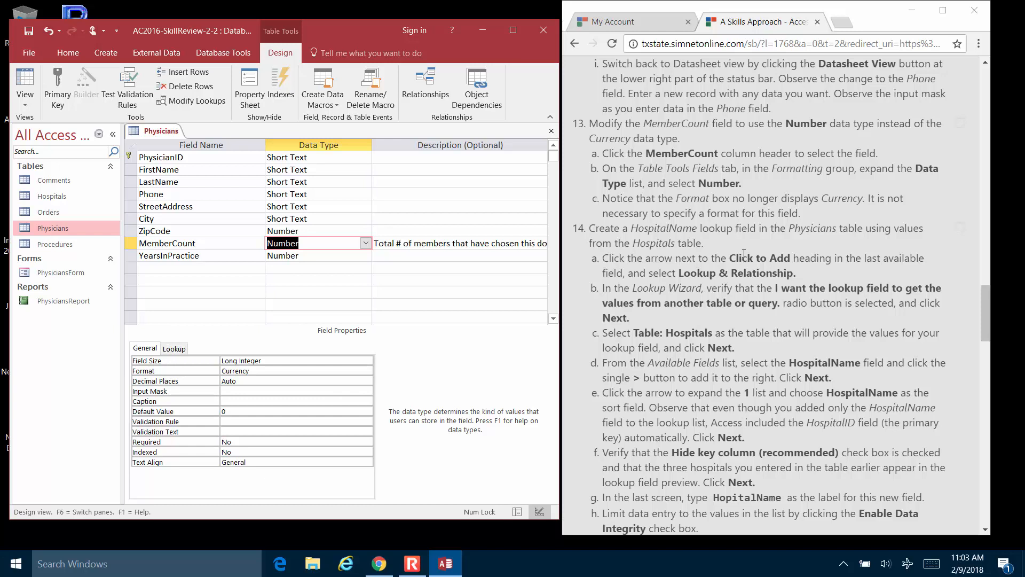
Switch the Physicians table to Datasheet View, saving its design changes
scroll(741, 235, "down", 1)
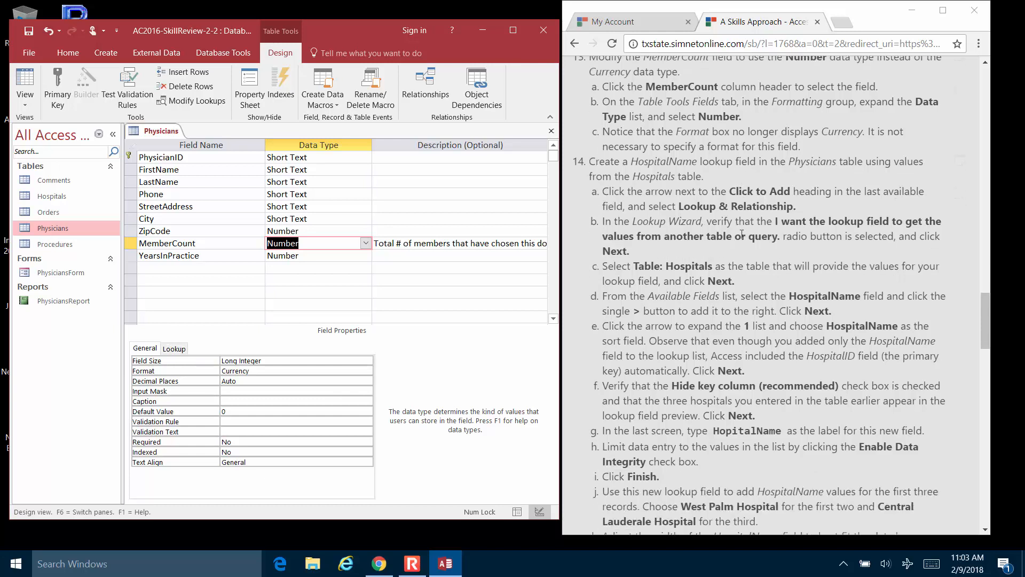
scroll(741, 234, "down", 1)
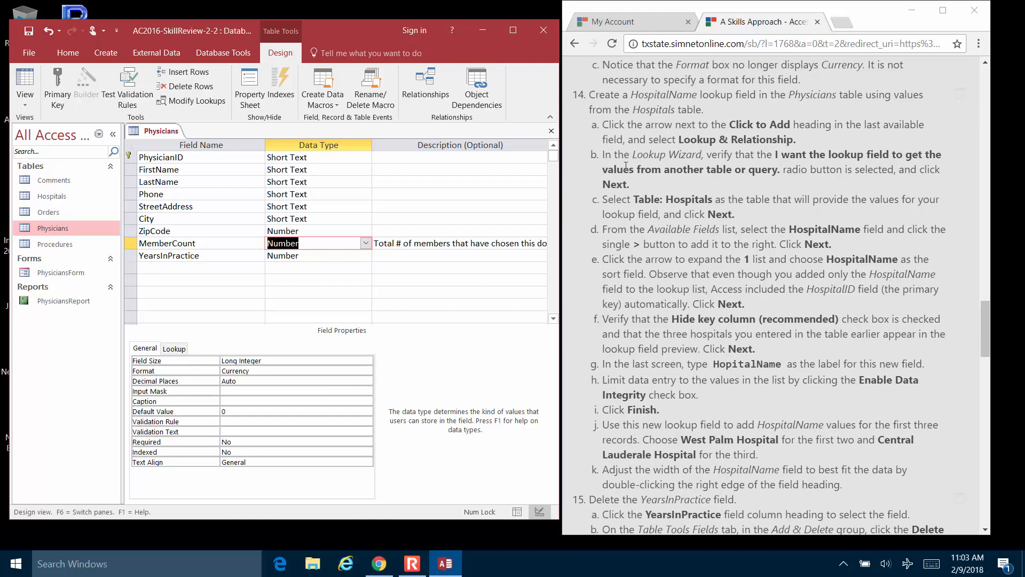
left_click(33, 78)
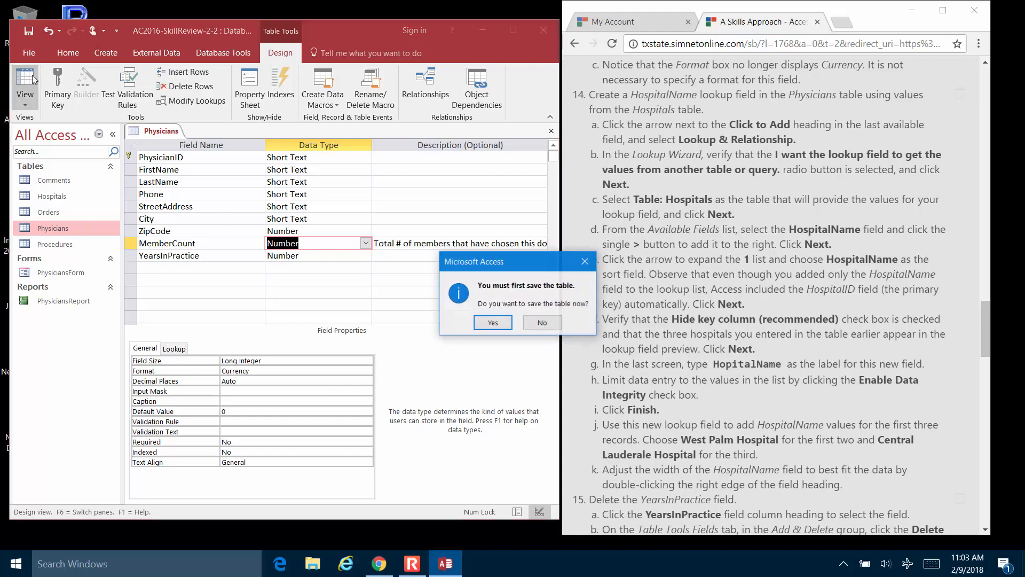
left_click(490, 323)
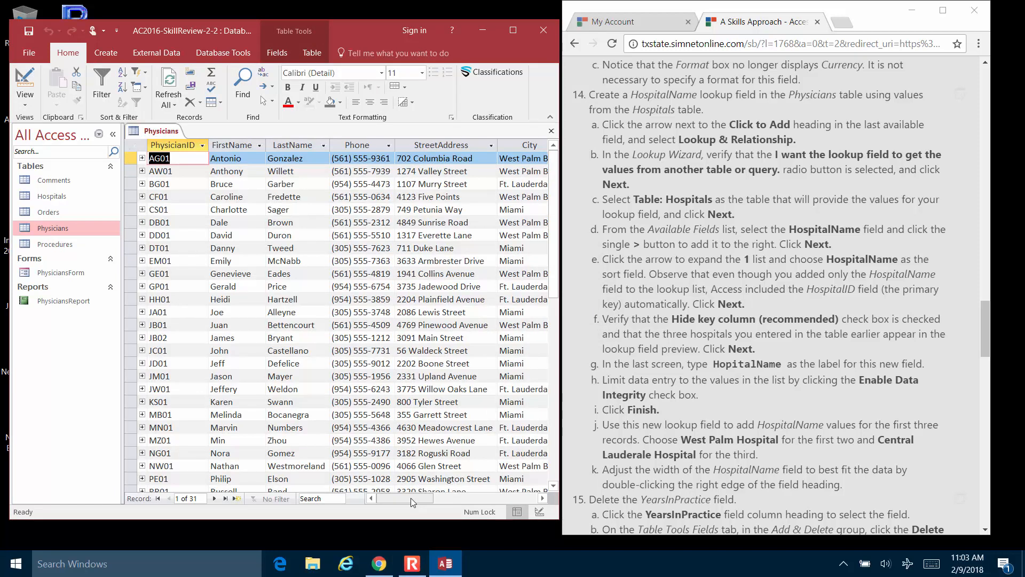
Start a Lookup & Relationship field after YearsInPractice in the Physicians table, allowing the wizard file to open
left_click_drag(411, 497, 482, 495)
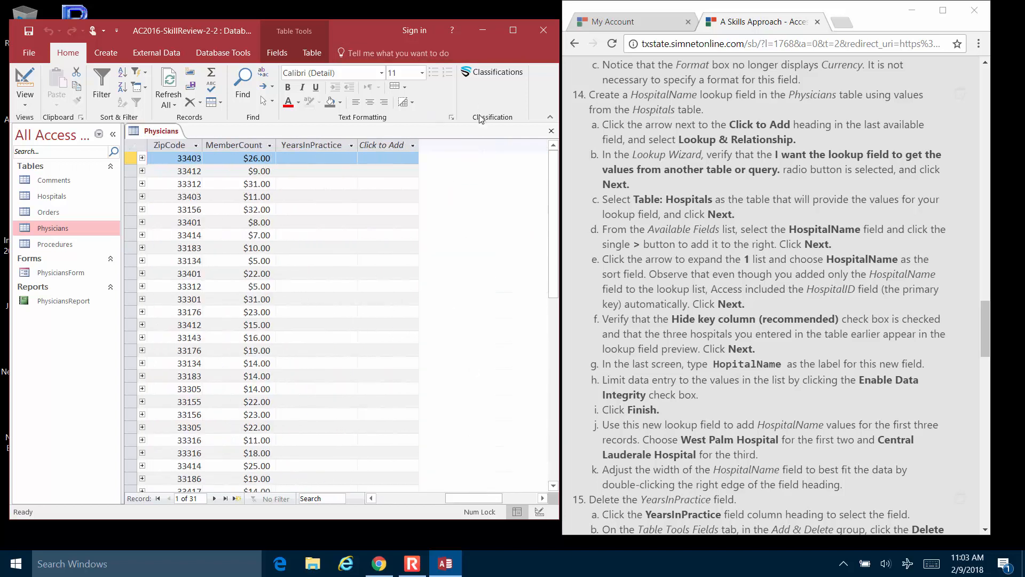
left_click(414, 148)
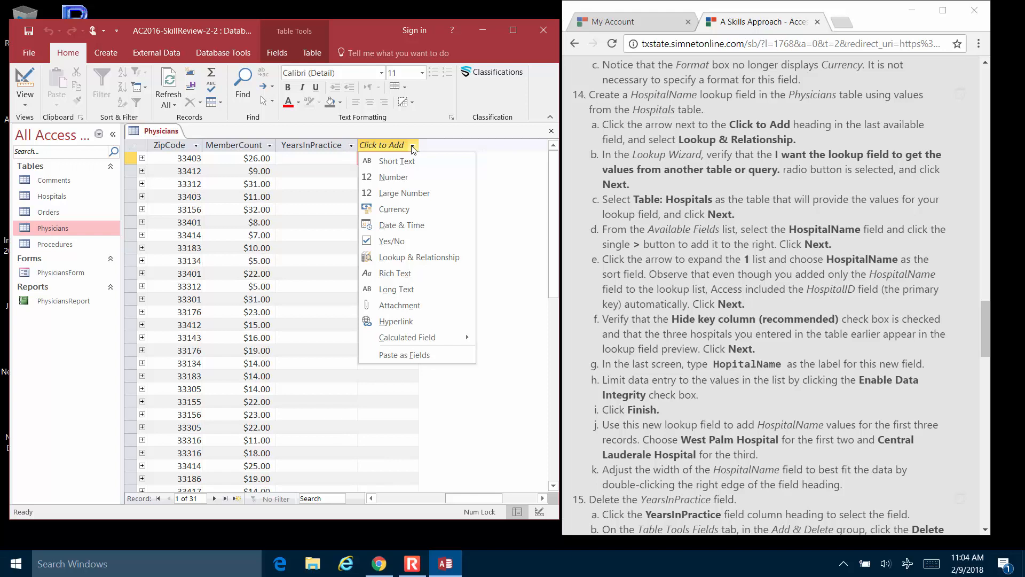
left_click(430, 257)
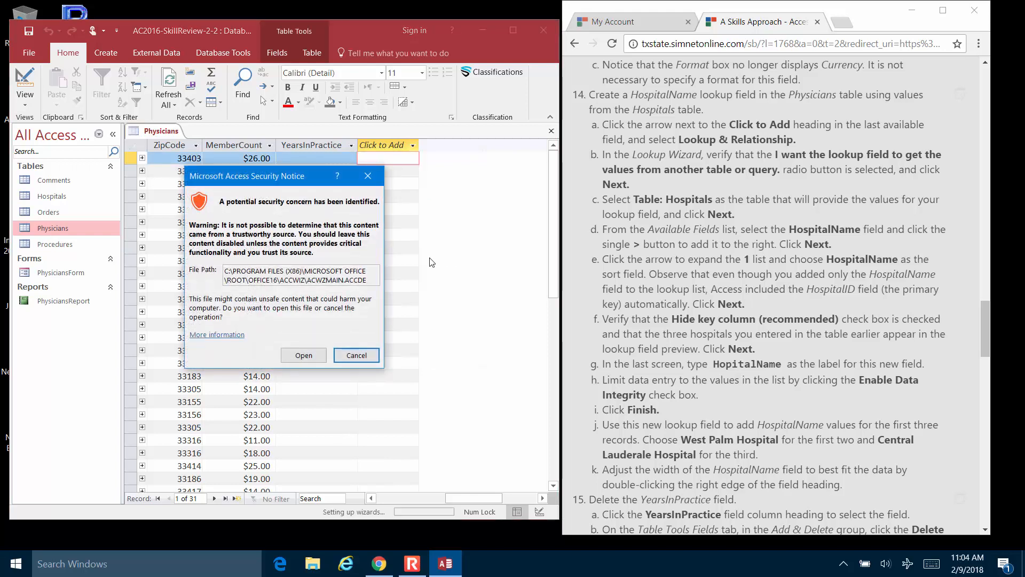
left_click(318, 360)
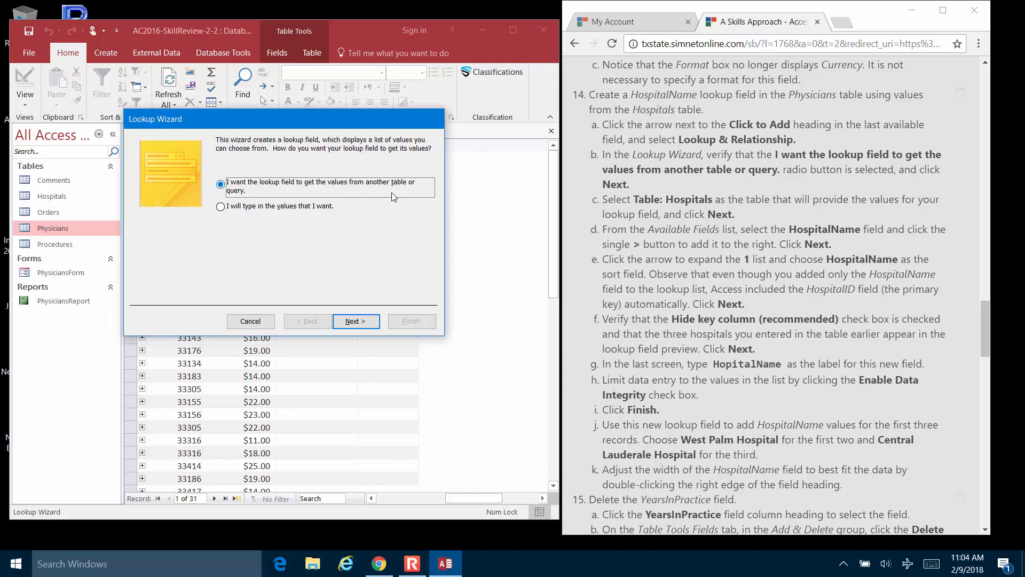
Use the Hospitals table as the lookup's value source and include its HospitalName field
left_click(352, 321)
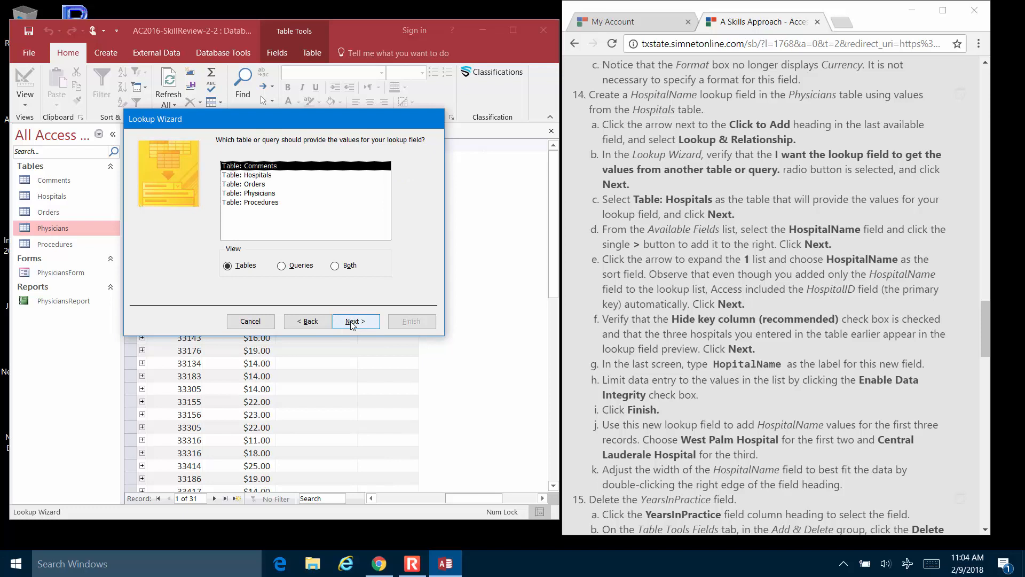
left_click(271, 175)
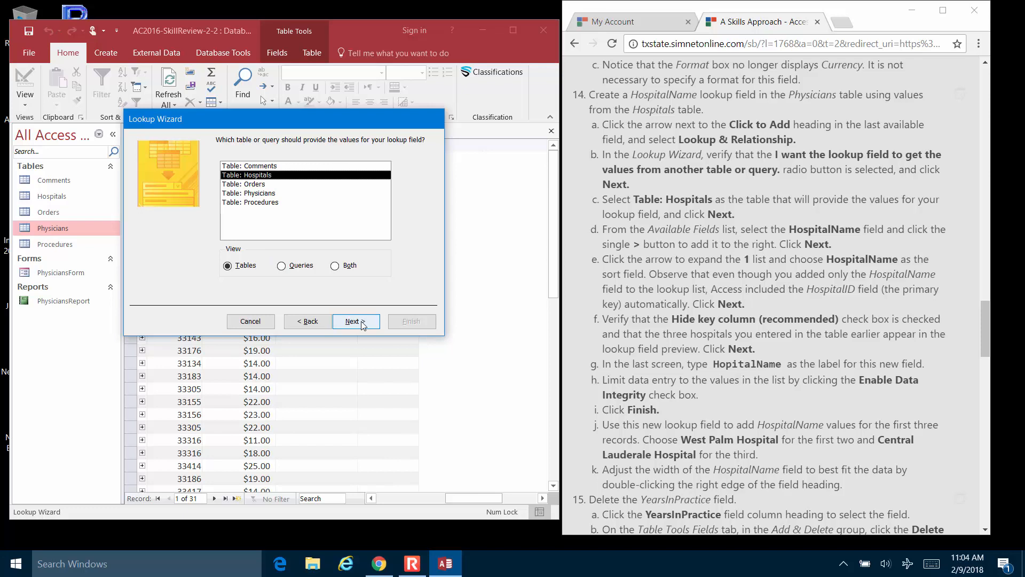
left_click(356, 321)
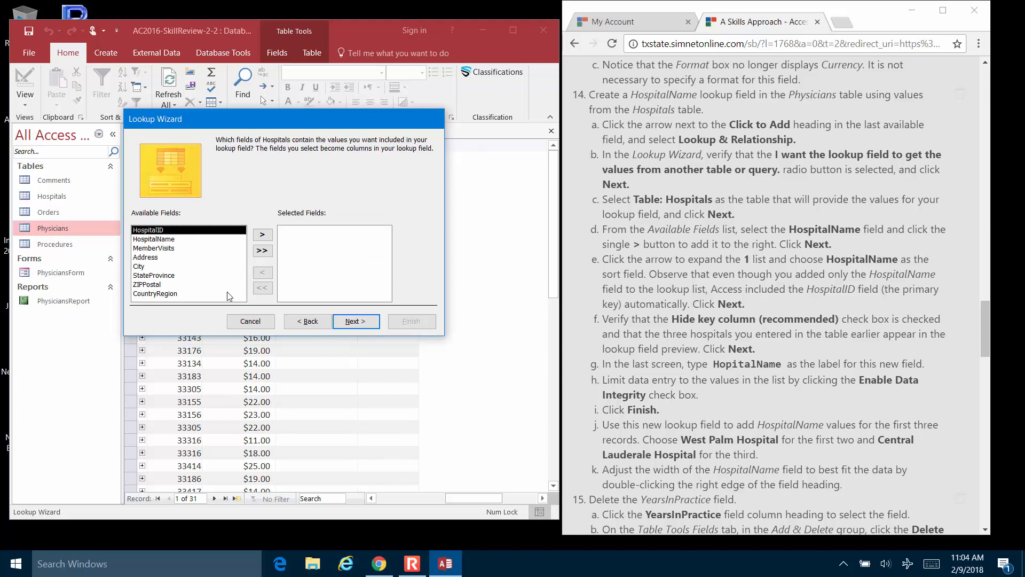
left_click(165, 240)
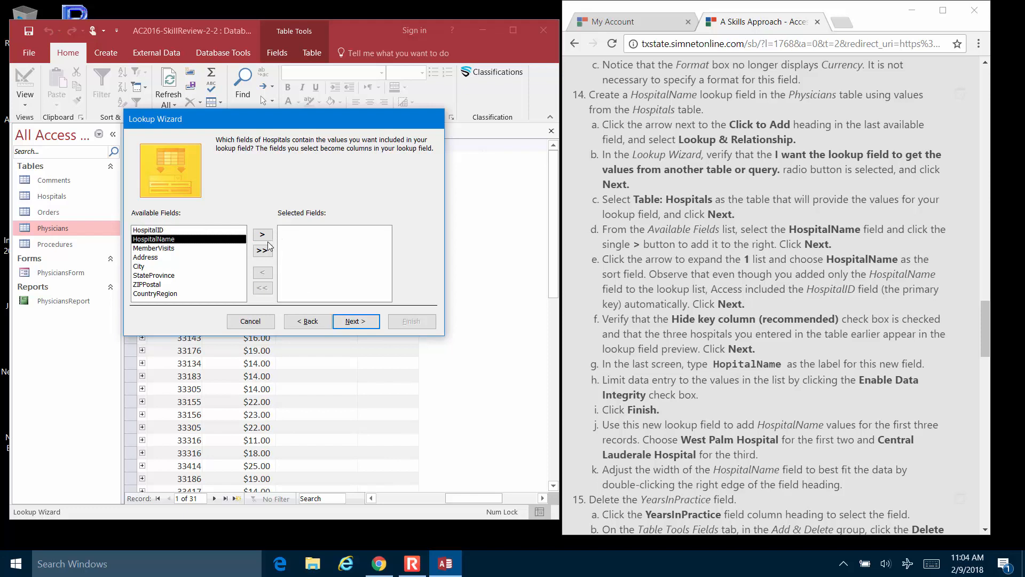
double_click(160, 241)
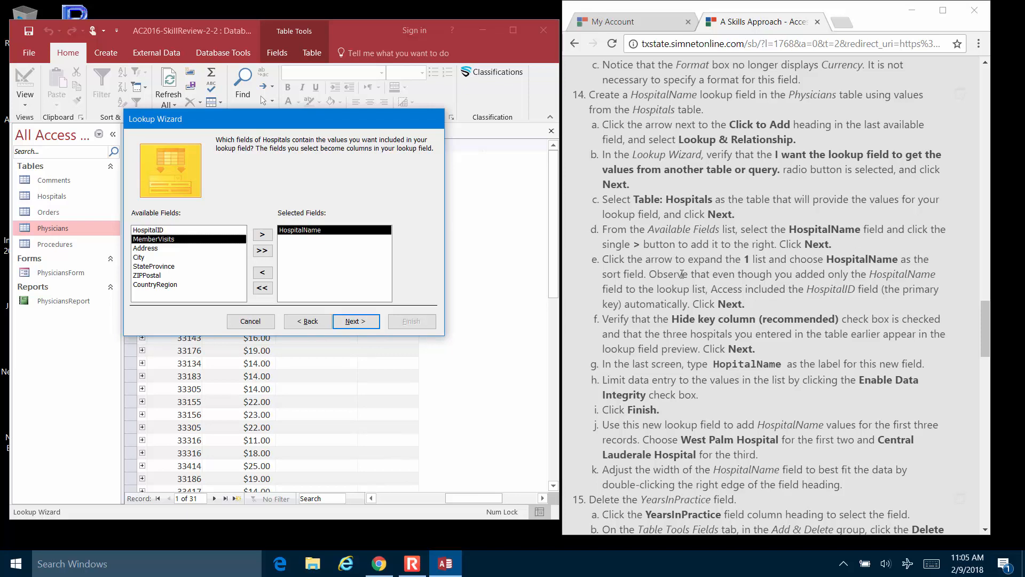
left_click(351, 321)
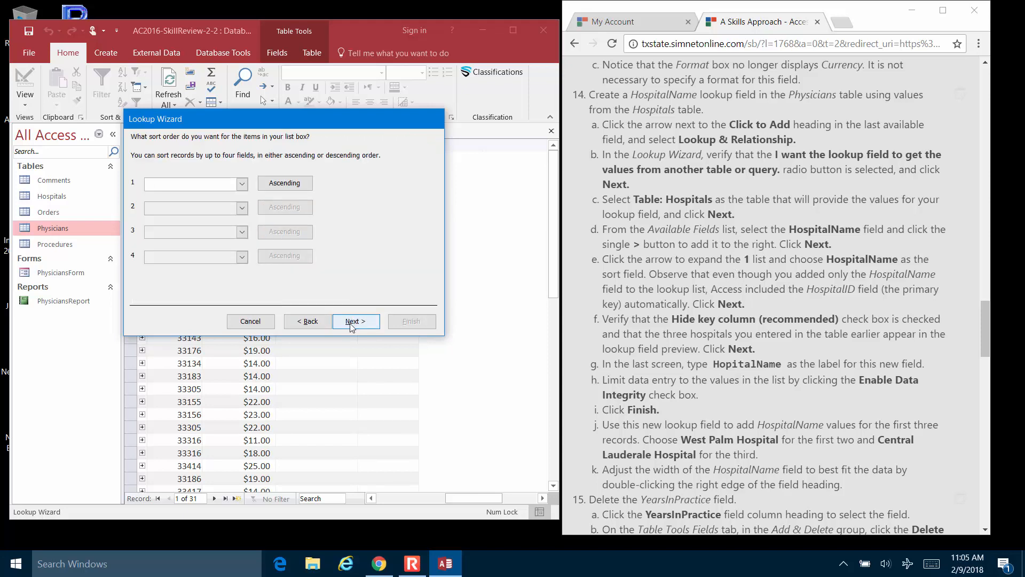
Sort the lookup list by HospitalName in ascending order and fit its column width to the hospital names, keeping the key column hidden
left_click(243, 184)
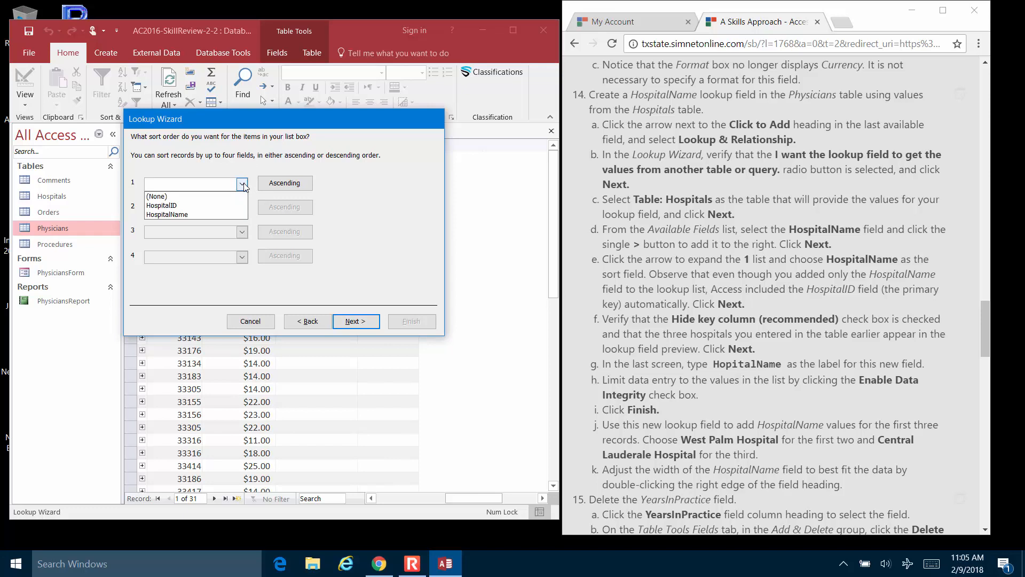
left_click(193, 215)
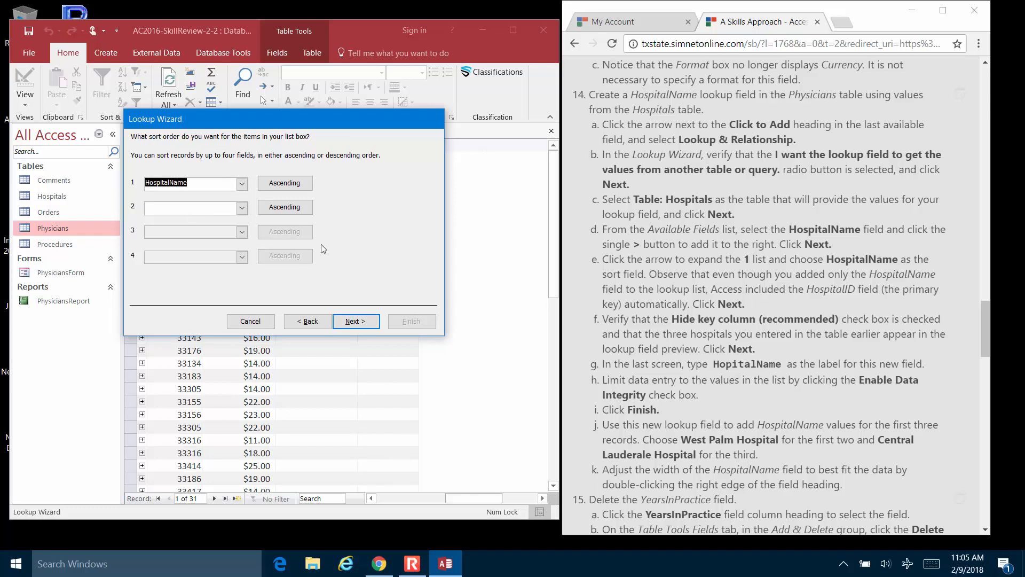
left_click(345, 322)
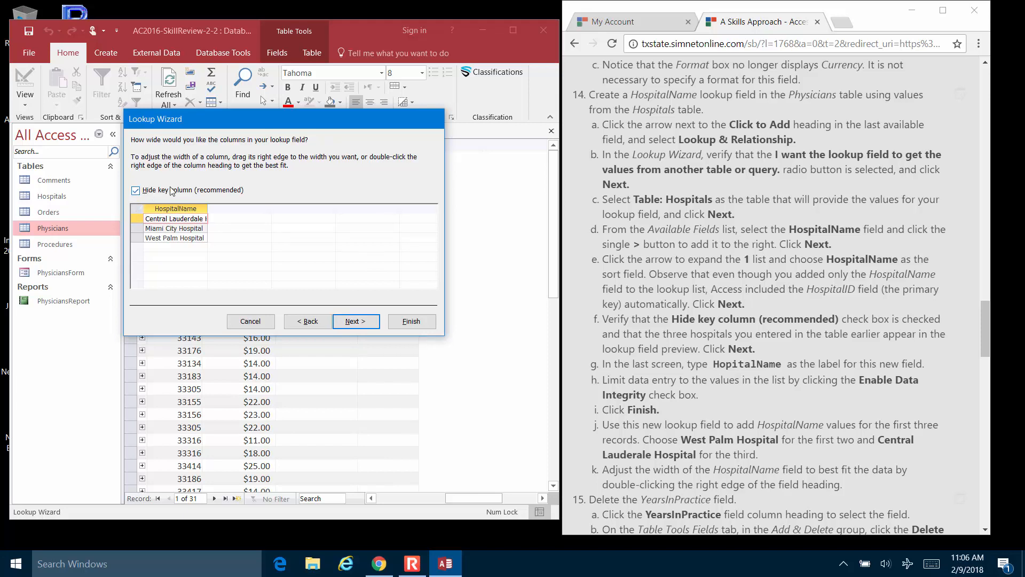
double_click(205, 208)
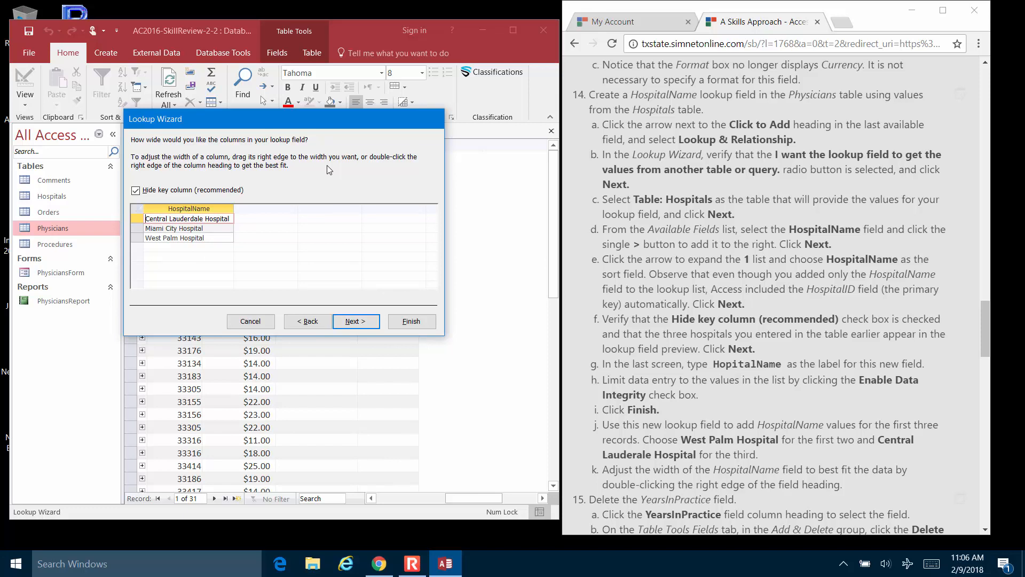
left_click(352, 322)
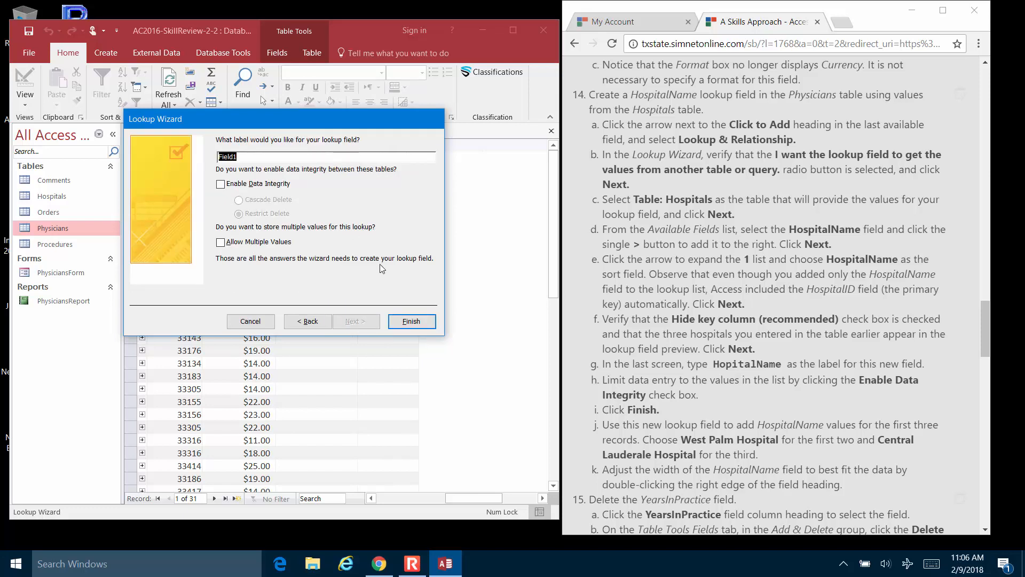
Label the lookup field HospitalName, enable data integrity with Restrict Delete, and finish the wizard
type("HospitalName")
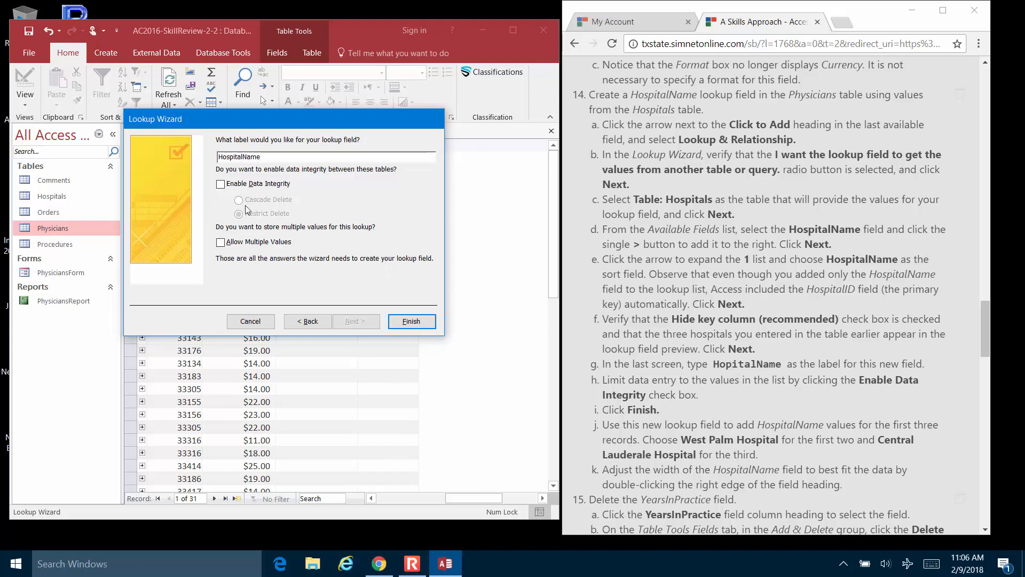
left_click(220, 186)
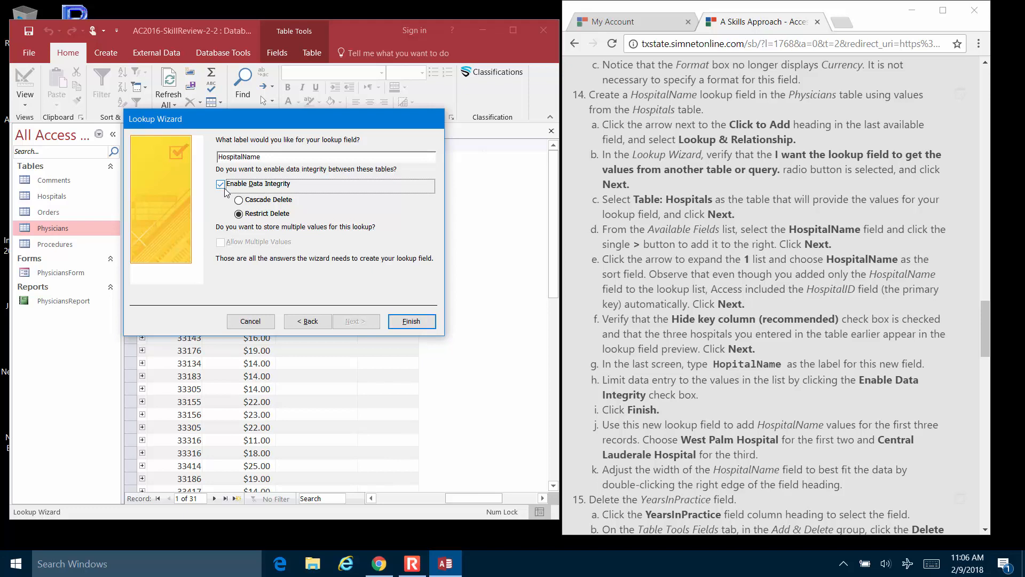
left_click(671, 347)
scroll(671, 347, "down", 1)
scroll(672, 348, "down", 5)
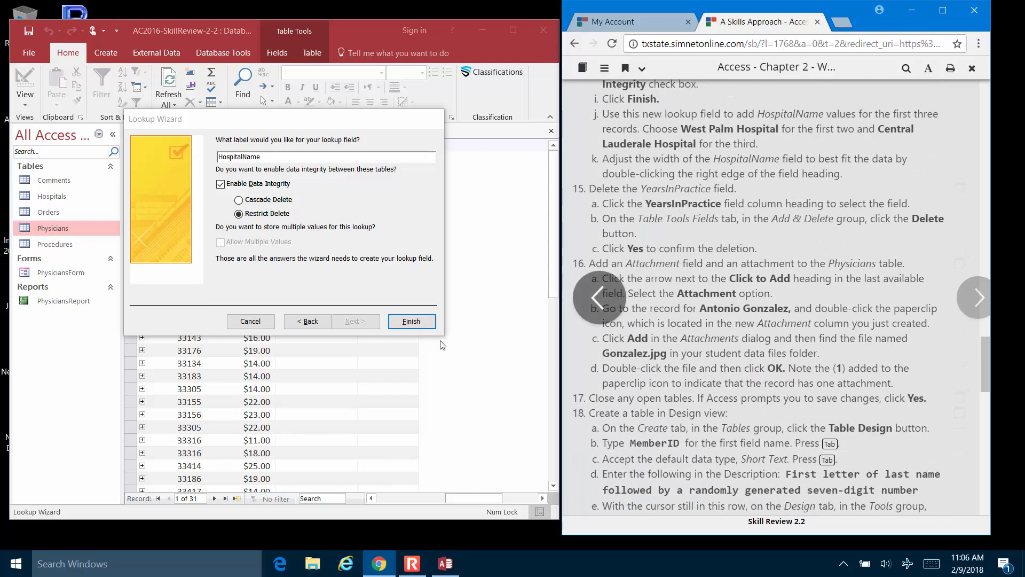
left_click(425, 321)
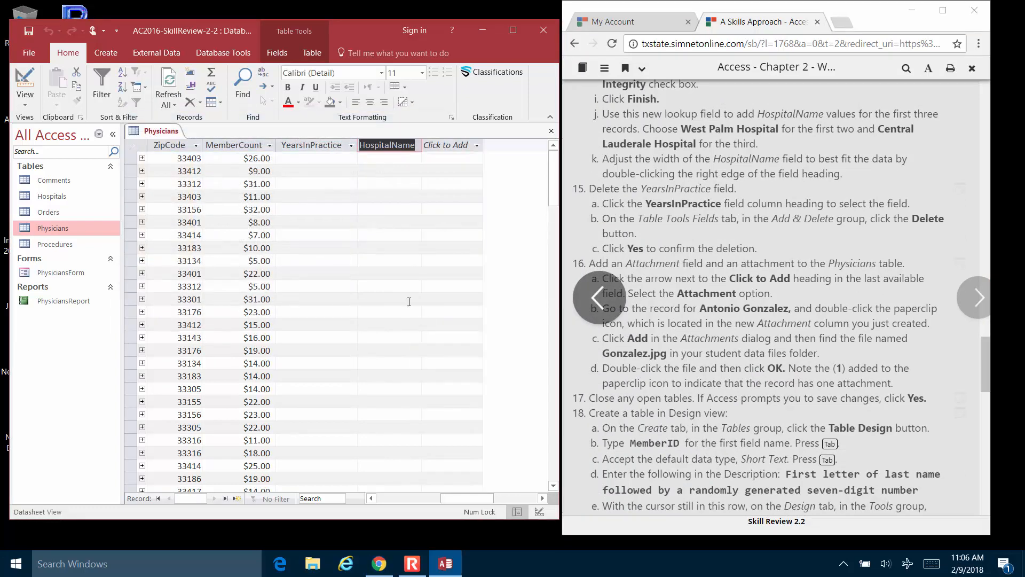
Set HospitalName to West Palm Hospital for the first two Physicians records and fit the column width to its contents
left_click(374, 160)
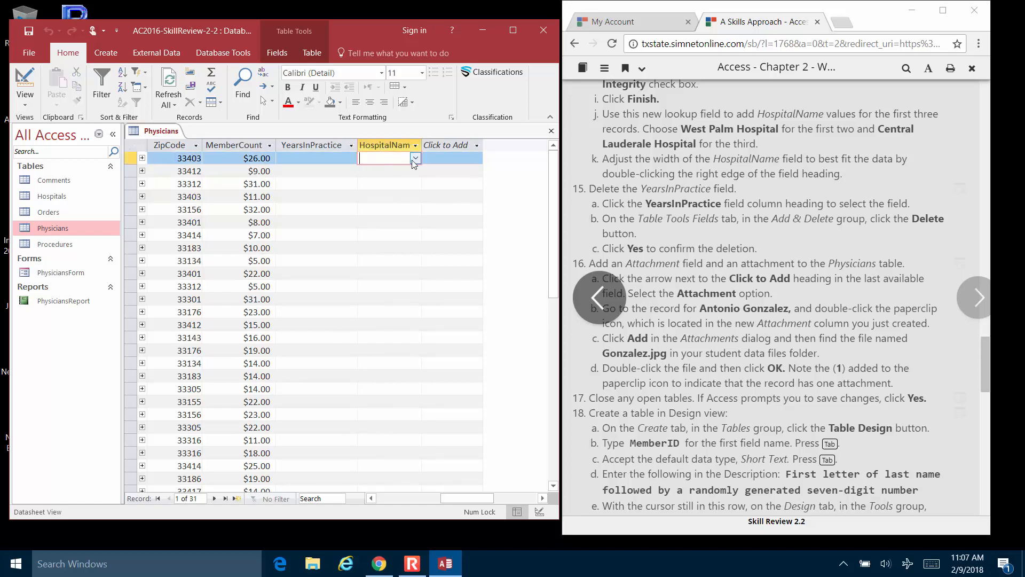
type("west Palm Ho")
key("Return")
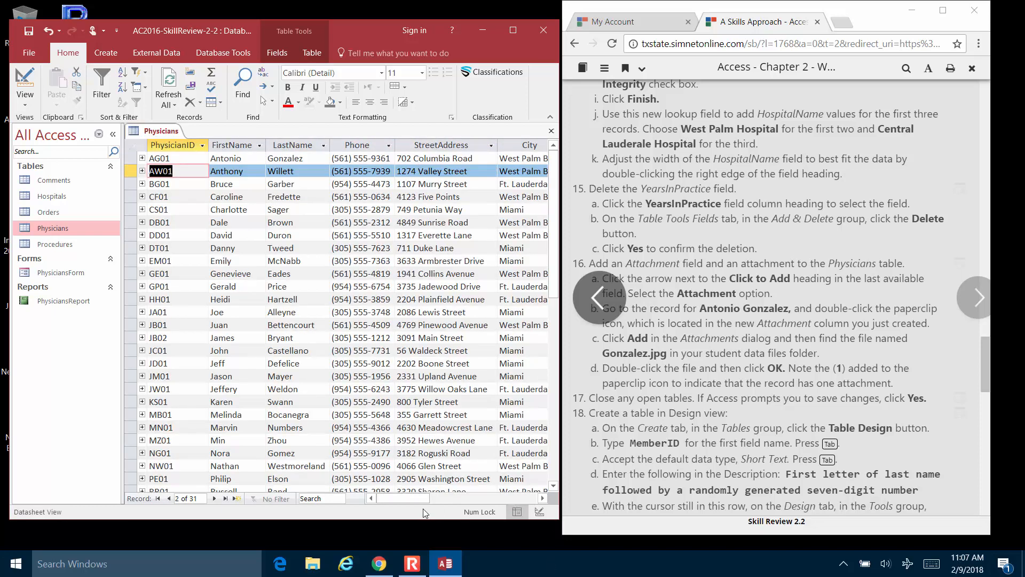
left_click_drag(417, 499, 493, 502)
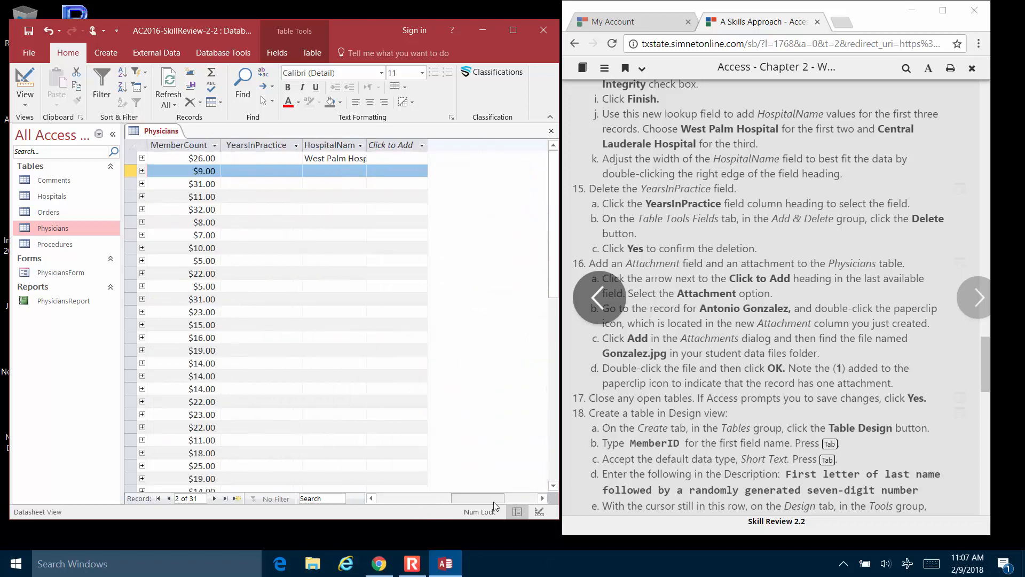
double_click(366, 145)
left_click(361, 172)
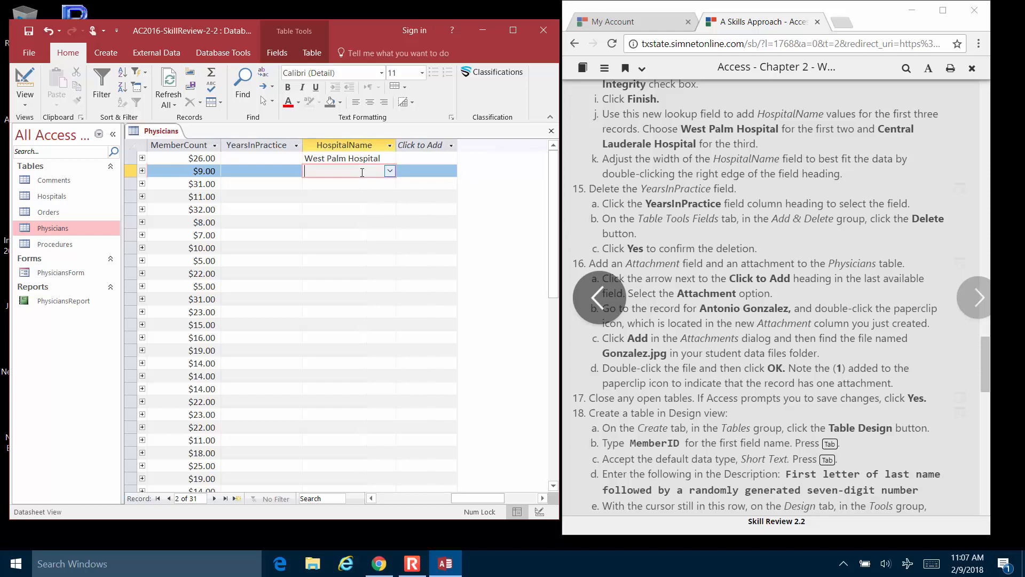
left_click(390, 171)
left_click(367, 209)
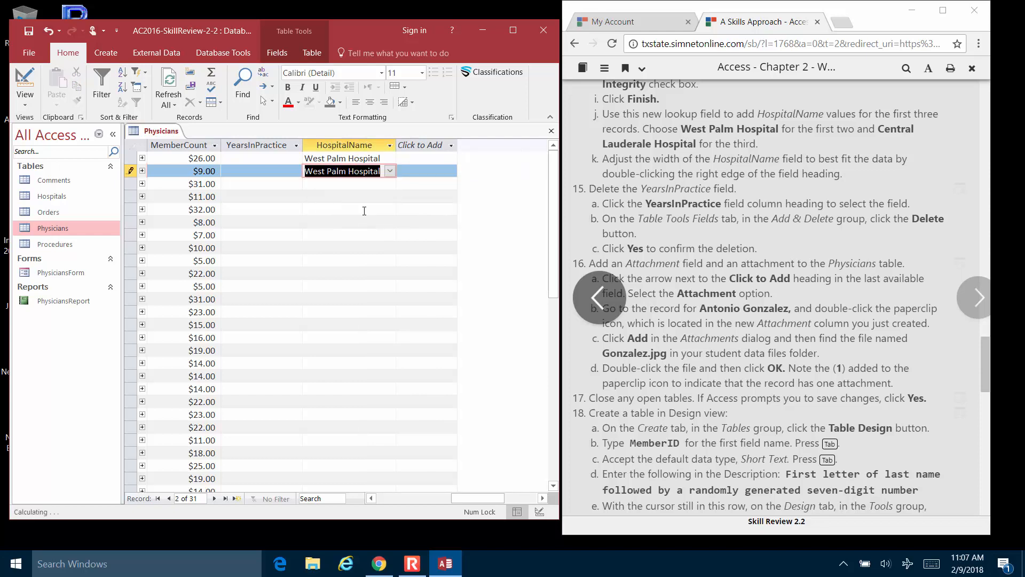
Set HospitalName to Central Lauderdale Hospital for the third Physicians record
left_click(373, 186)
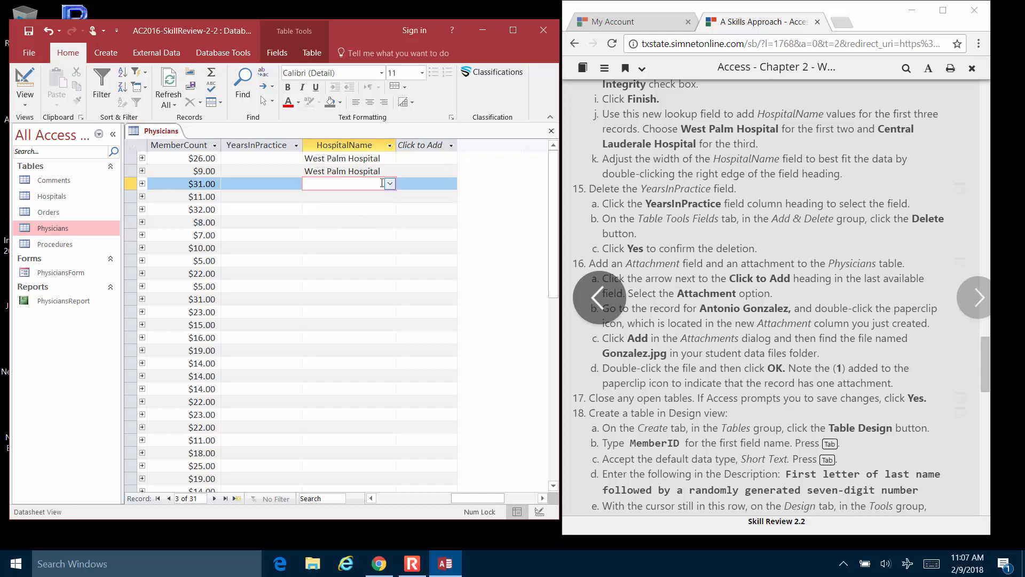
left_click(390, 183)
left_click(374, 196)
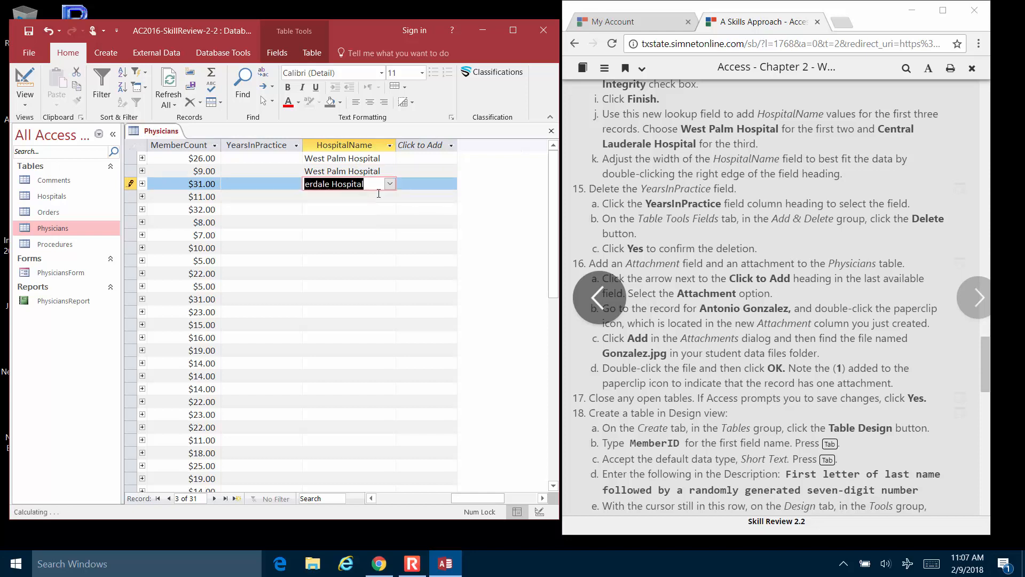
left_click(343, 161)
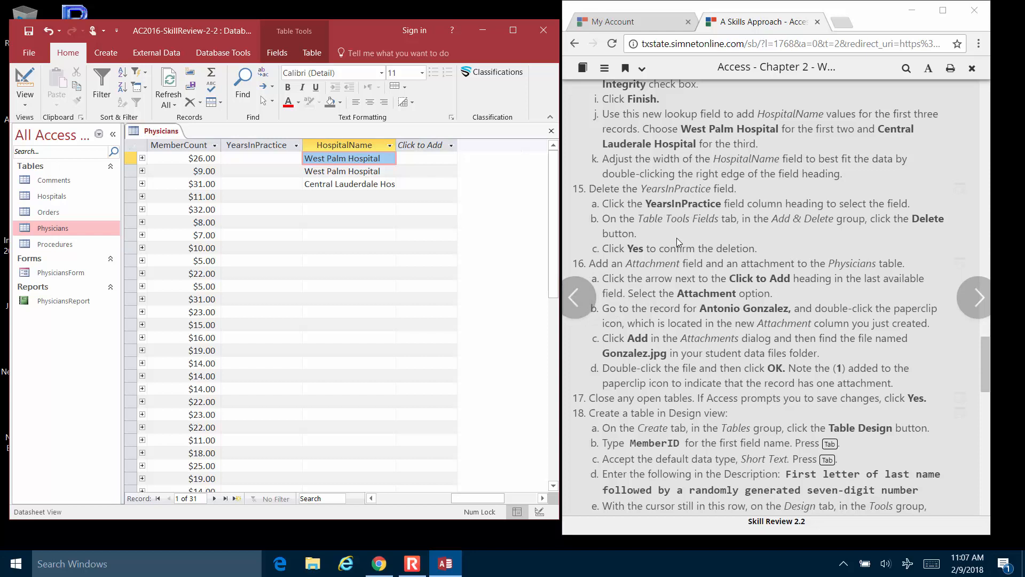
Maximize the database window and permanently delete the YearsInPractice field from the Physicians table
left_click(272, 145)
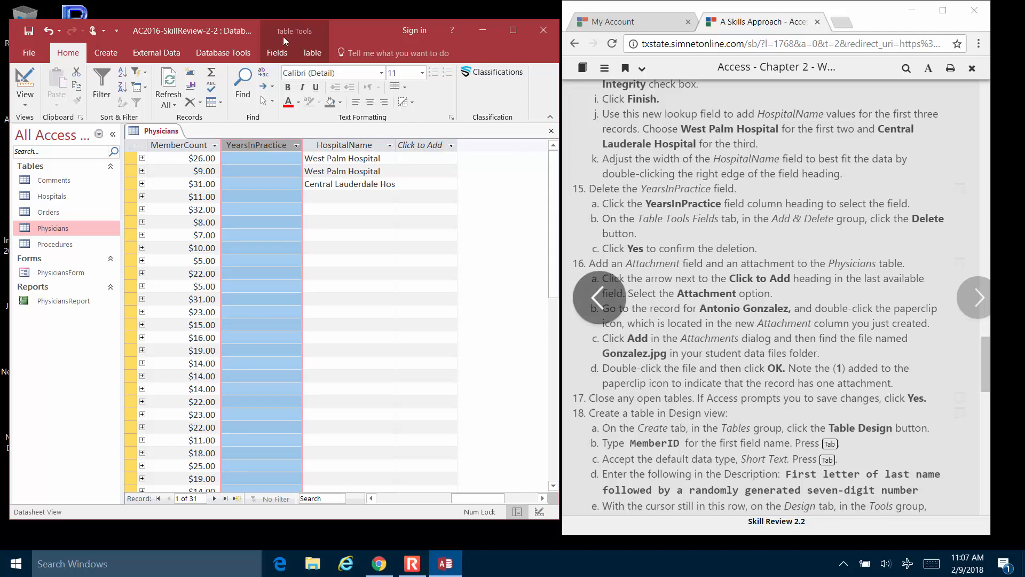
left_click(279, 52)
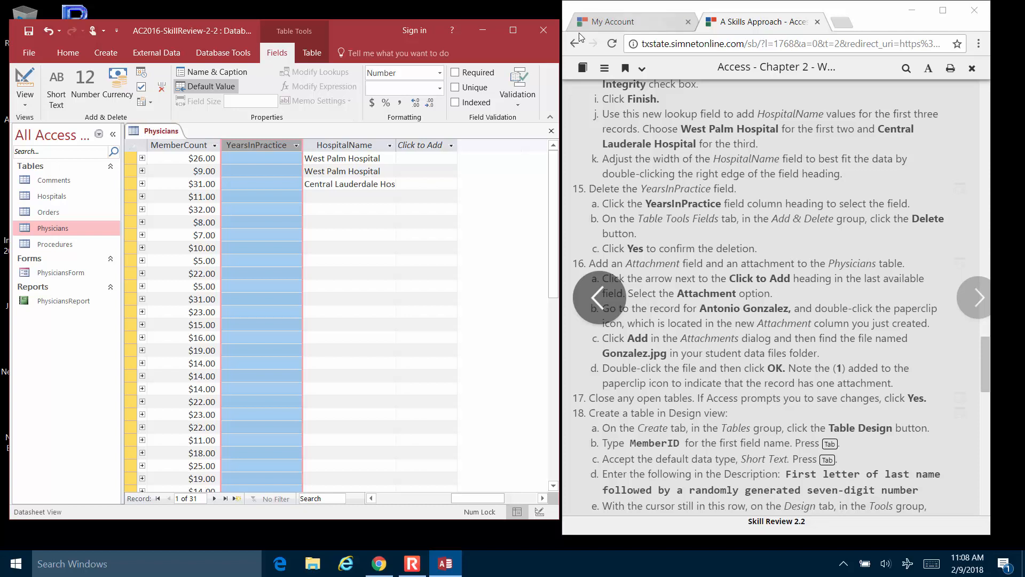
left_click(518, 34)
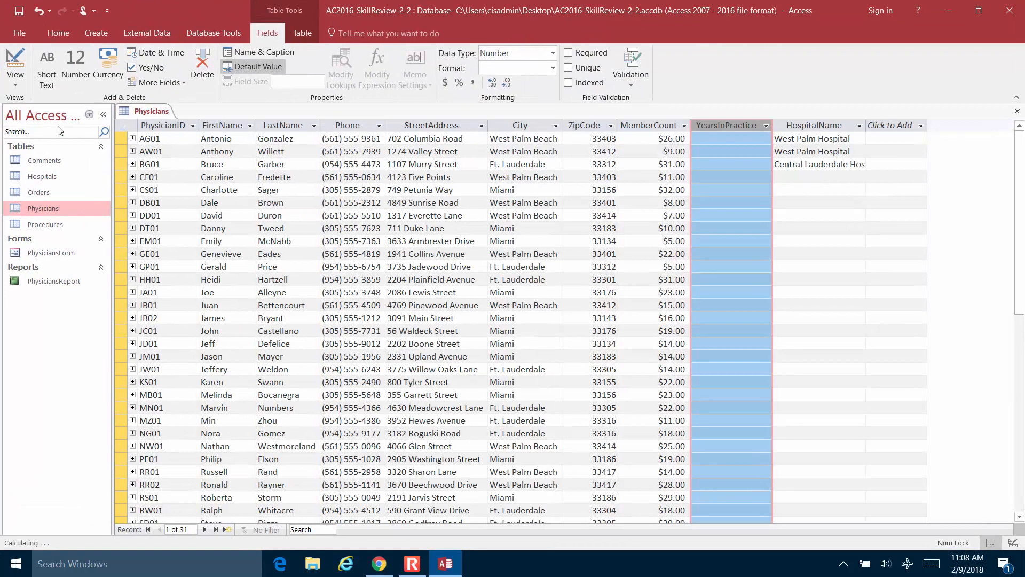
left_click(206, 56)
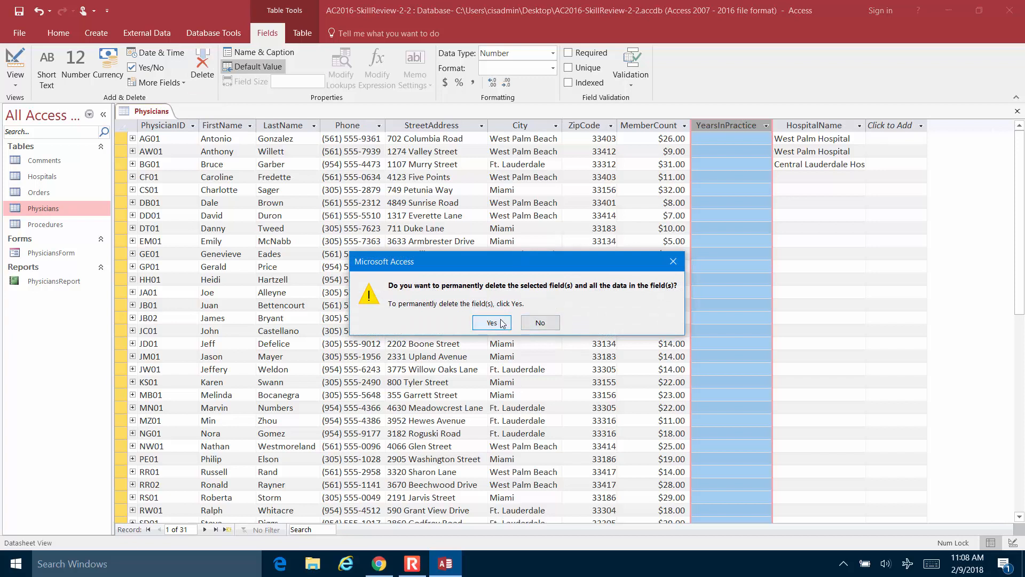
left_click(491, 322)
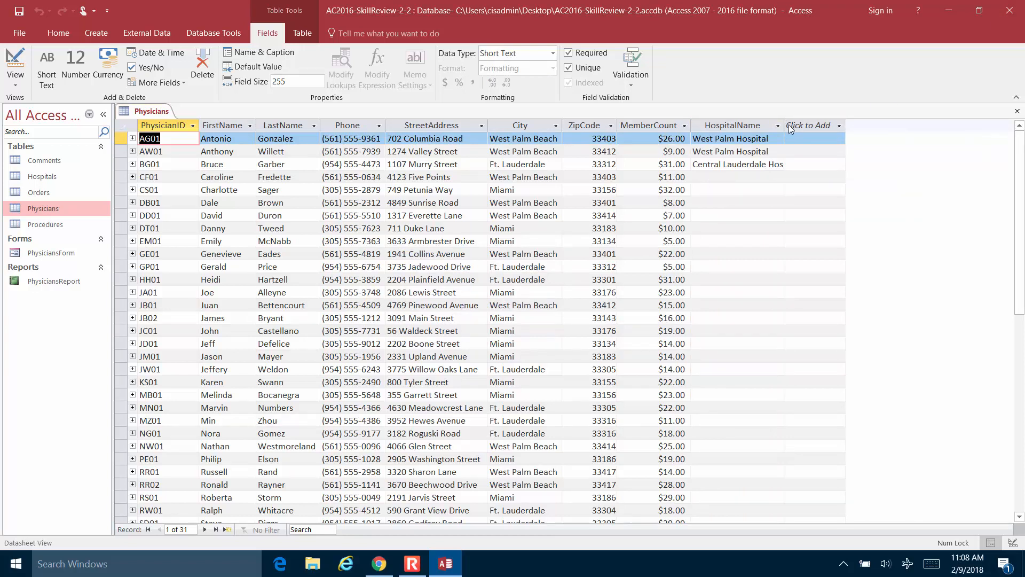
Fit the HospitalName column to its longest entry, and restore the database window beside the instructions
left_click_drag(784, 125, 784, 124)
double_click(784, 125)
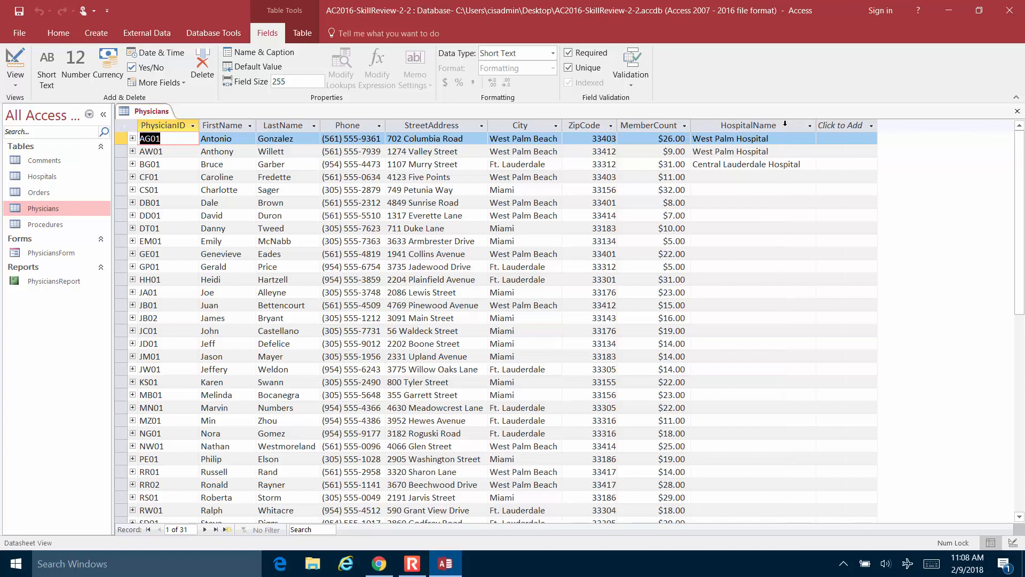
left_click(978, 10)
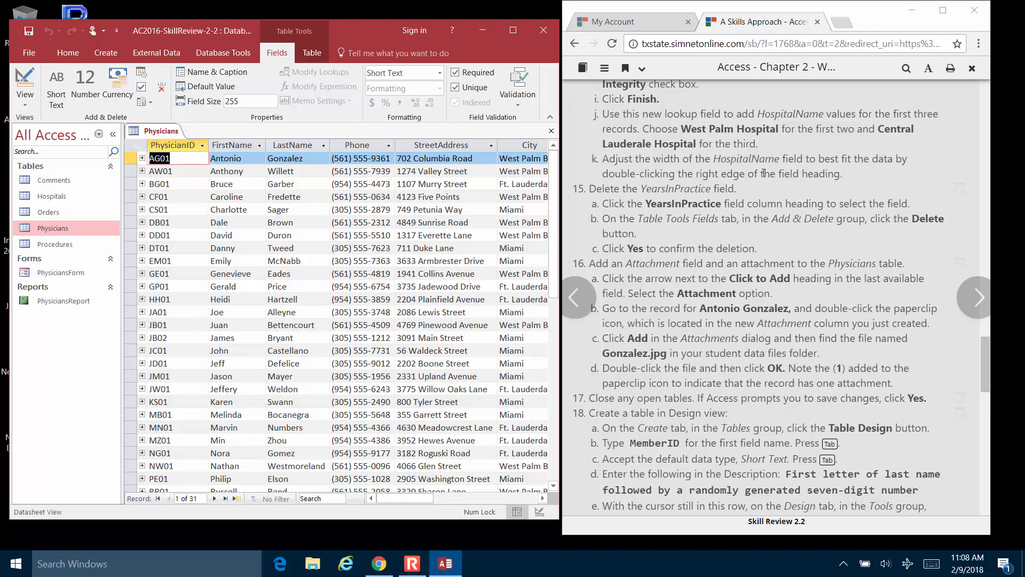
Add an Attachment field after HospitalName in the Physicians table, following instruction 16
scroll(764, 173, "down", 2)
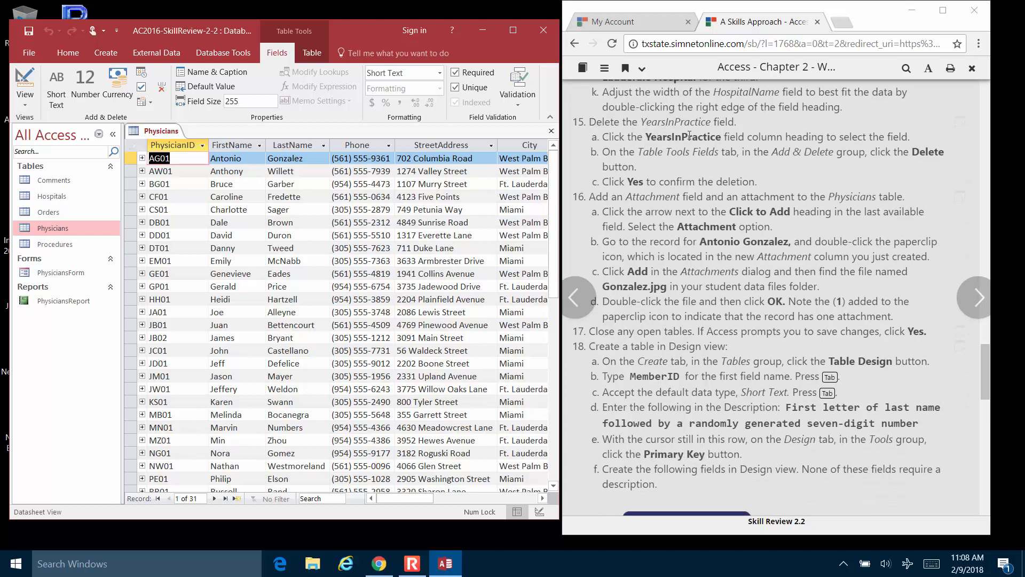
scroll(726, 150, "down", 2)
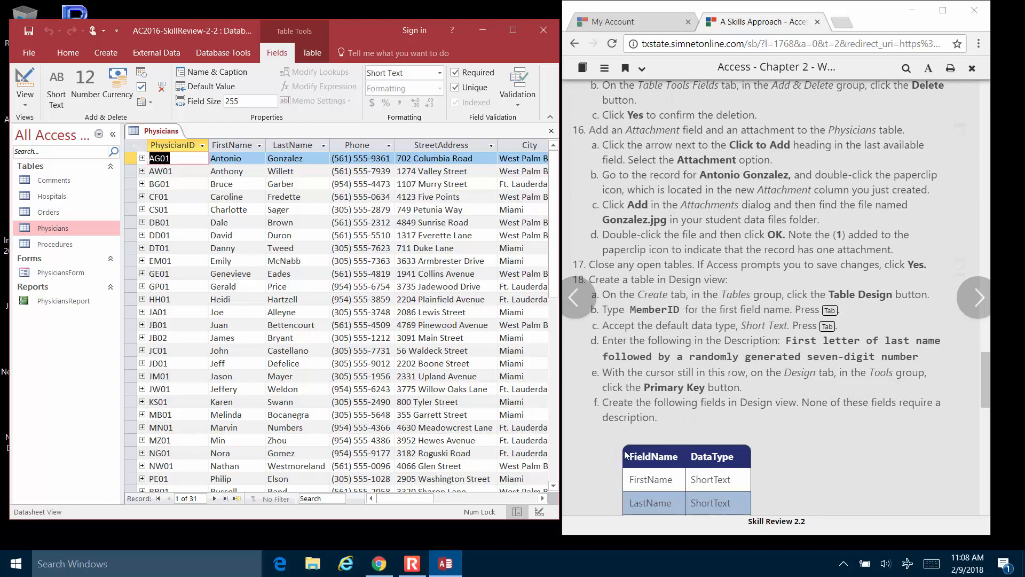
left_click(543, 498)
left_click(543, 499)
left_click(542, 498)
left_click(542, 498)
left_click(543, 498)
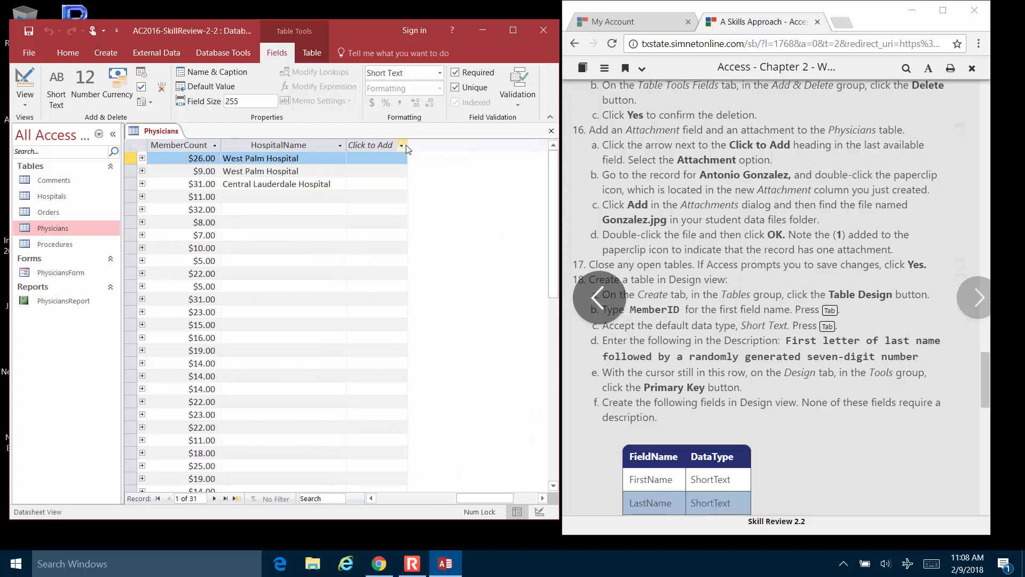
left_click(401, 146)
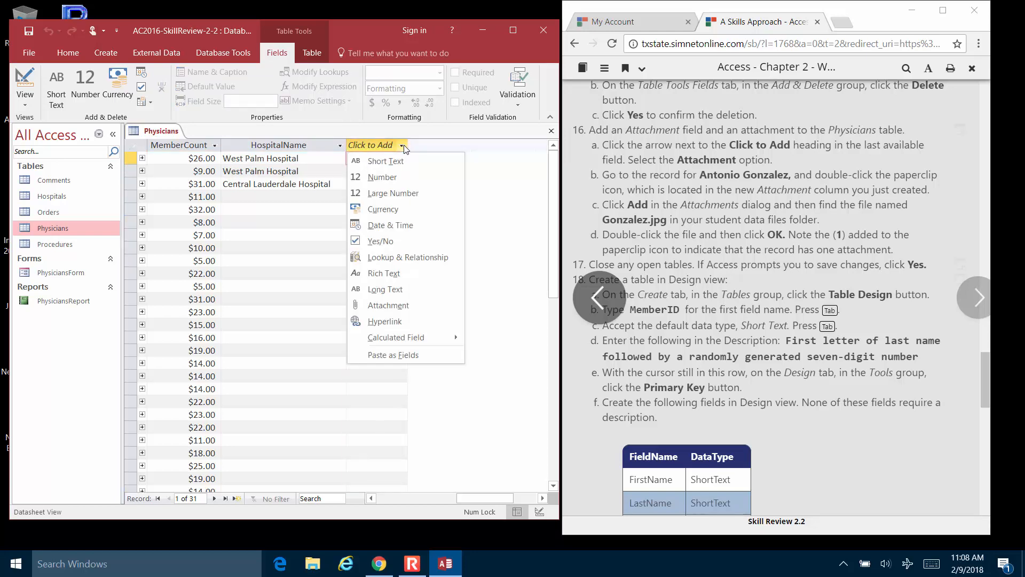
left_click(378, 310)
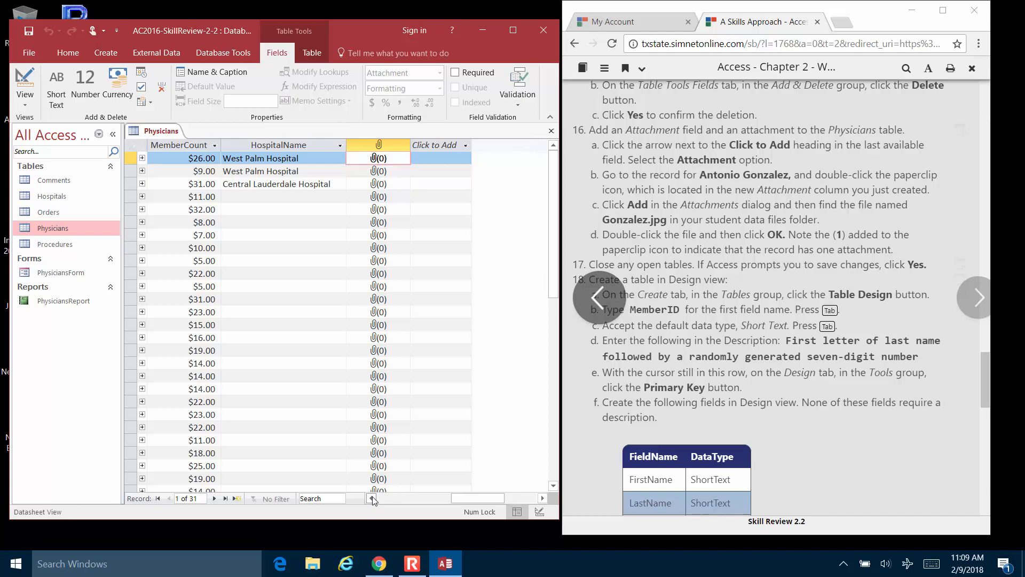
Maximize the database window and attach Gonzalez.jpg from the Desktop folder to the first Physicians record, AG01
left_click(516, 30)
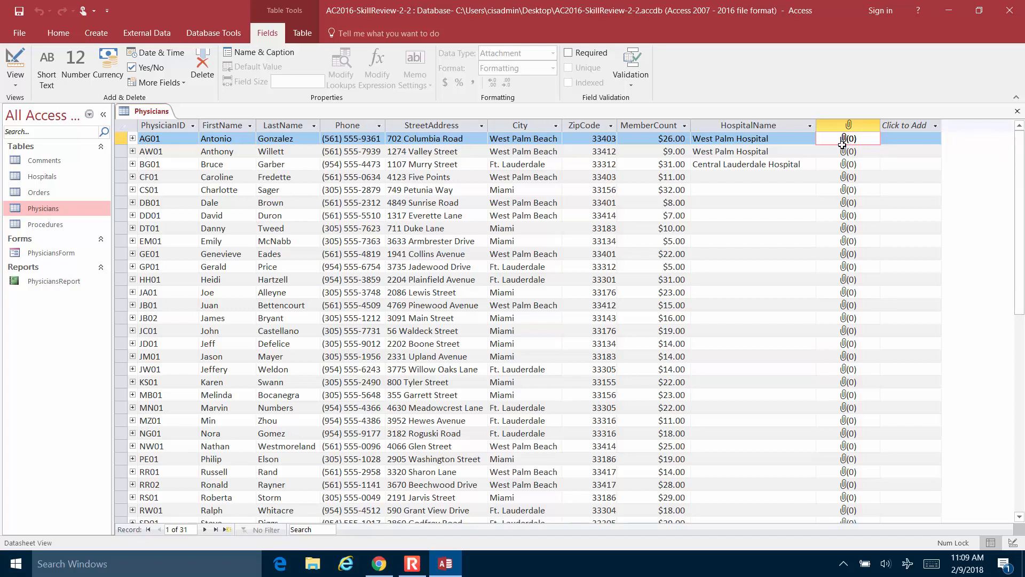
double_click(862, 141)
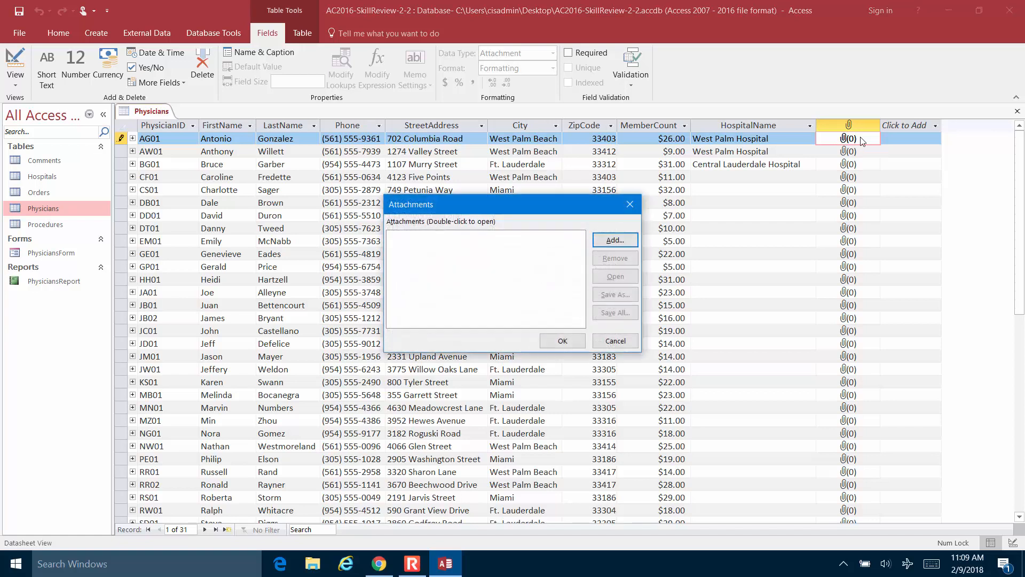
left_click(613, 241)
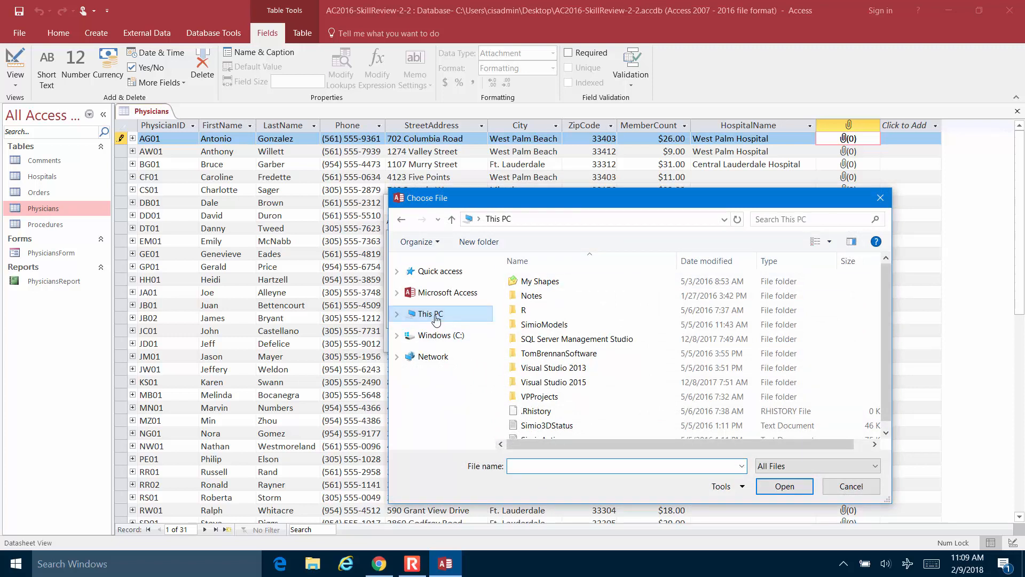
left_click(433, 315)
left_click(568, 304)
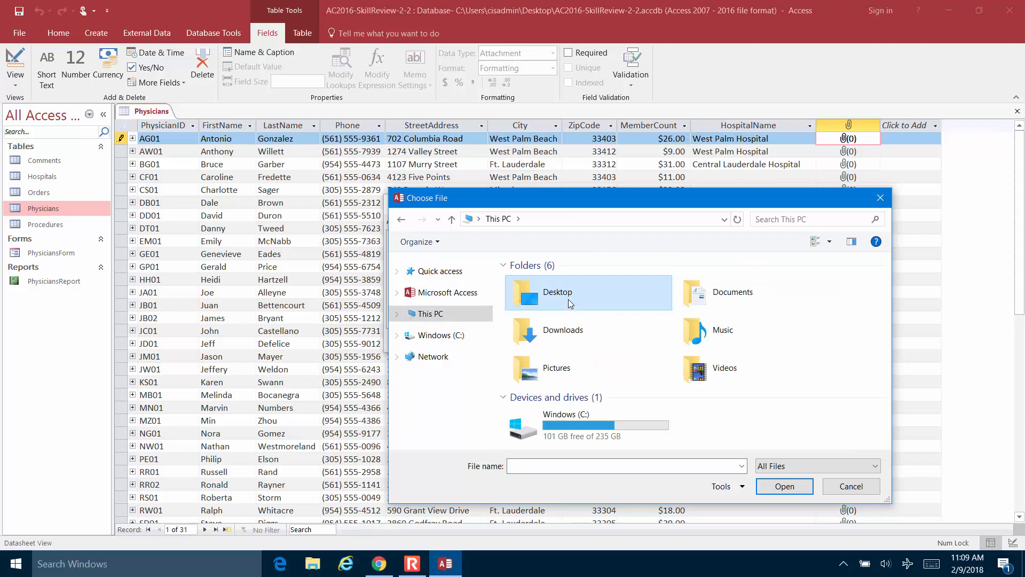
double_click(569, 303)
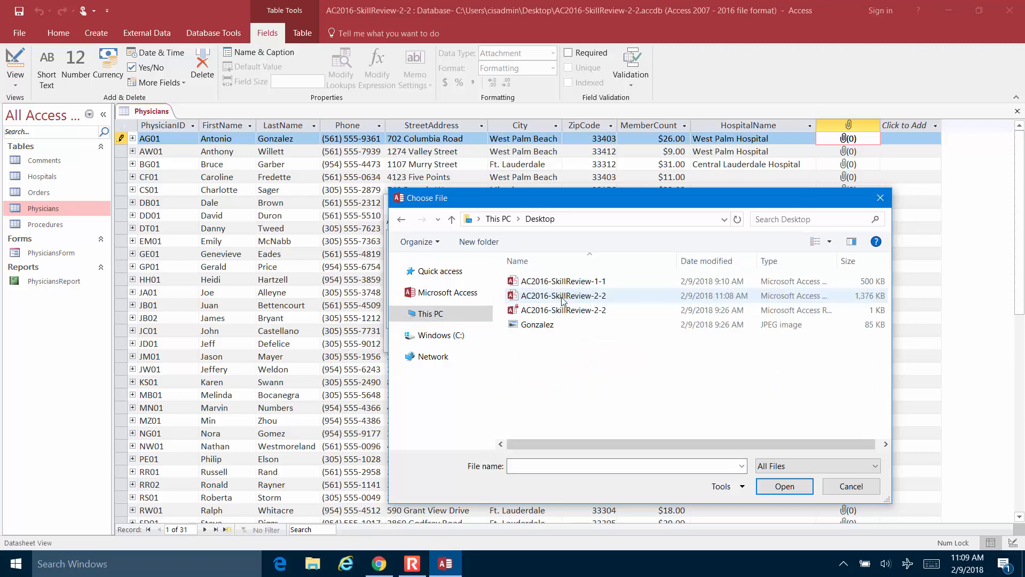
left_click(538, 325)
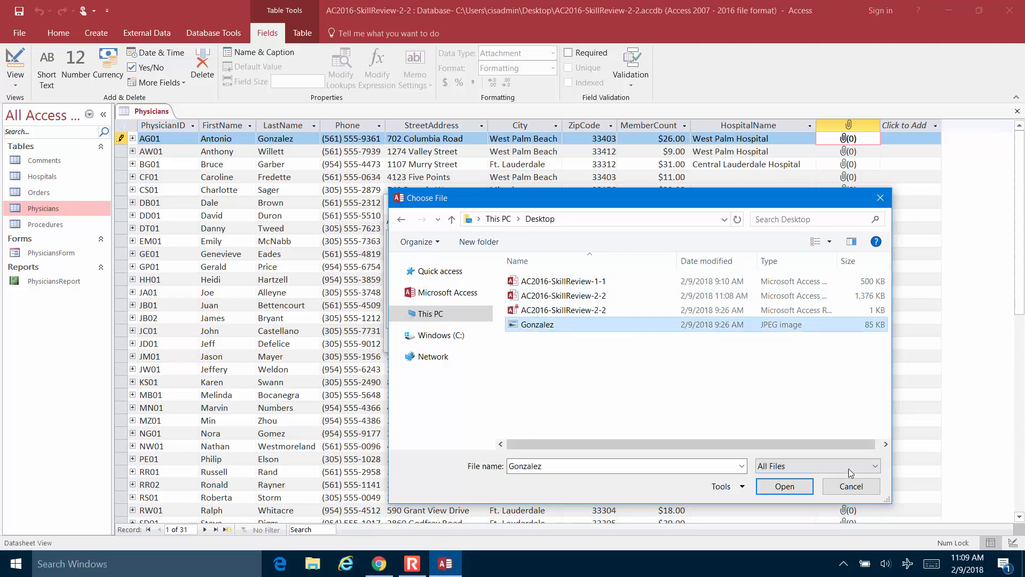
left_click(781, 485)
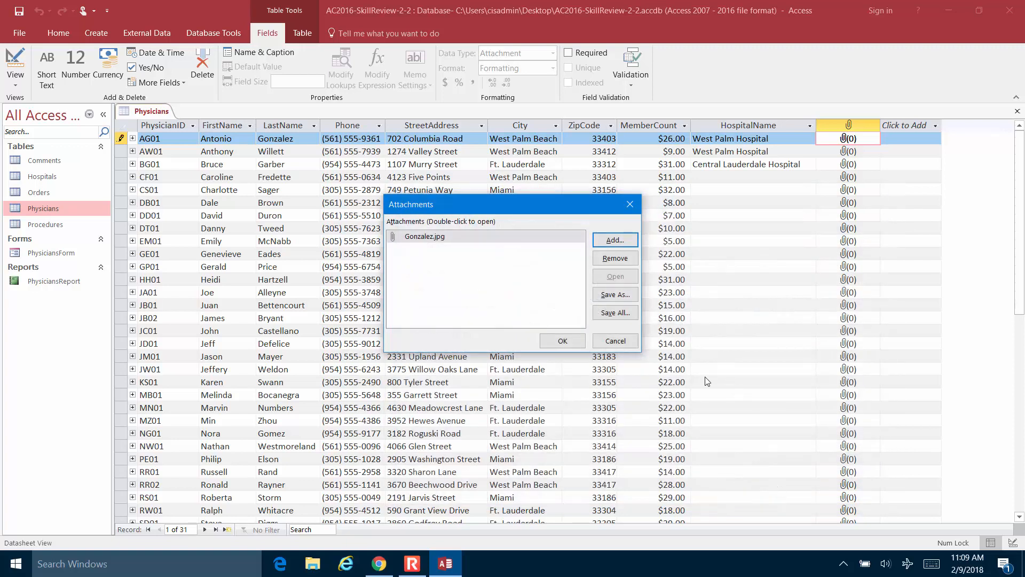
left_click(563, 341)
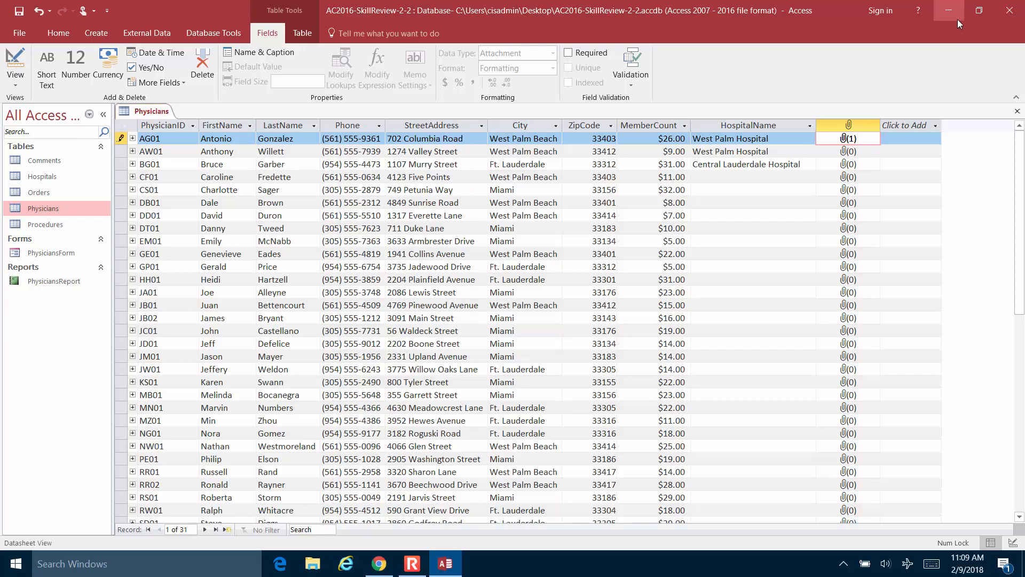
Restore the database window beside the instructions, and close the Physicians table, saving its layout changes
left_click(982, 10)
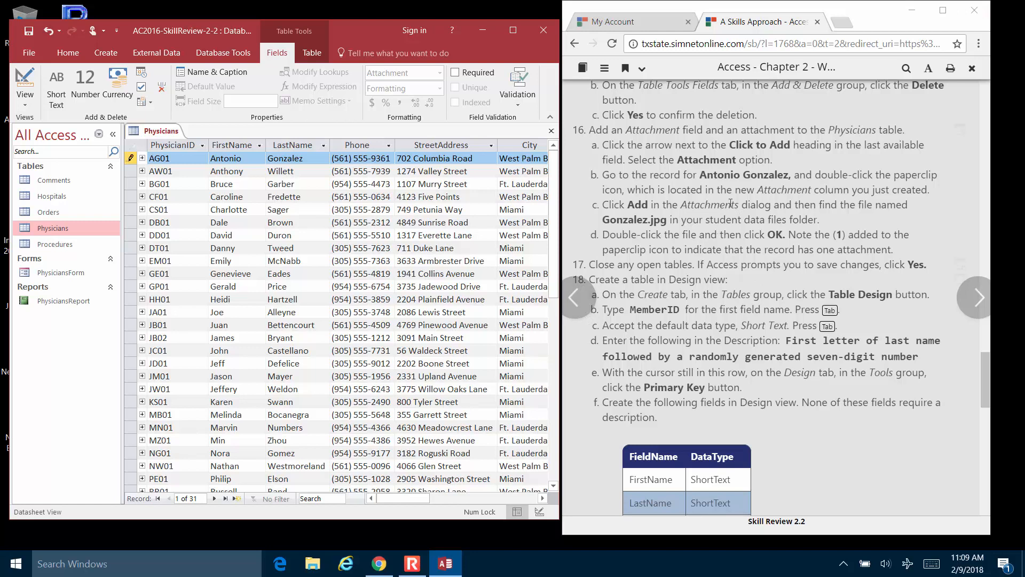
left_click(730, 202)
scroll(733, 201, "down", 3)
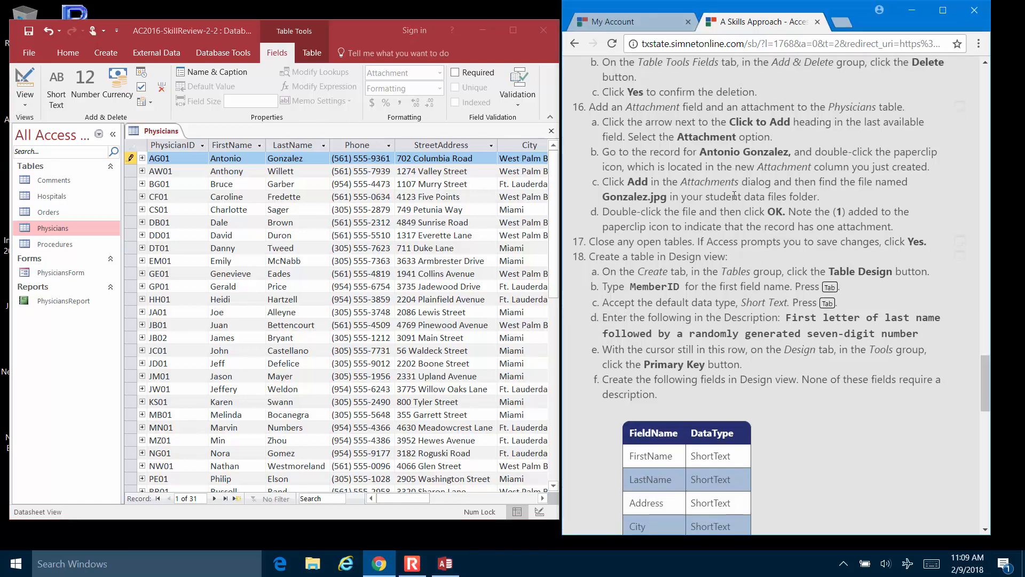
scroll(734, 199, "down", 1)
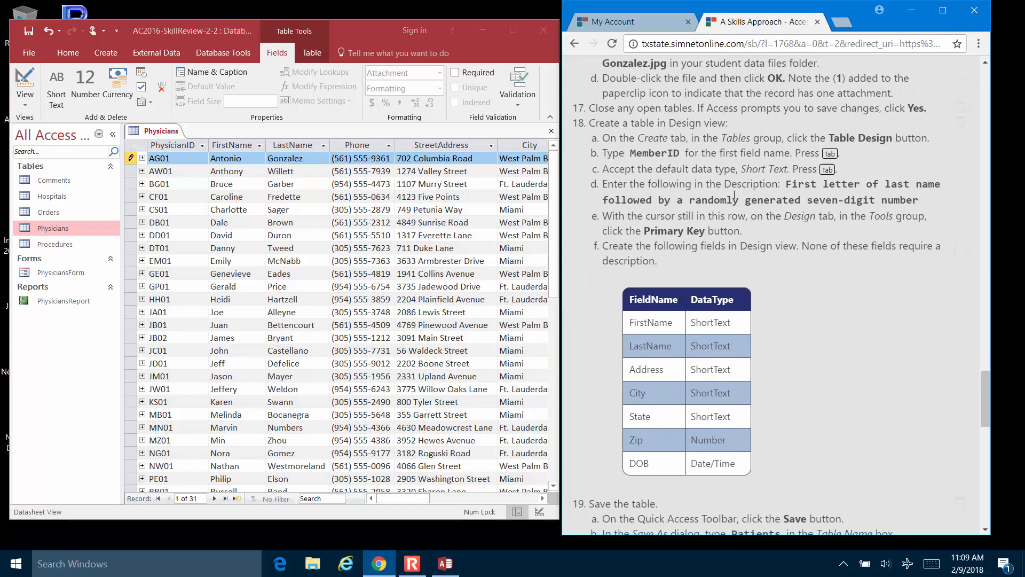
left_click(550, 132)
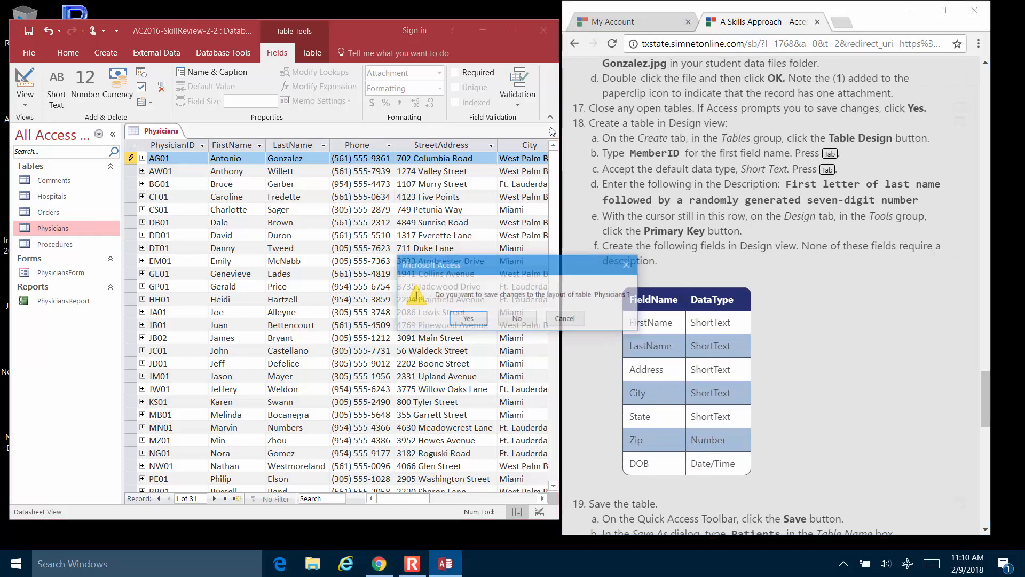
left_click(479, 320)
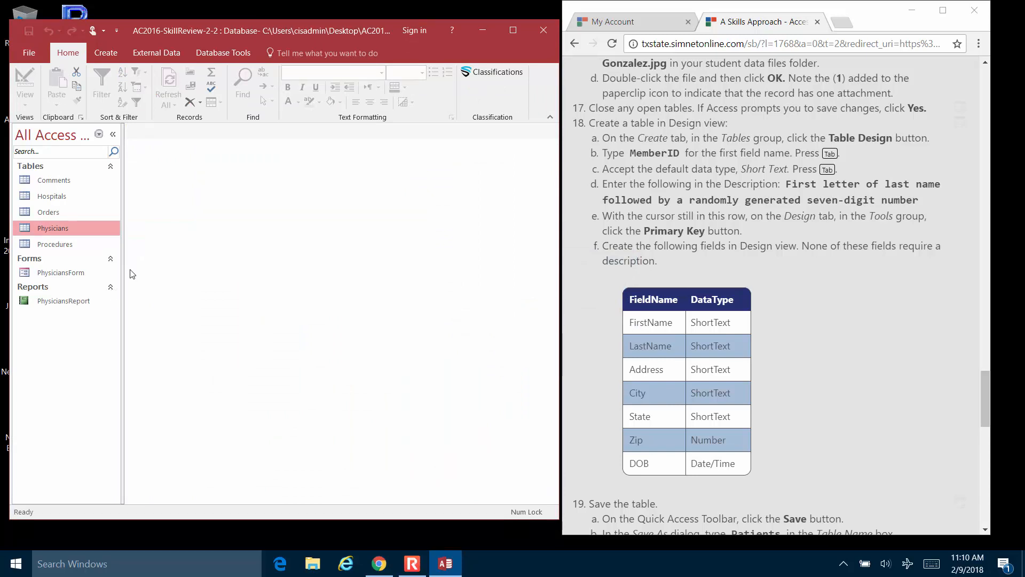
Create a new table in Design view with MemberID as the first field, keeping the Short Text data type
left_click(107, 54)
left_click(96, 85)
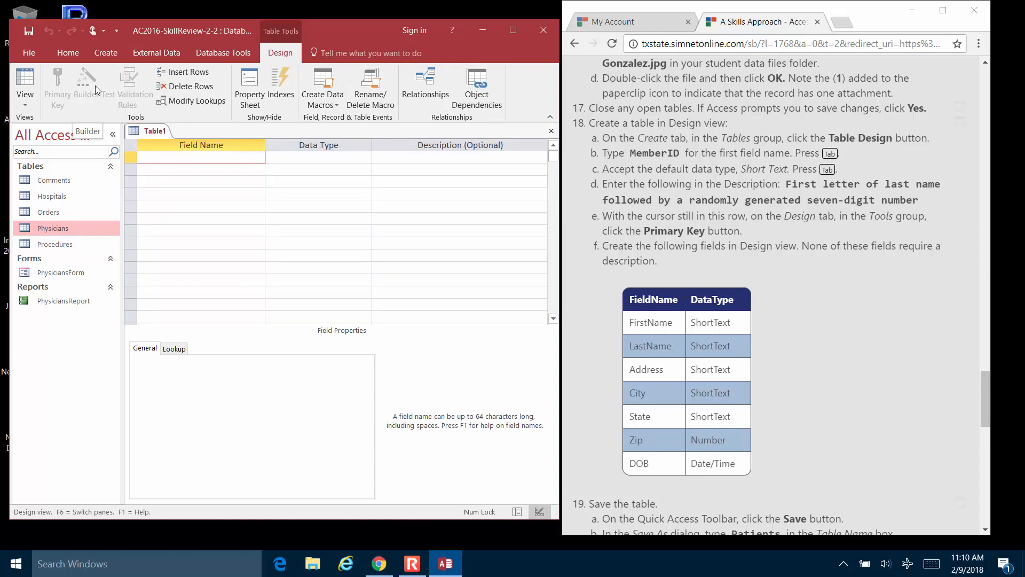
type("MemberID")
key("Tab")
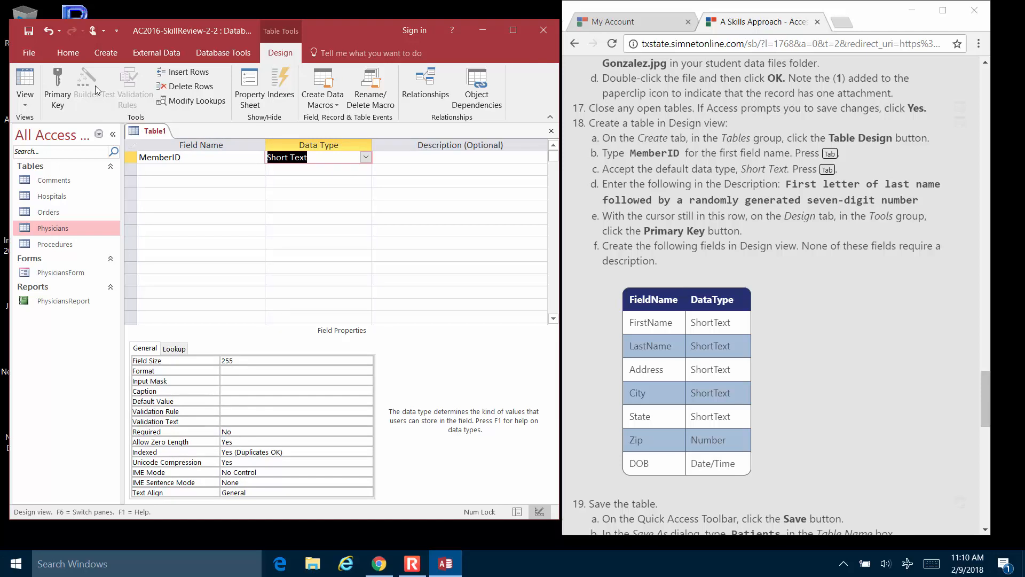
key("Tab")
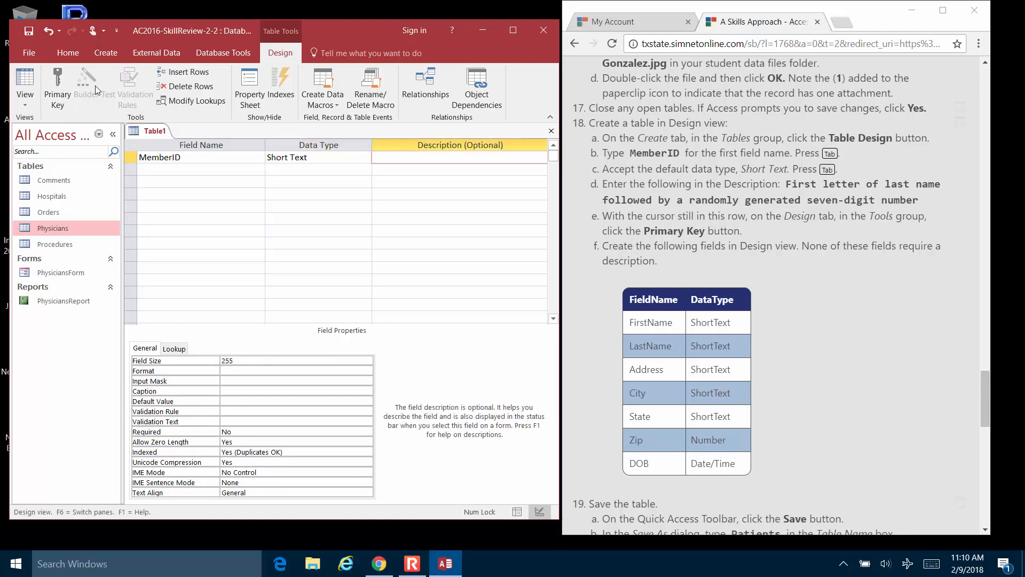
Describe MemberID as "First letter of last name followed by a randomly generated seven-digit number" and make it the primary key
type("First letter ofllast name fo")
type("d")
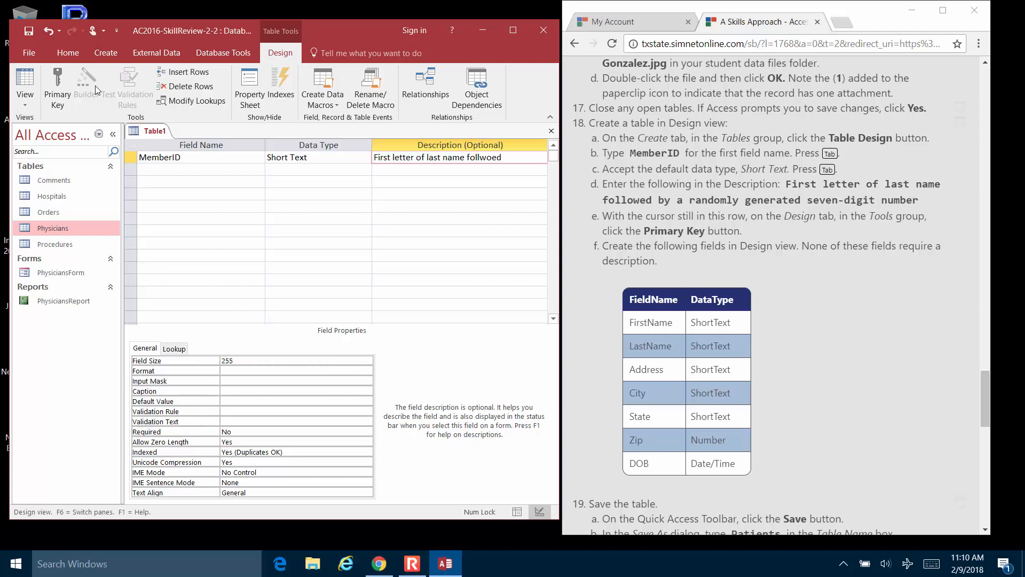
key("BackSpace")
key("BackSpace")
key("BackSpace")
key("BackSpace")
type("owed by a randomly generated ")
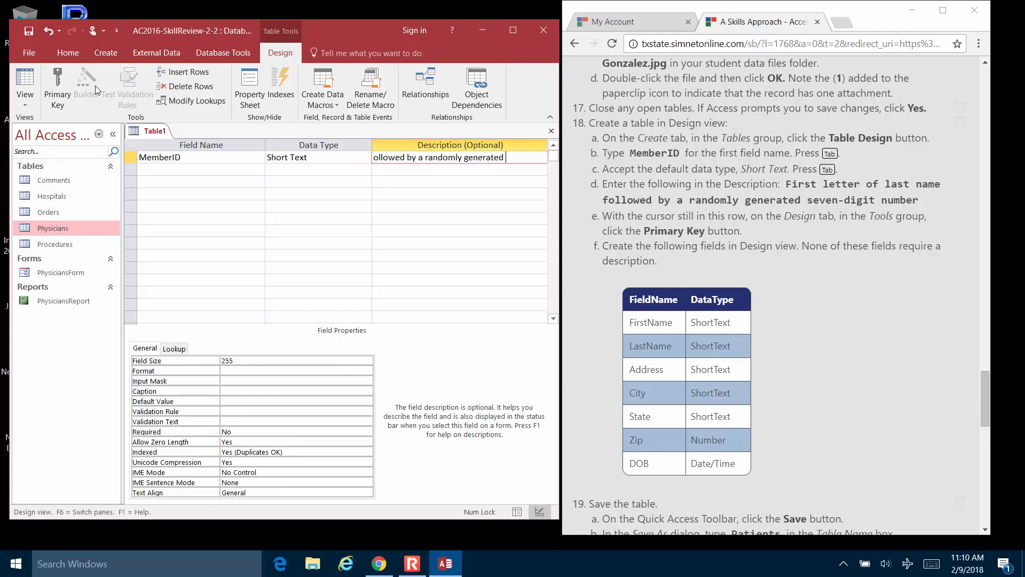
type("seven0")
key("BackSpace")
type("-digit")
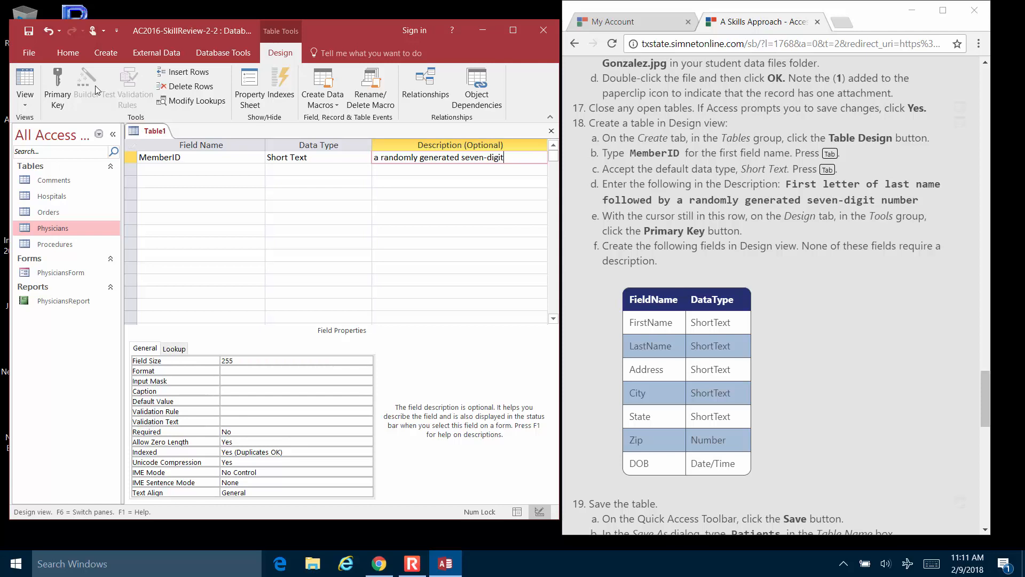
type(" numbe")
type("r")
left_click(56, 80)
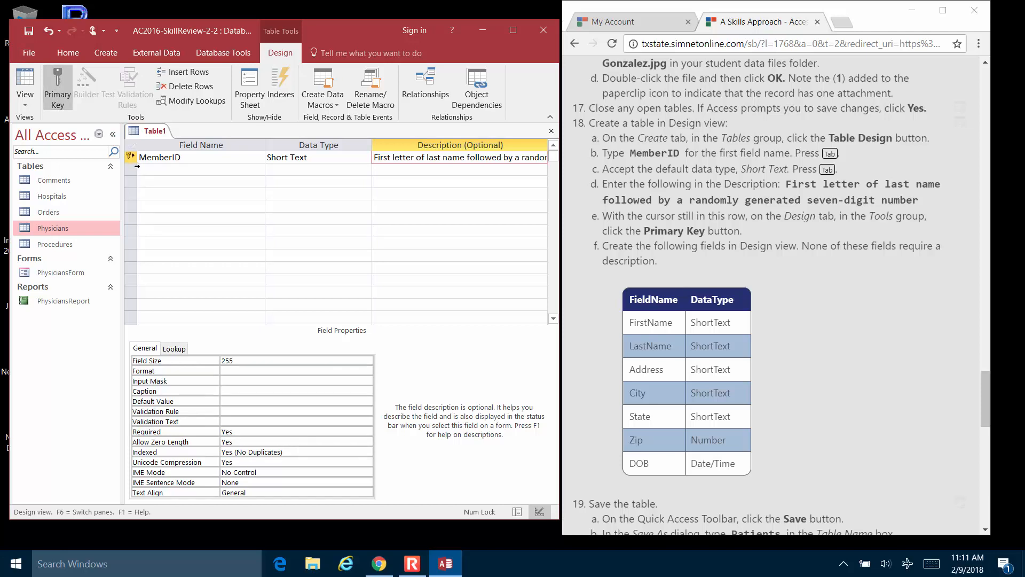
Following the field list in instruction 18f, add a FirstName field with the Short Text data type below MemberID
left_click(765, 154)
scroll(775, 151, "down", 4)
scroll(775, 150, "up", 2)
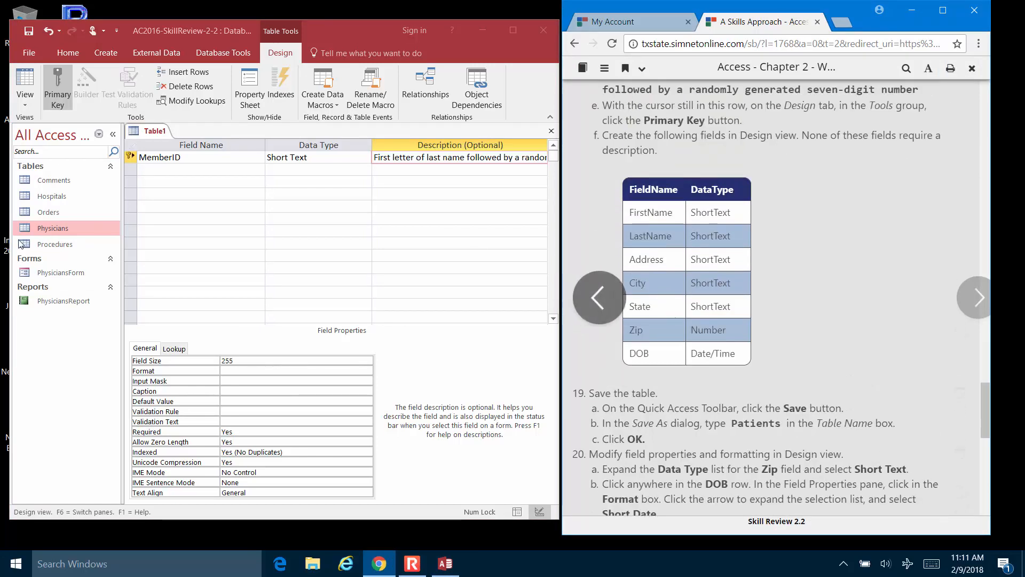
left_click(225, 172)
left_click(225, 172)
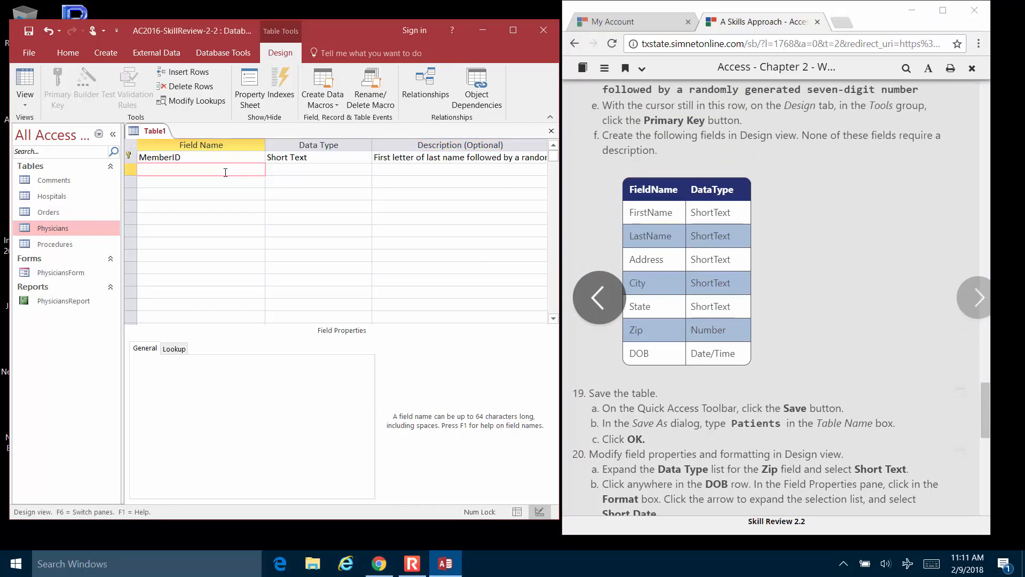
type("FirstName")
key("Tab")
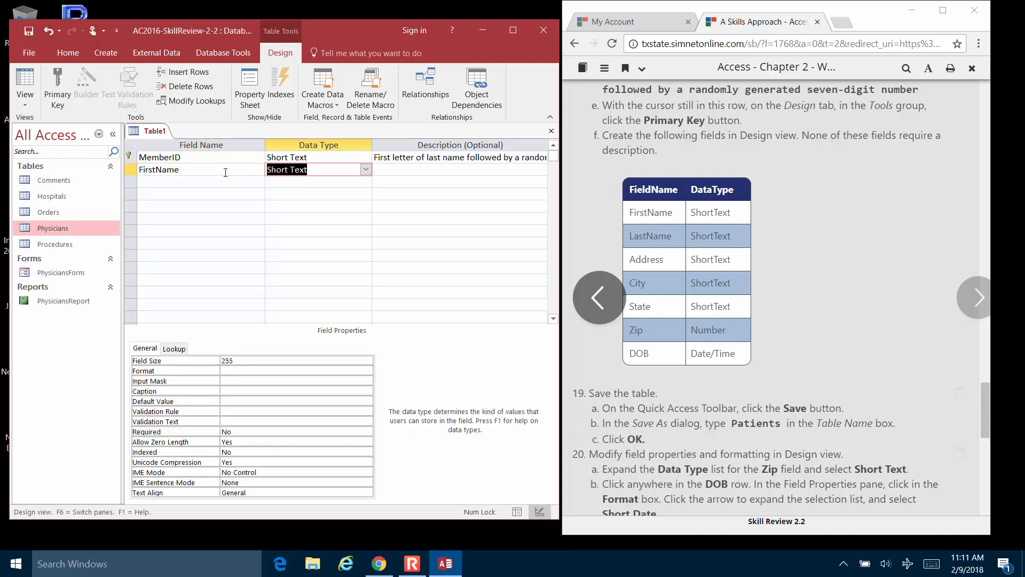
key("Tab")
key("Tab")
Add the LastName and Address fields below FirstName, both with the Short Text data type and no description
type("LastName")
key("Tab")
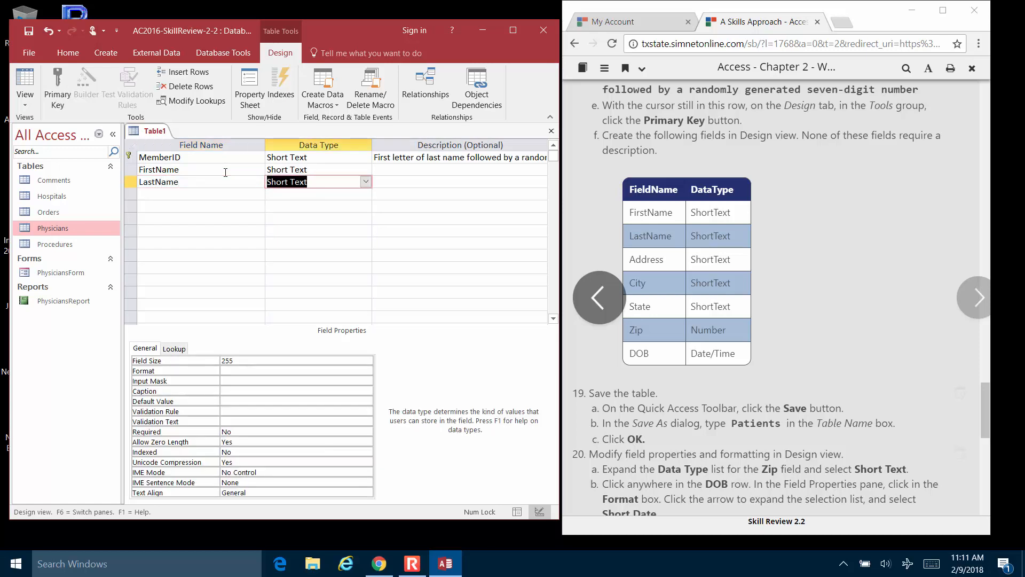
key("Tab")
key("Tab")
type("Address")
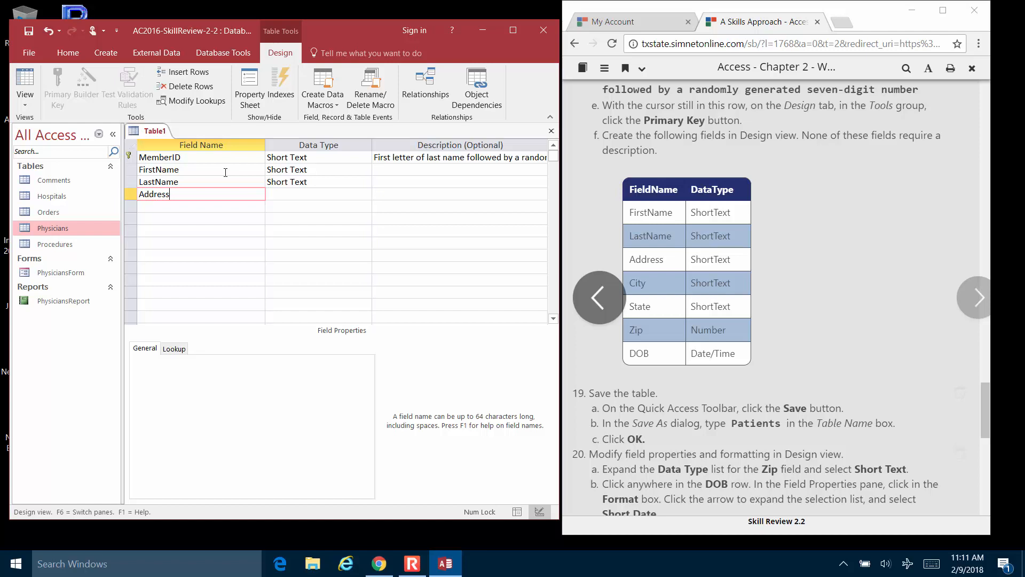
key("Tab")
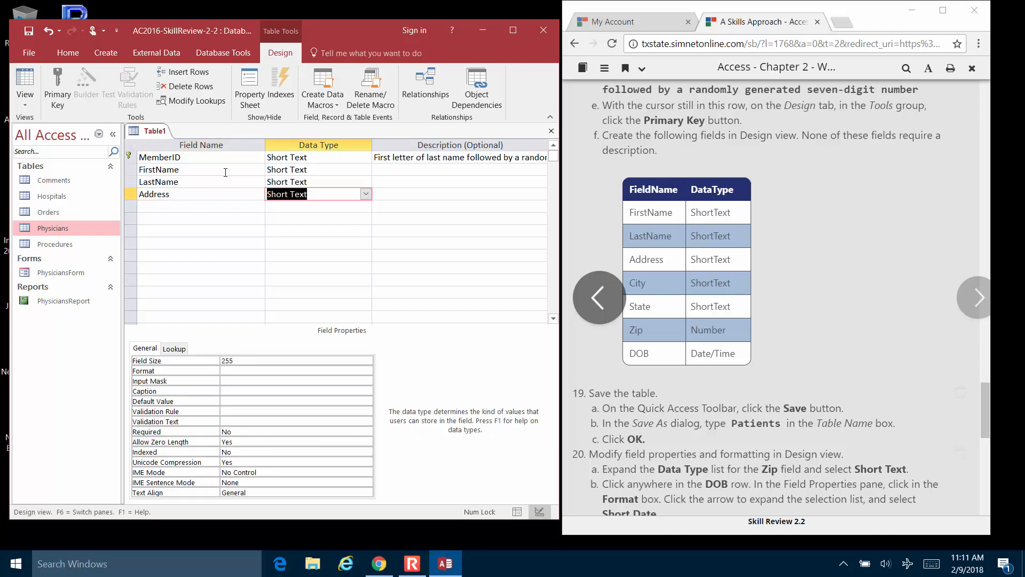
key("Tab")
key("Tab")
Add the City and State fields below Address, both with the Short Text data type and no description
type("City")
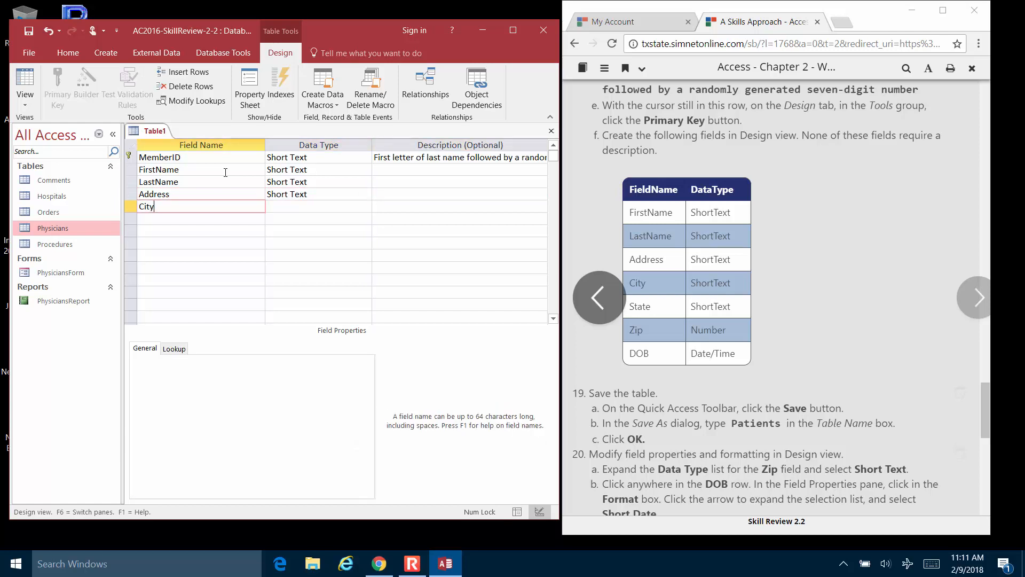
key("Tab")
key("Tab")
key("Tab")
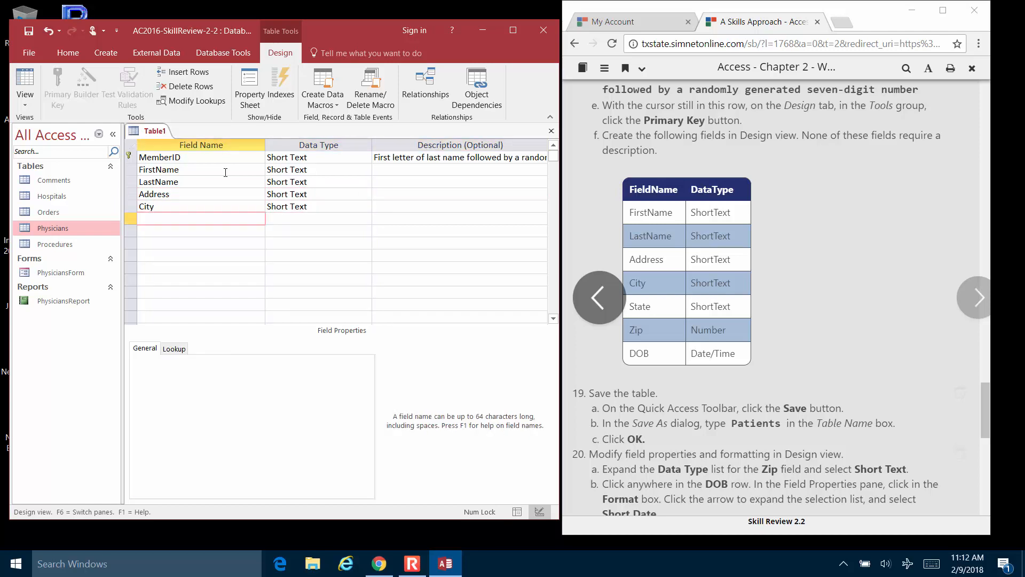
type("State")
key("Tab")
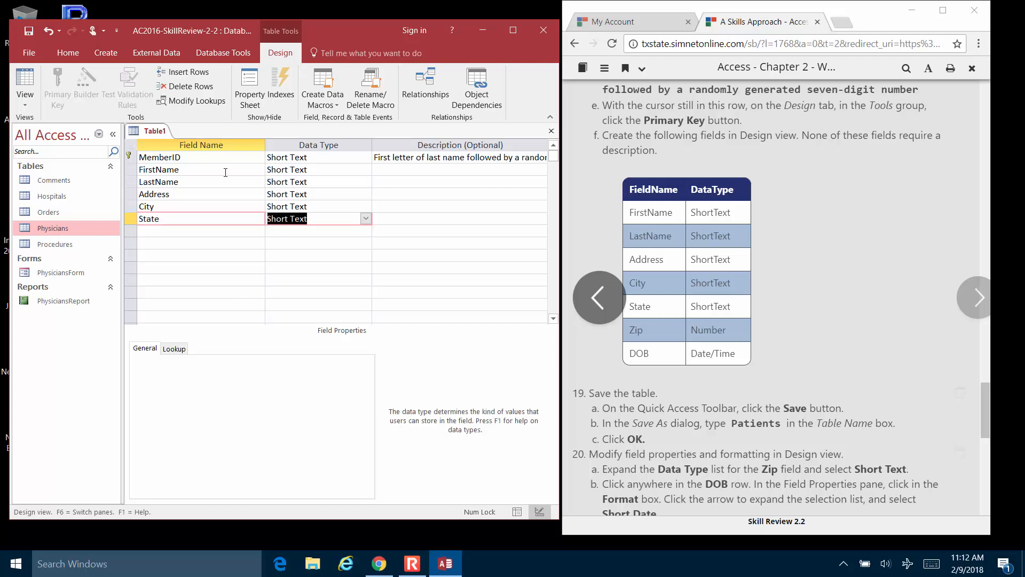
key("Tab")
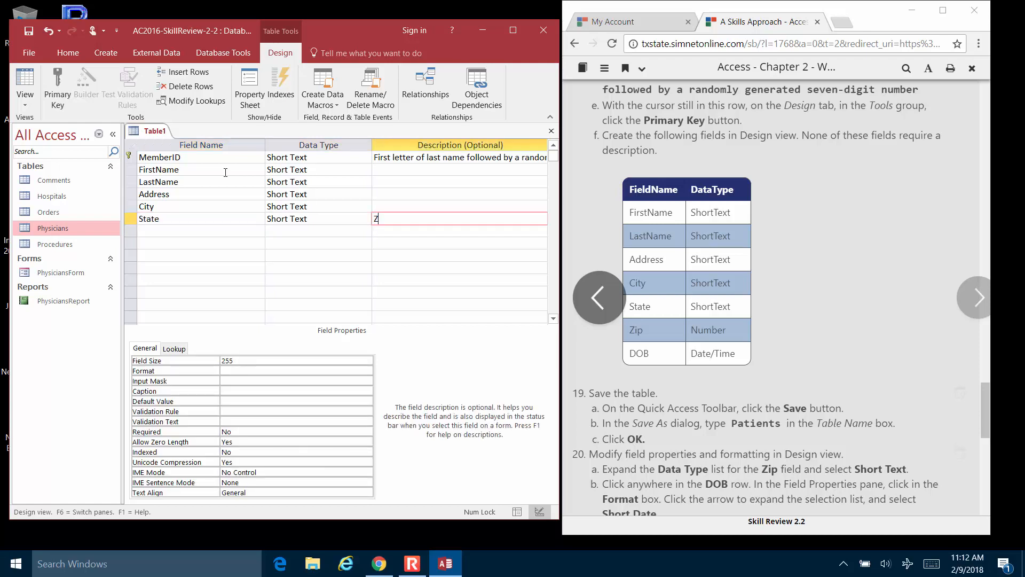
key("Tab")
Add a Zip field with the Number data type and a DOB field with the Date/Time data type below State
type("Zip")
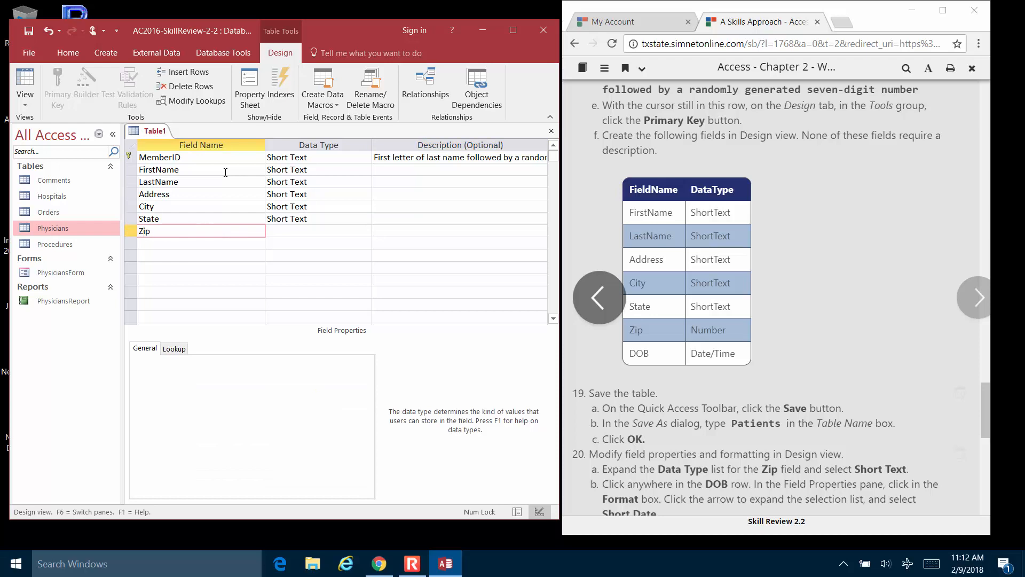
key("Tab")
type("n")
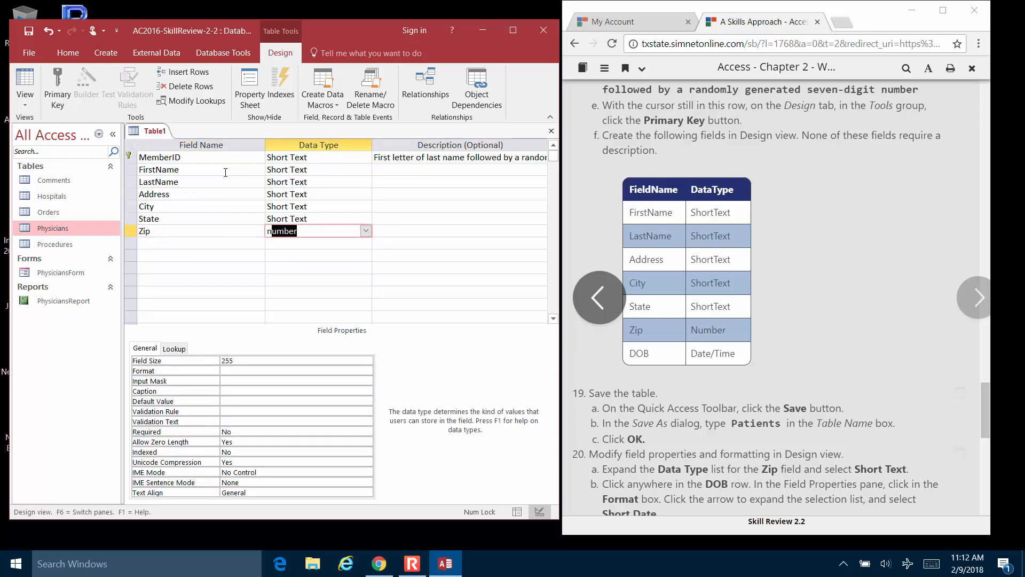
key("Tab")
key("Tab")
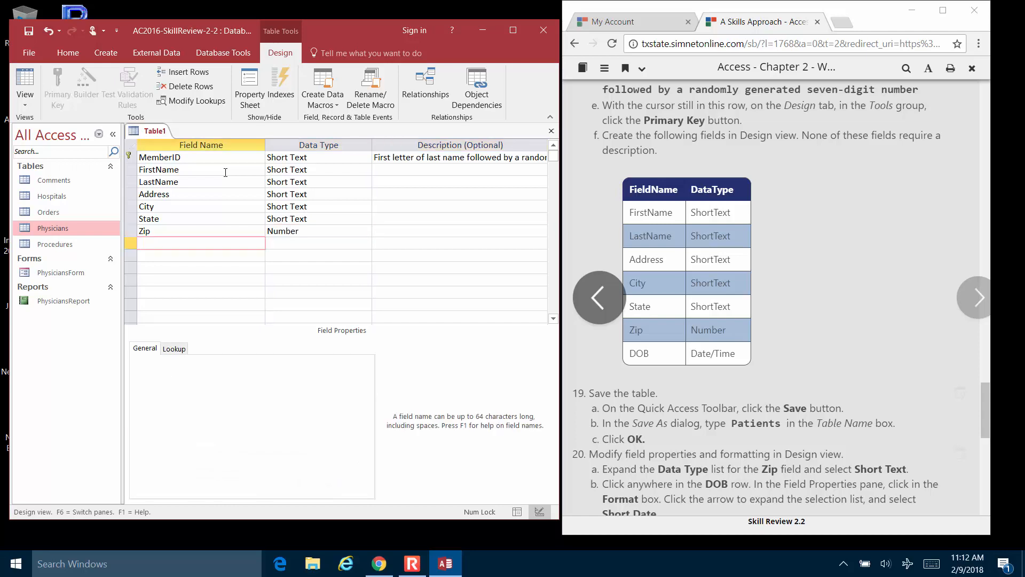
type("DOB")
key("Tab")
type("d")
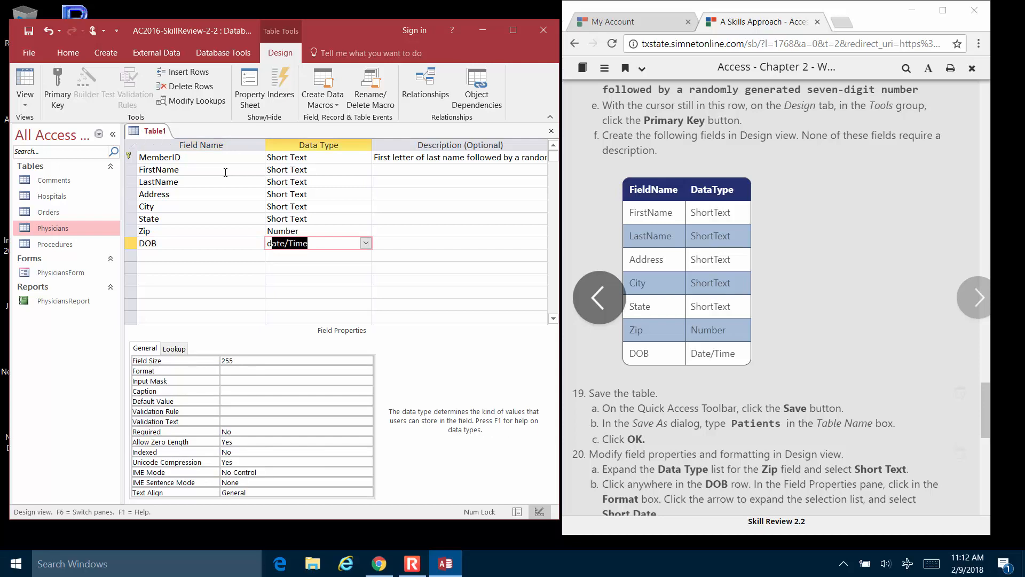
key("Tab")
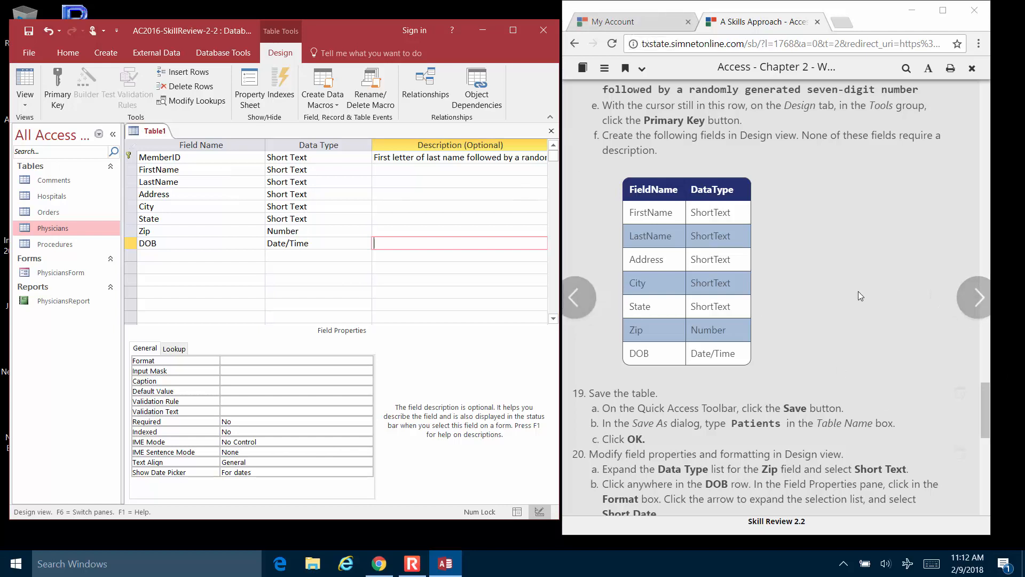
Save the new table as Patients
left_click(842, 304)
scroll(841, 303, "down", 5)
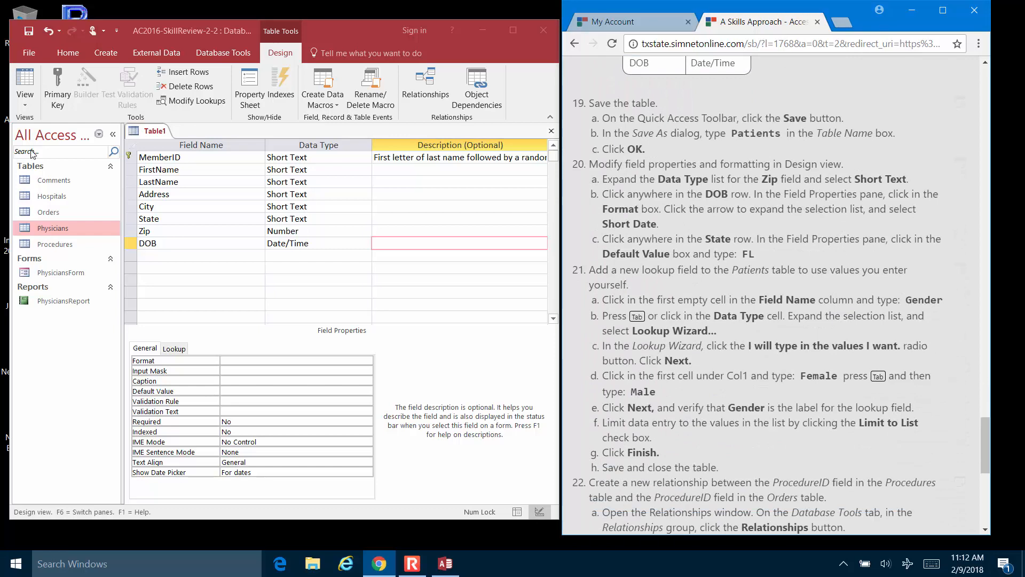
left_click(150, 135)
key("ctrl+s")
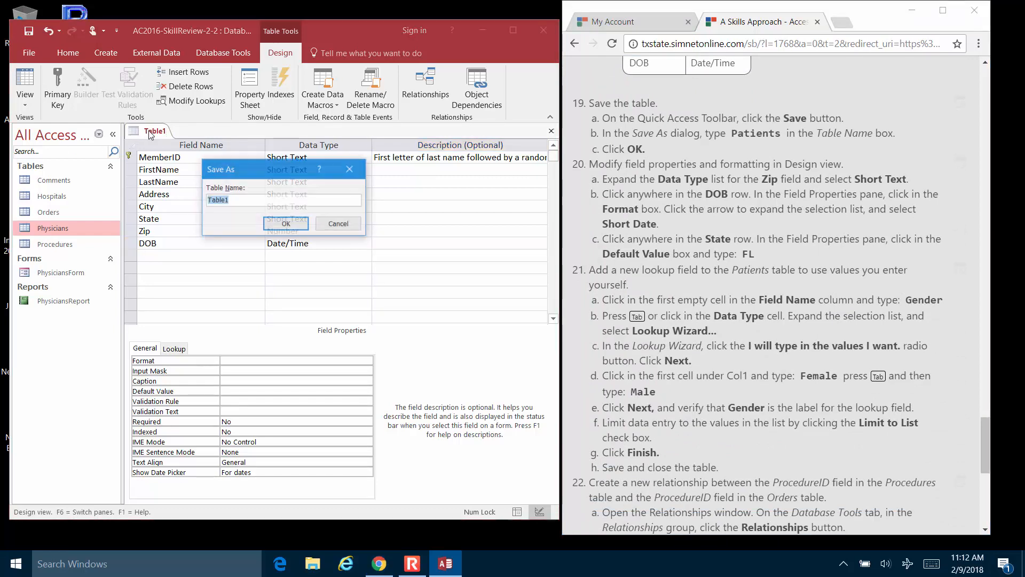
type("Patients")
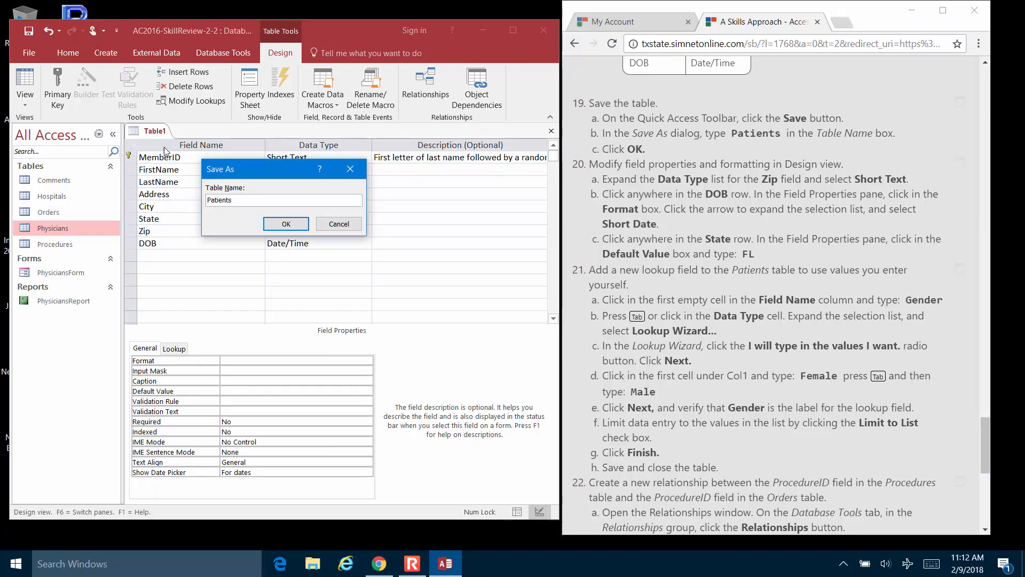
left_click(305, 224)
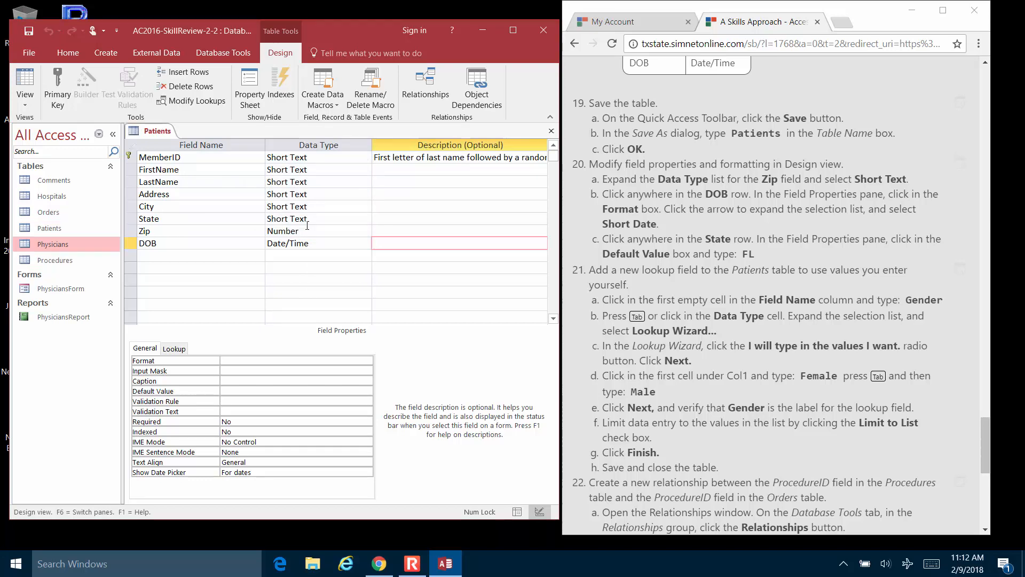
Following instruction 20a, change the data type of the Zip field to Short Text
scroll(642, 167, "down", 1)
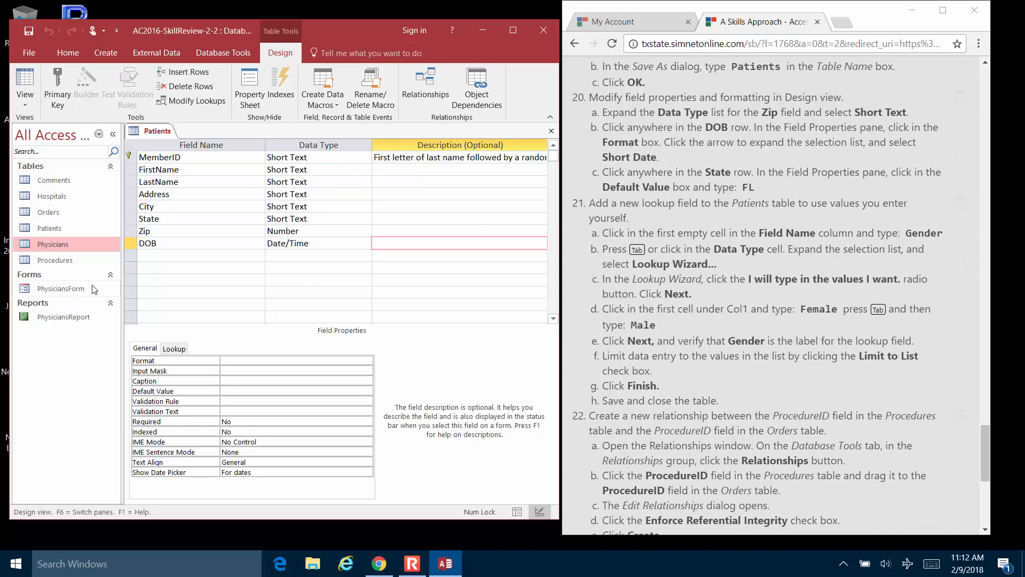
left_click(155, 231)
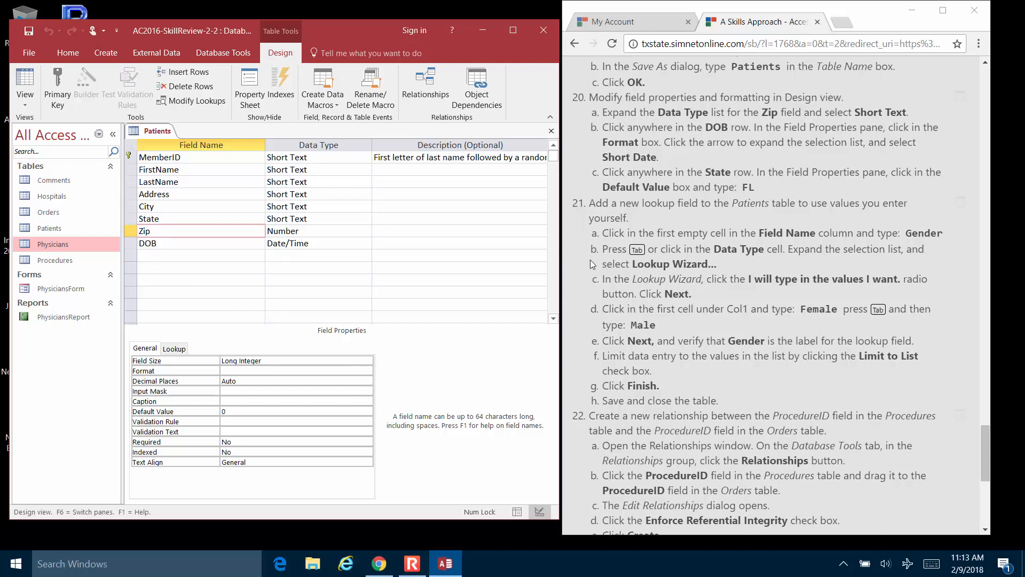
left_click(697, 275)
scroll(699, 275, "up", 4)
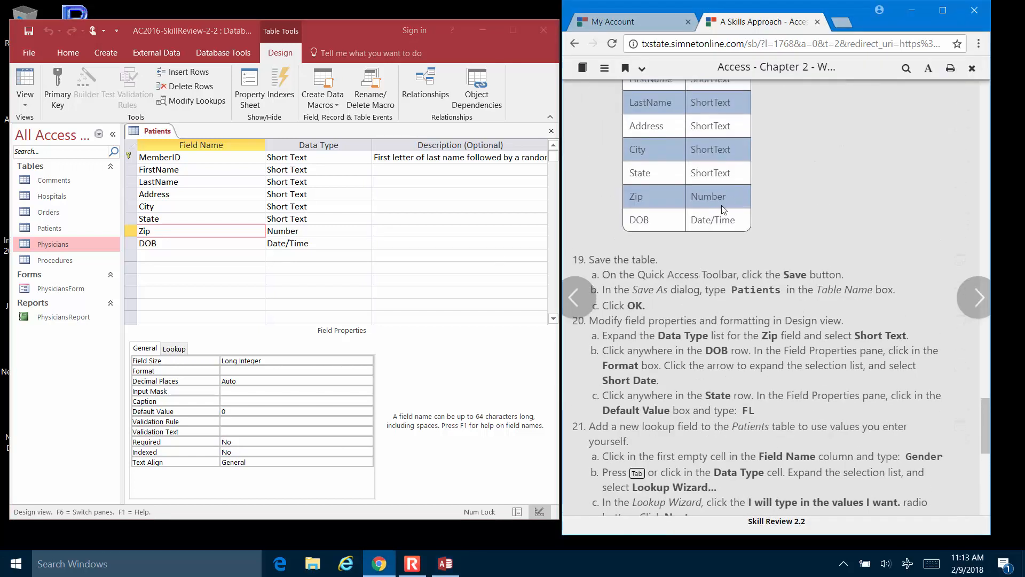
scroll(700, 326, "down", 4)
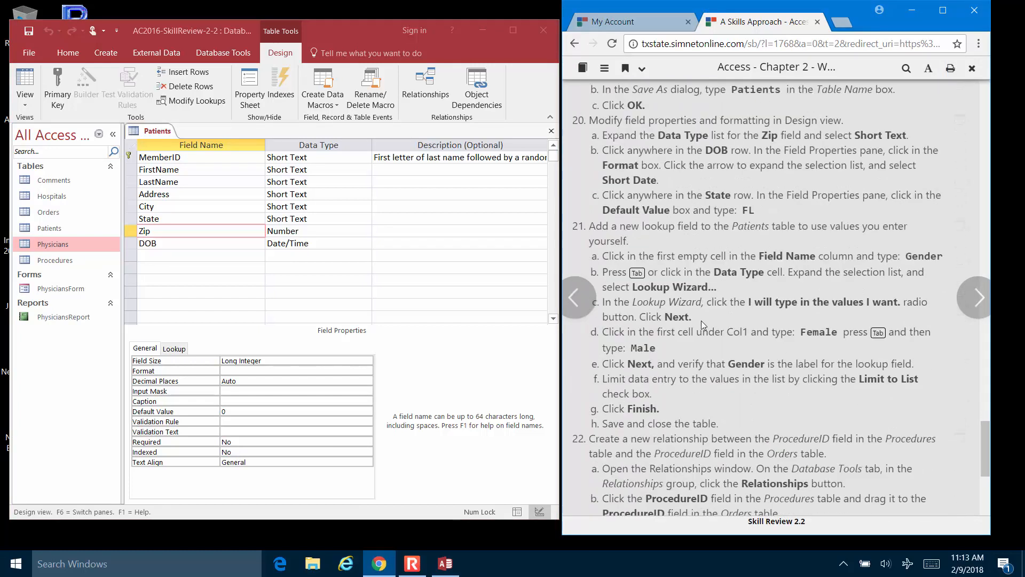
left_click(314, 228)
left_click(366, 231)
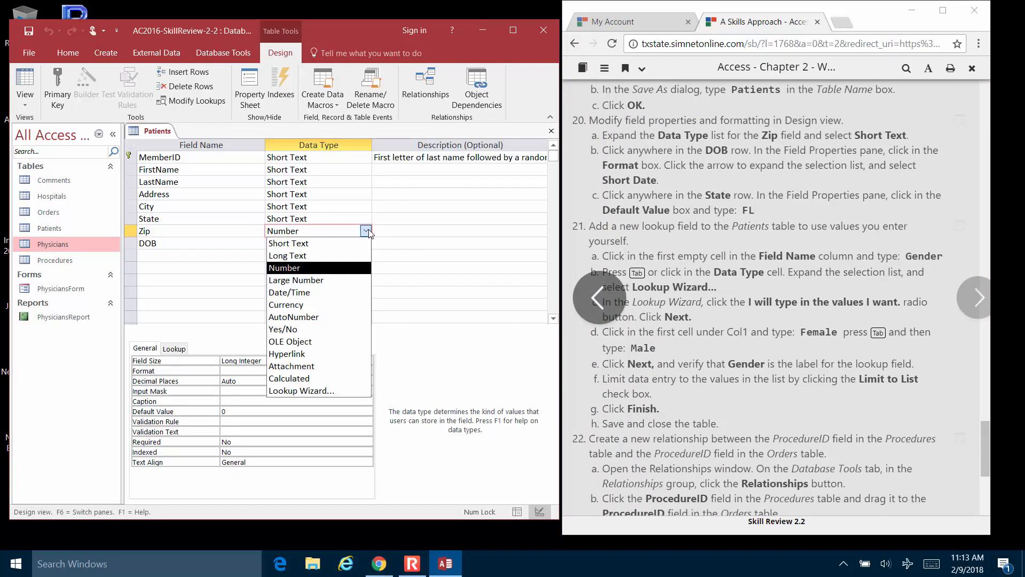
left_click(354, 244)
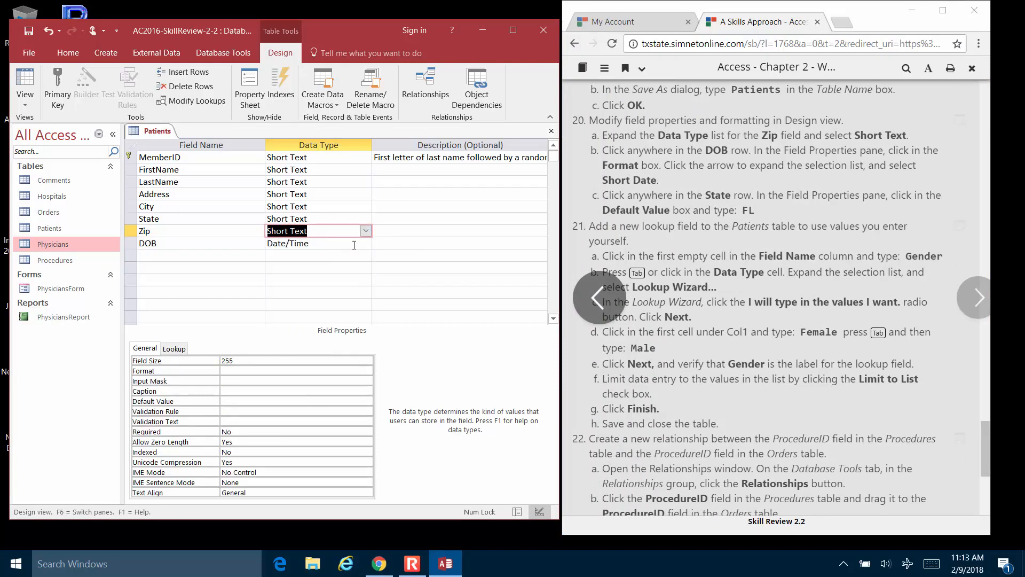
Set the Format property of the DOB field to Short Date
left_click(174, 242)
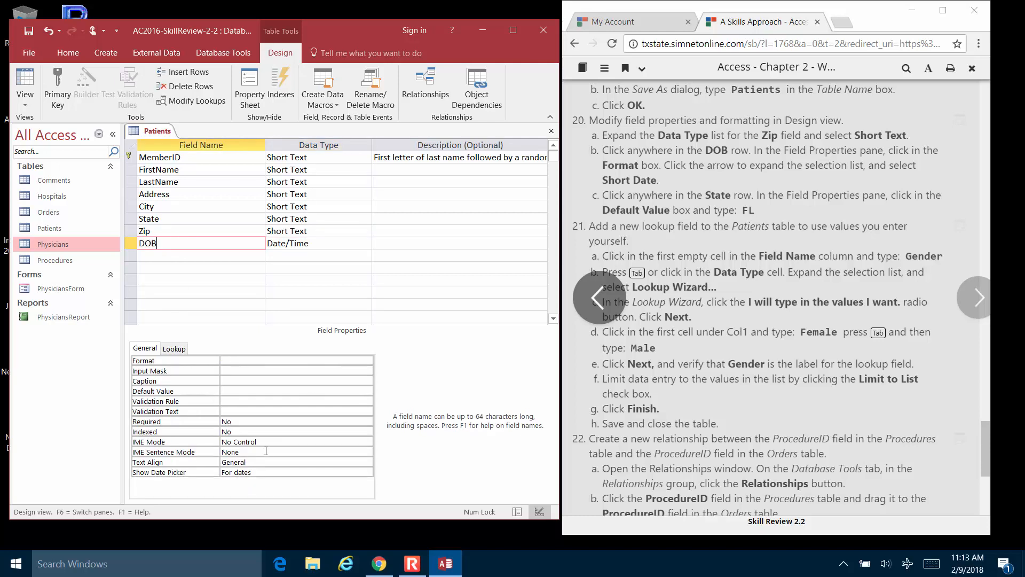
key("F6")
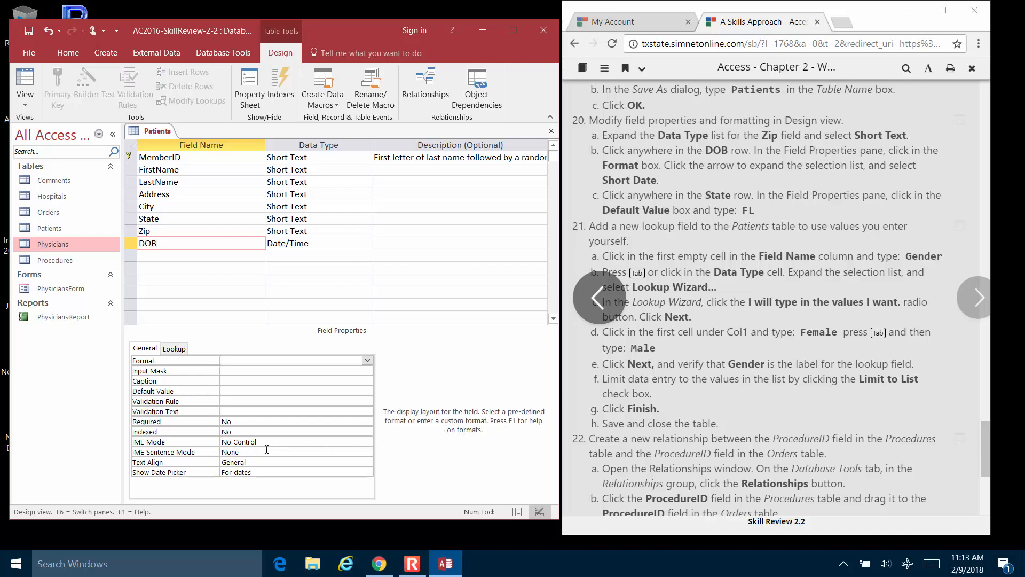
left_click(368, 361)
left_click(319, 400)
key("F6")
Set the Default Value property of the State field to FL
left_click(252, 213)
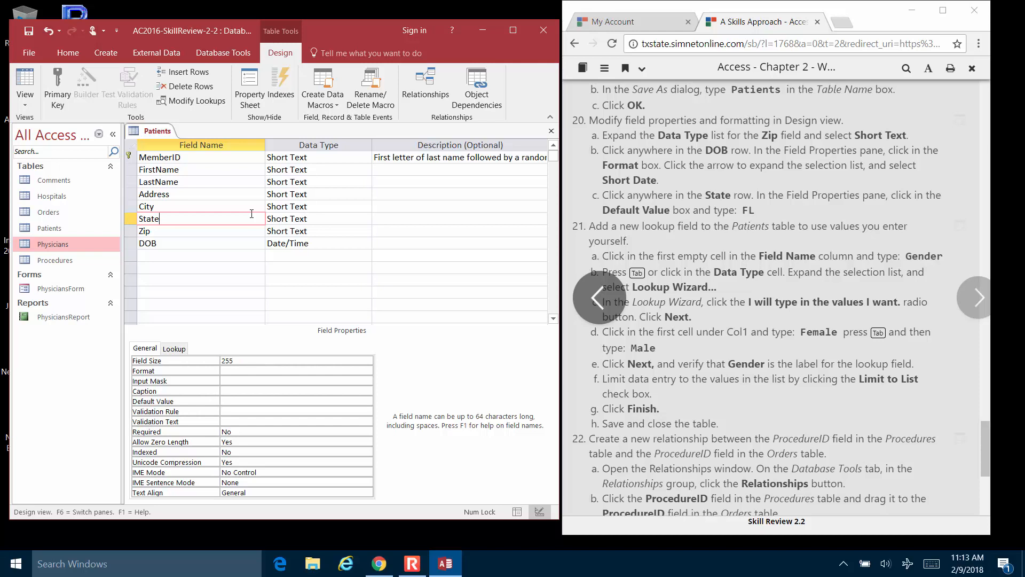
key("F6")
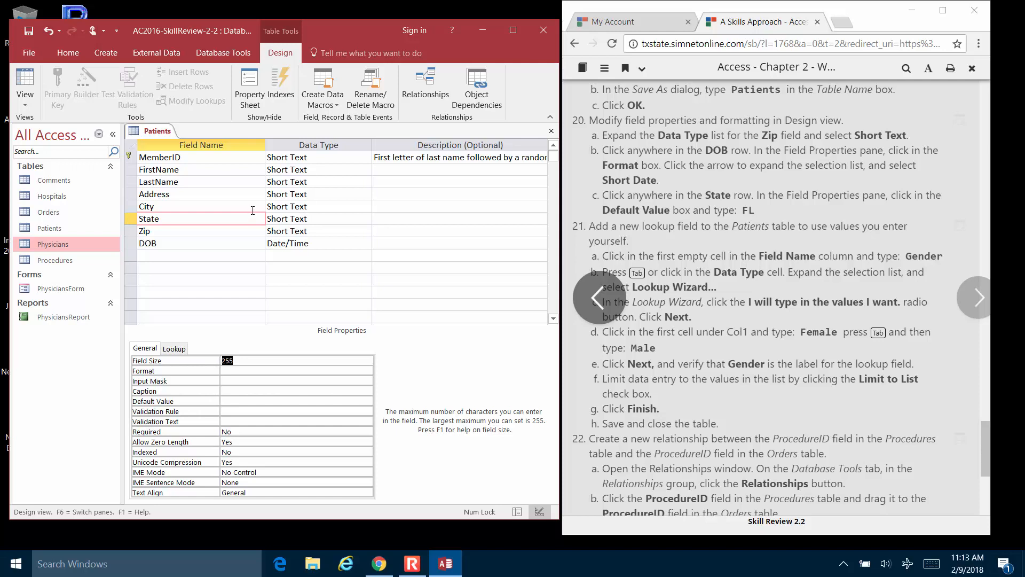
key("Down")
key("Down")
key("Down")
key("Down")
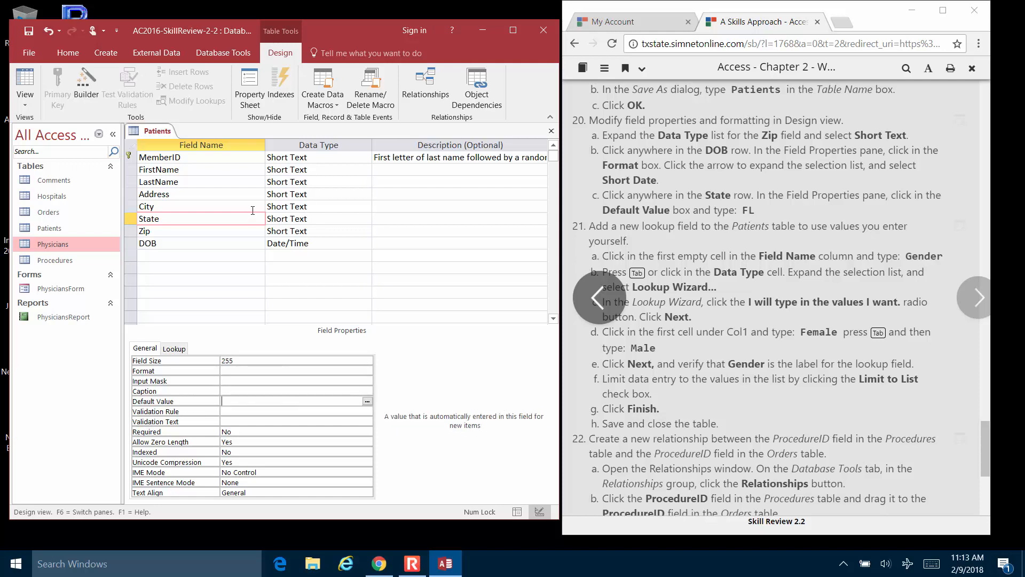
key("Caps_Lock")
type("FL")
Following instruction 21, add a field named Gender in the first empty row below DOB
left_click(715, 226)
scroll(718, 225, "down", 3)
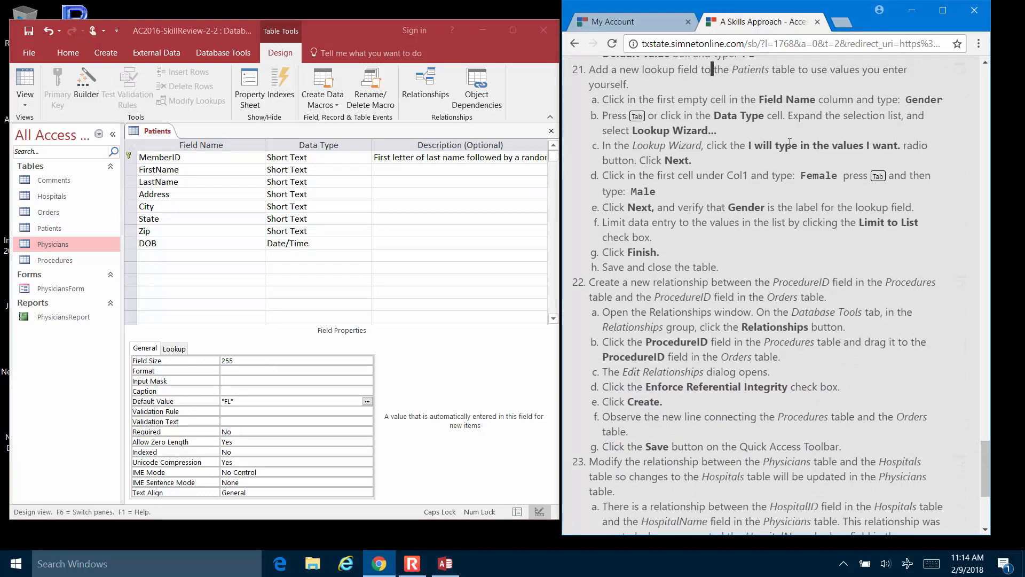
left_click(154, 258)
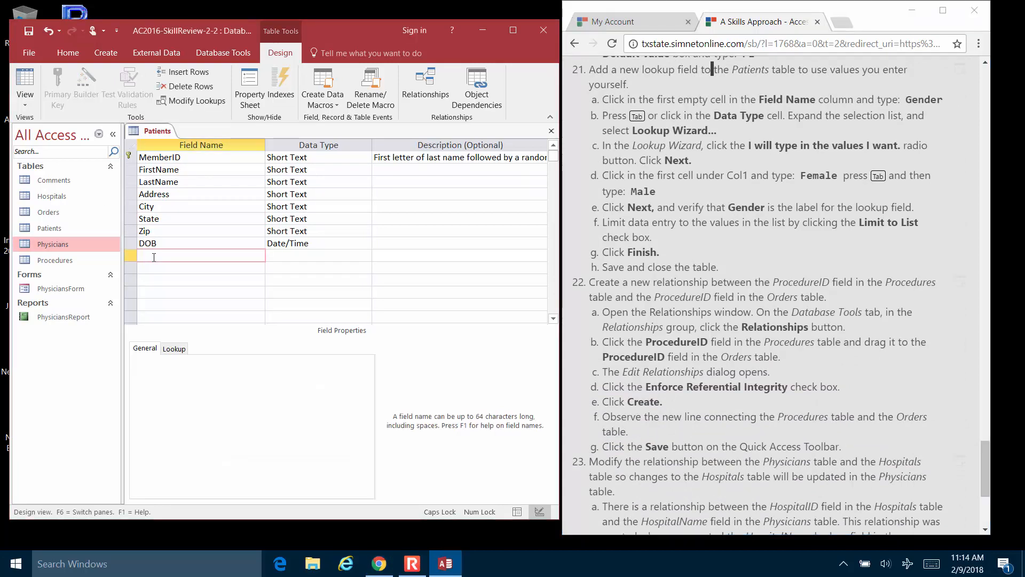
type("gENDE")
key("BackSpace")
key("BackSpace")
key("BackSpace")
key("BackSpace")
key("BackSpace")
key("Caps_Lock")
type("Gender")
key("Tab")
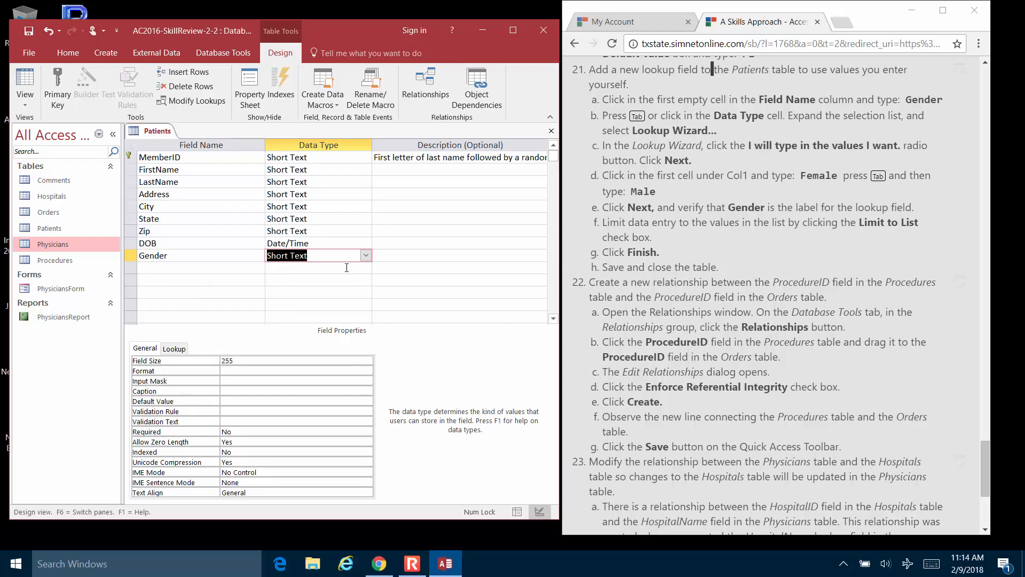
Start the Lookup Wizard for the Gender field with self-typed values and enter Male and Female in Col1
left_click(366, 256)
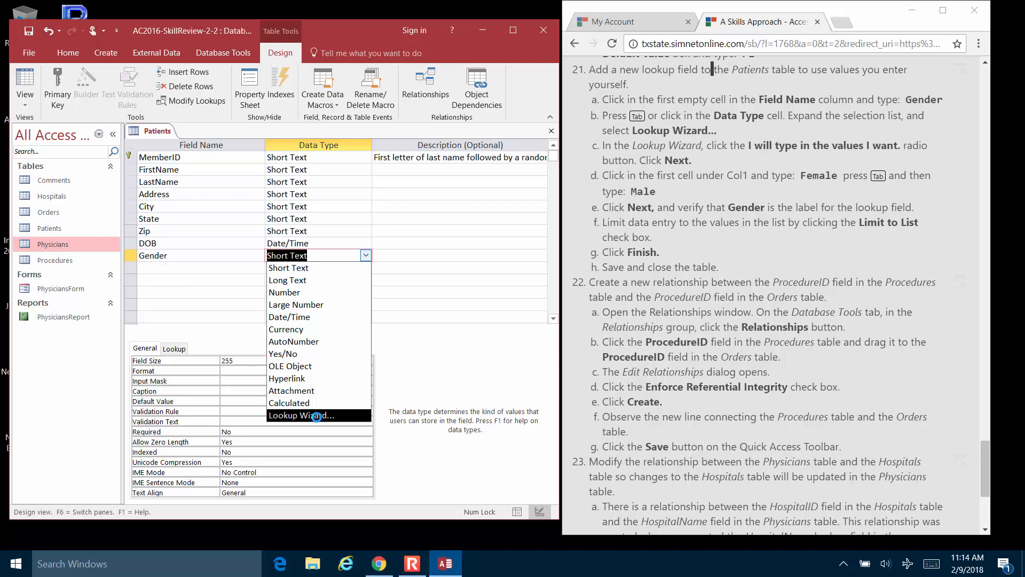
left_click(318, 416)
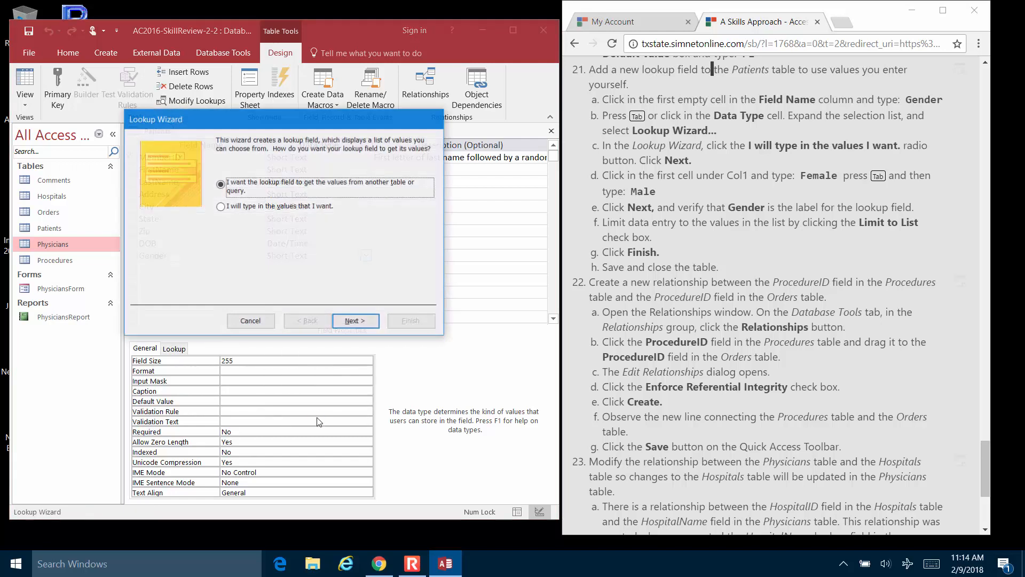
left_click(247, 210)
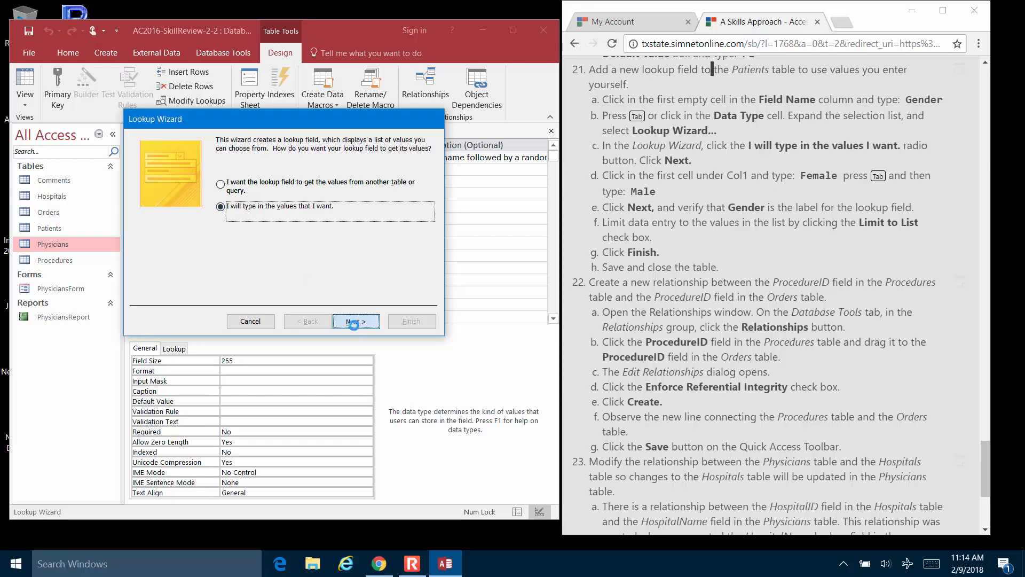
left_click(355, 322)
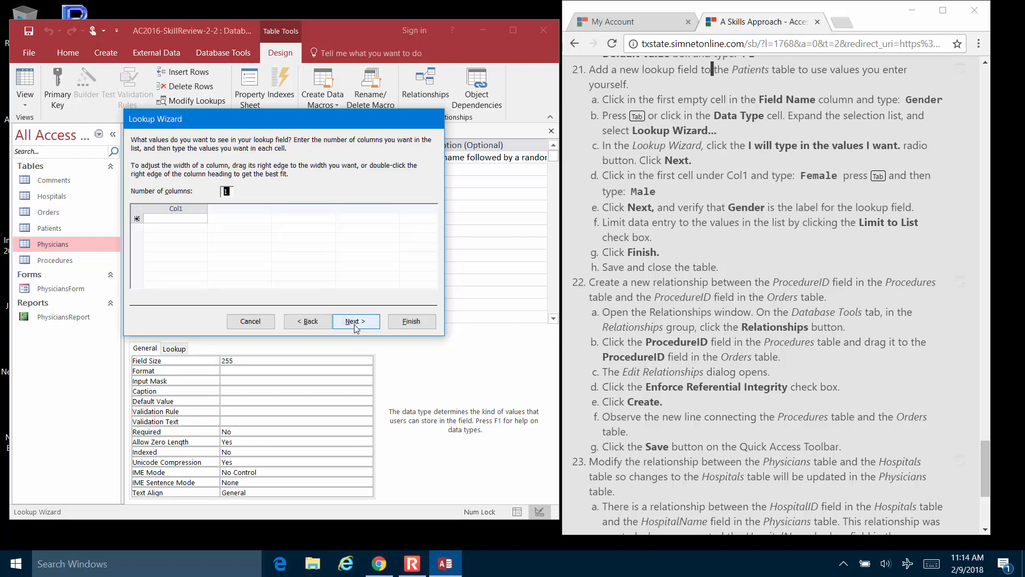
left_click(171, 218)
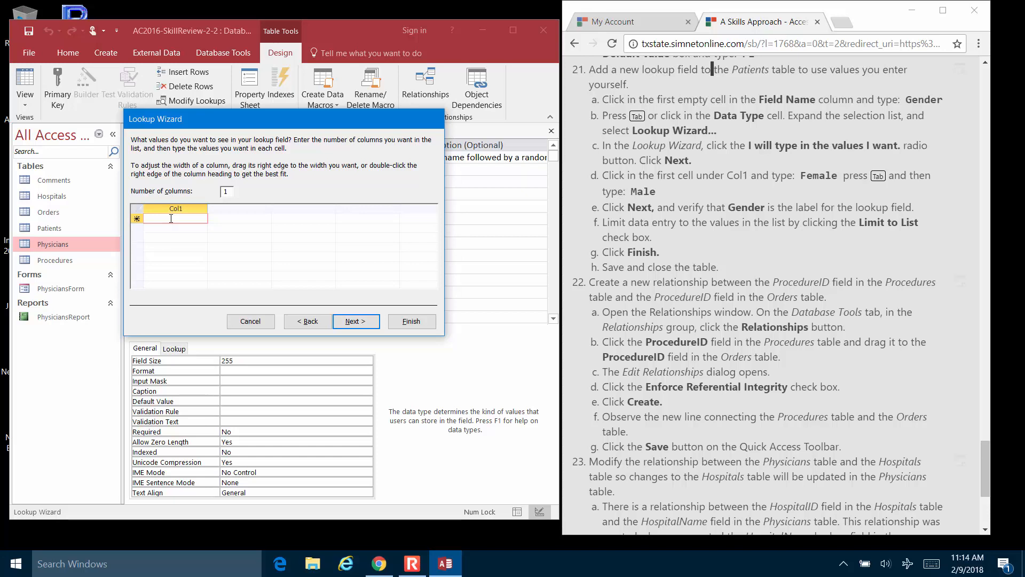
type("Male")
key("Tab")
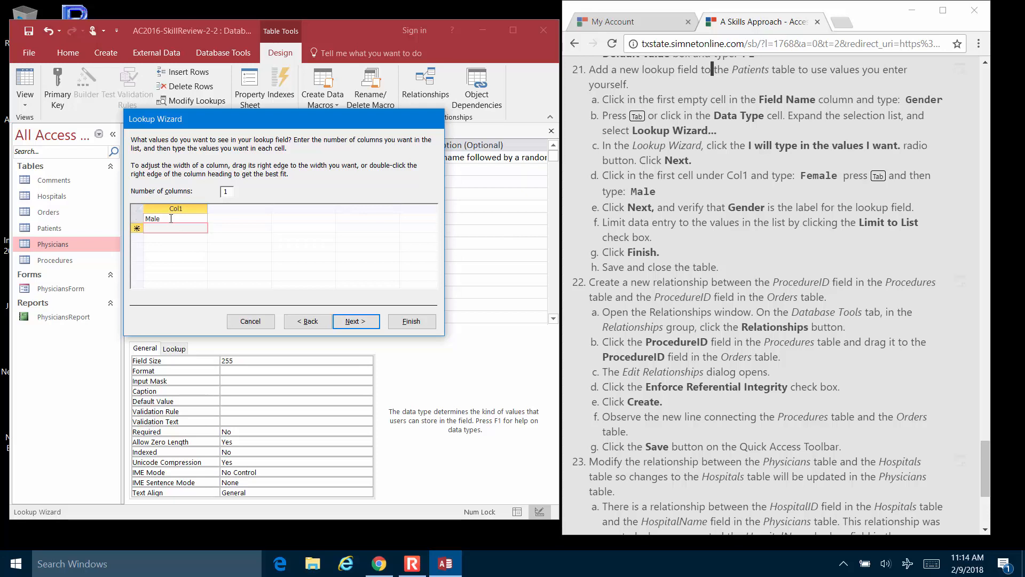
type("Female")
left_click(353, 322)
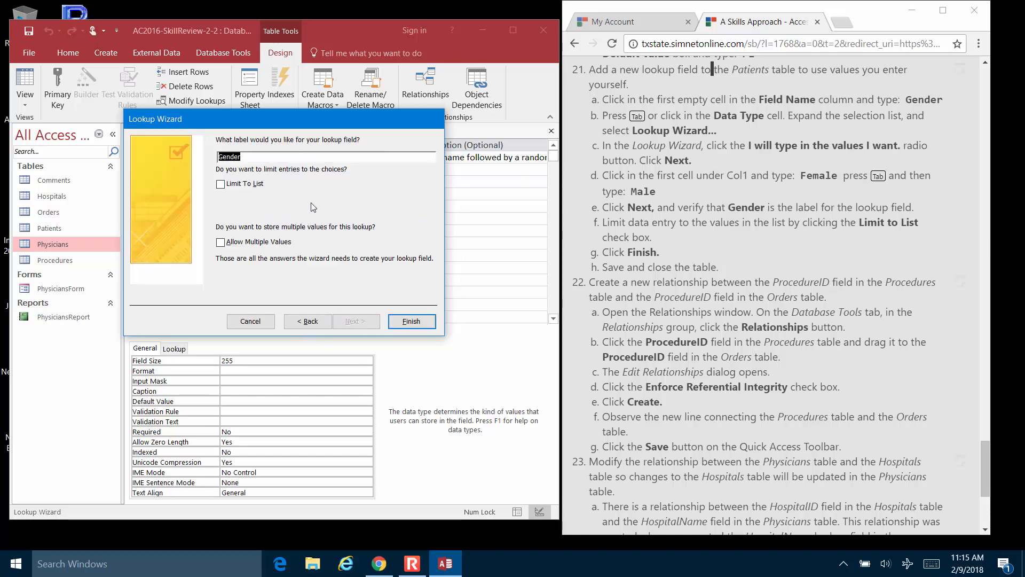
Finish the Gender lookup with Limit To List enabled, and close the Patients table with its design changes saved
left_click(225, 188)
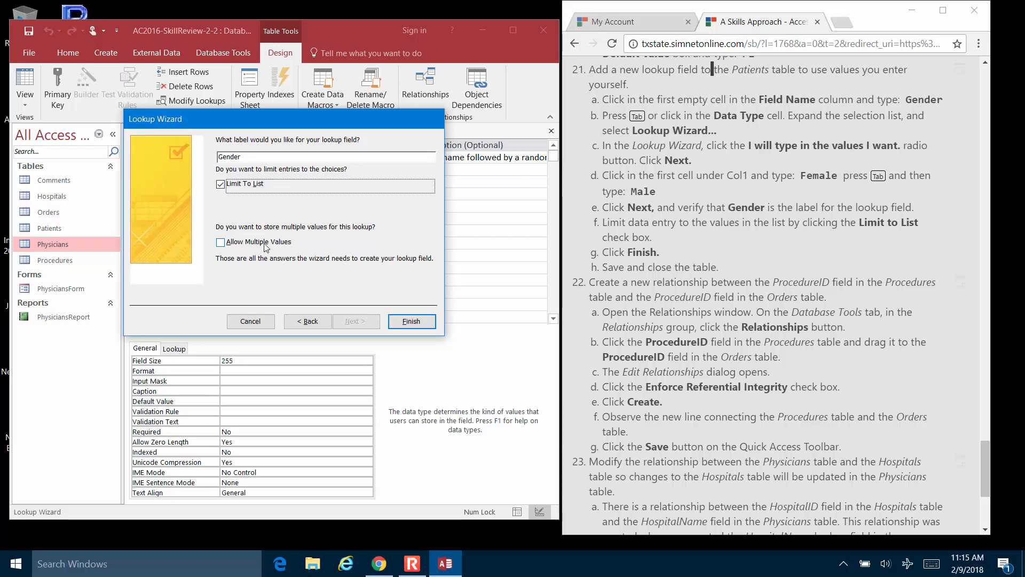
left_click(416, 323)
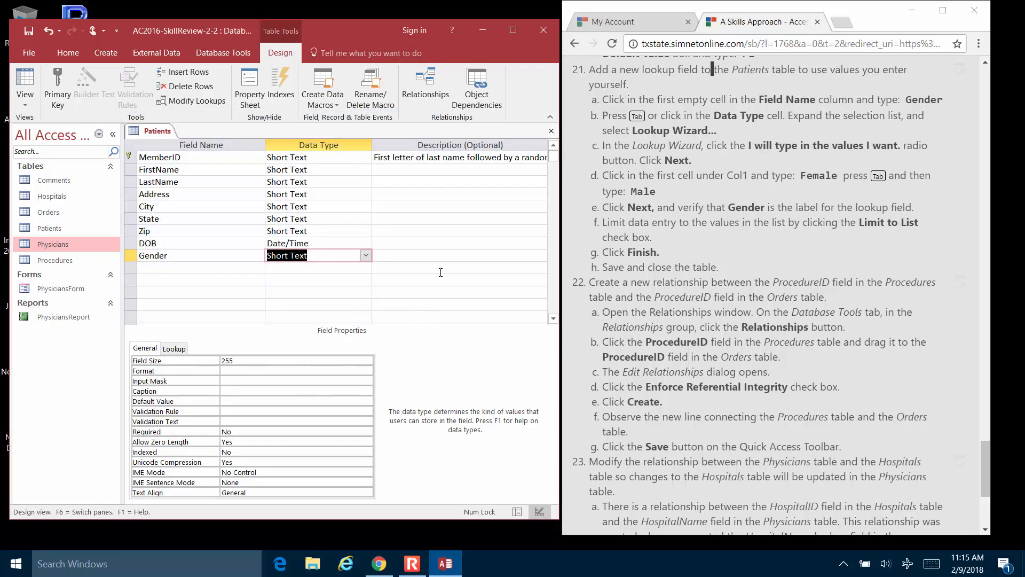
left_click(551, 130)
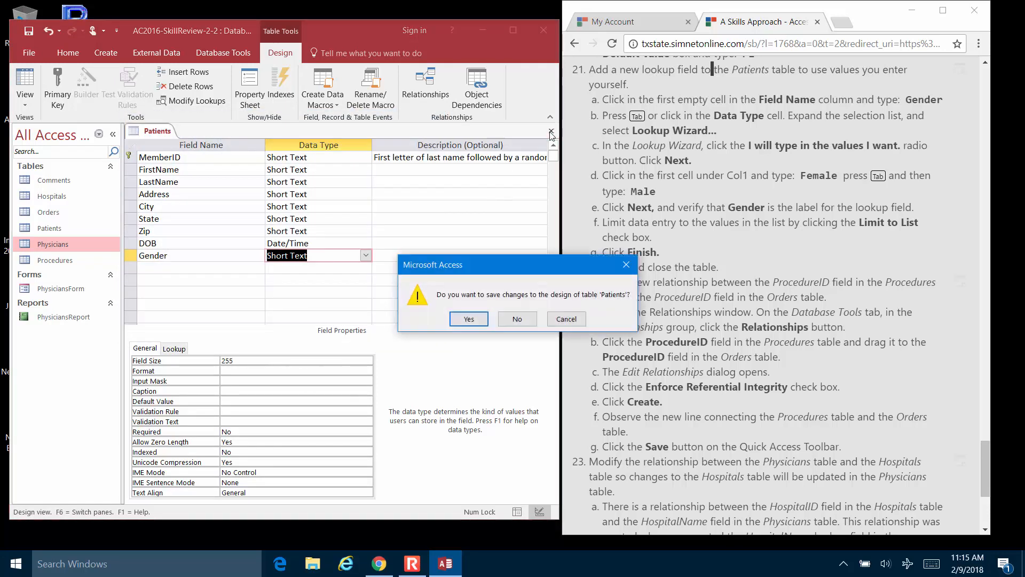
left_click(469, 319)
Following instruction 22, open the Relationships window of the database
left_click(779, 256)
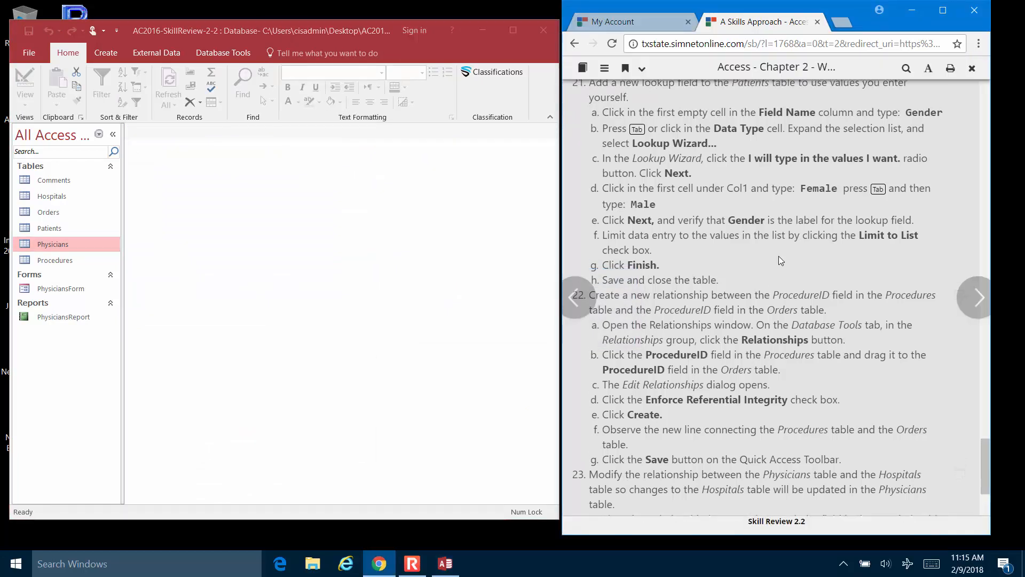
scroll(780, 260, "down", 3)
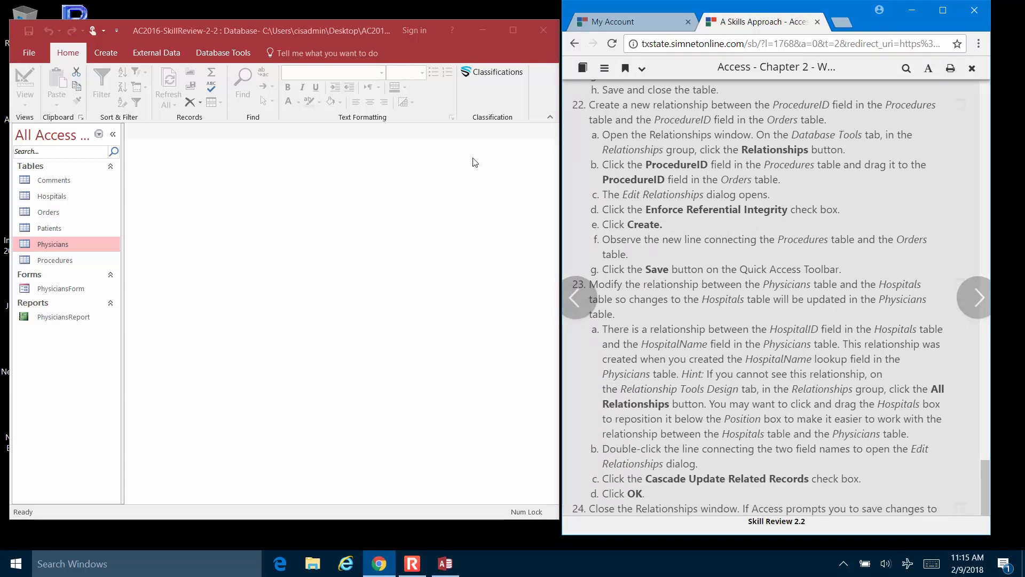
left_click(212, 57)
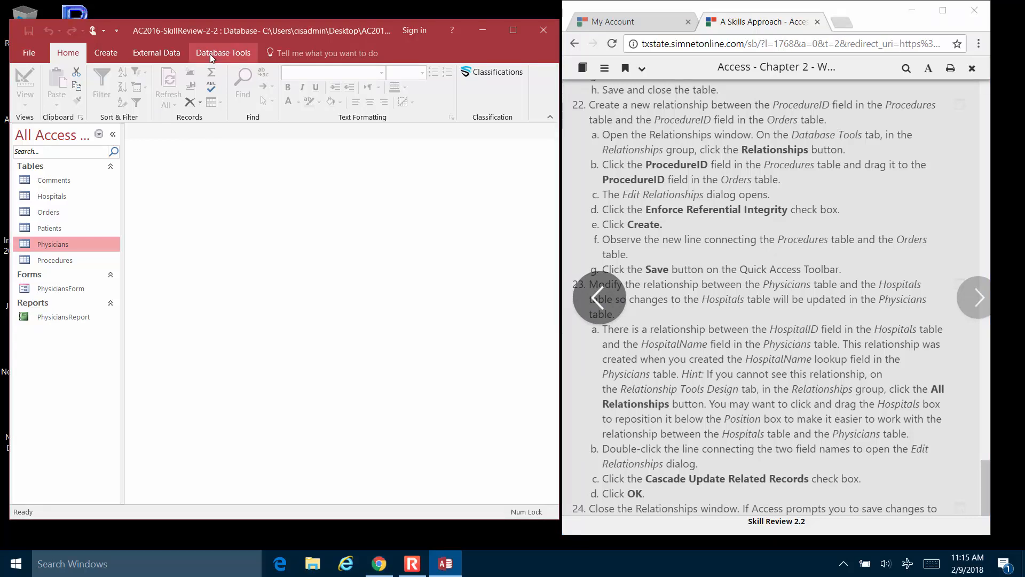
left_click(211, 56)
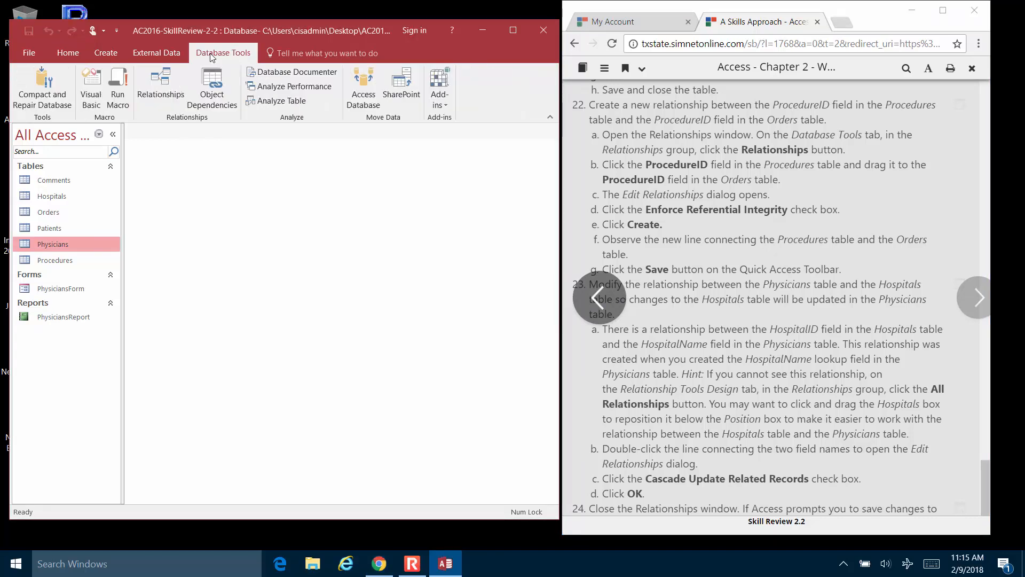
left_click(158, 92)
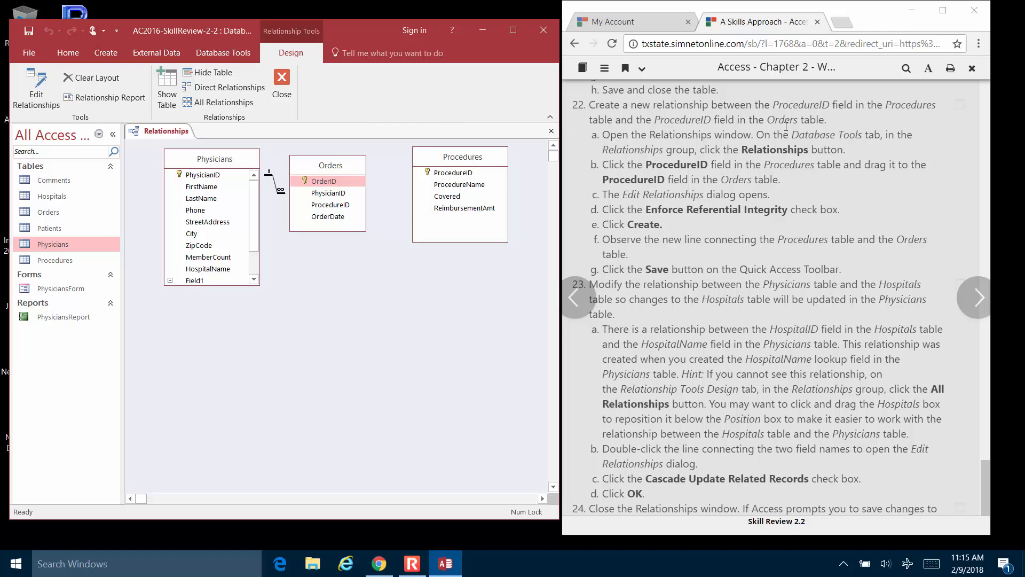
Create a relationship from ProcedureID in the Procedures table to ProcedureID in the Orders table, with Enforce Referential Integrity enabled
left_click(458, 176)
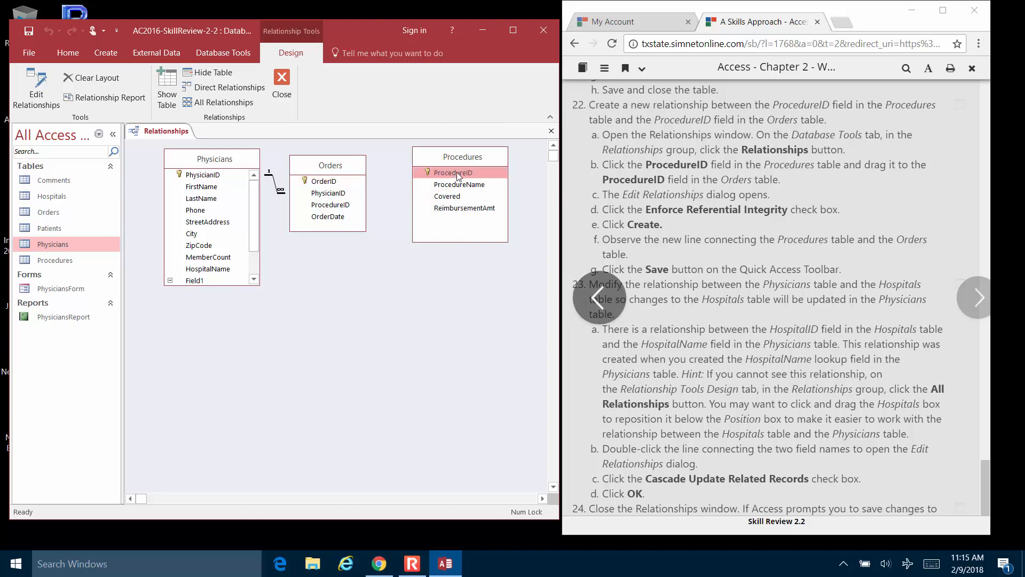
left_click_drag(459, 177, 340, 205)
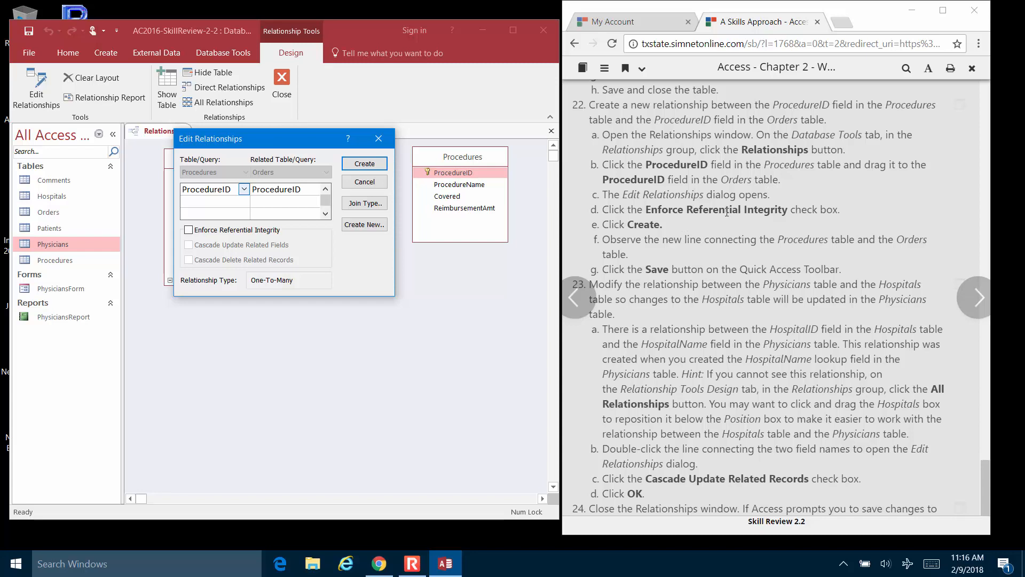
left_click(239, 231)
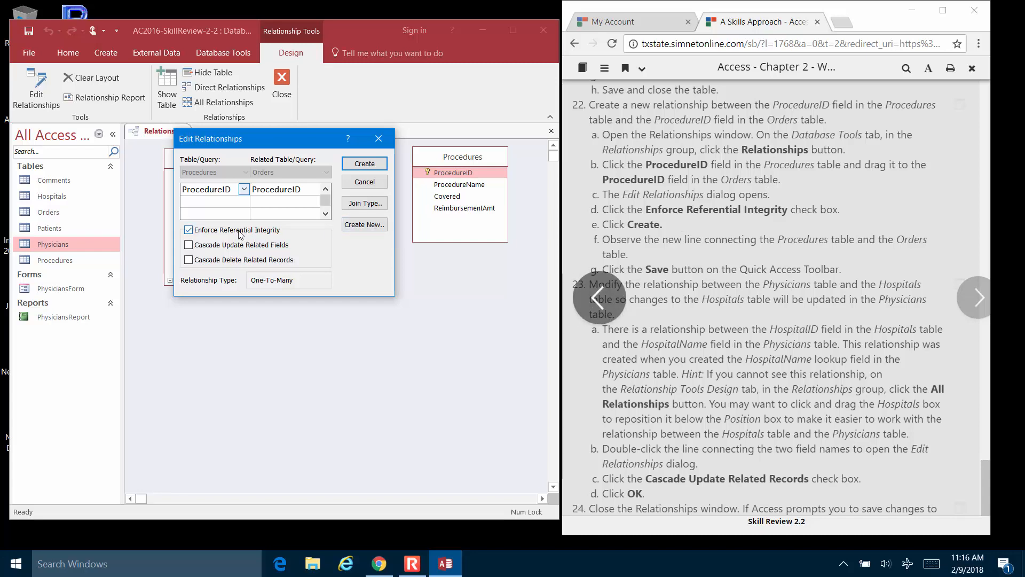
left_click_drag(286, 148, 372, 276)
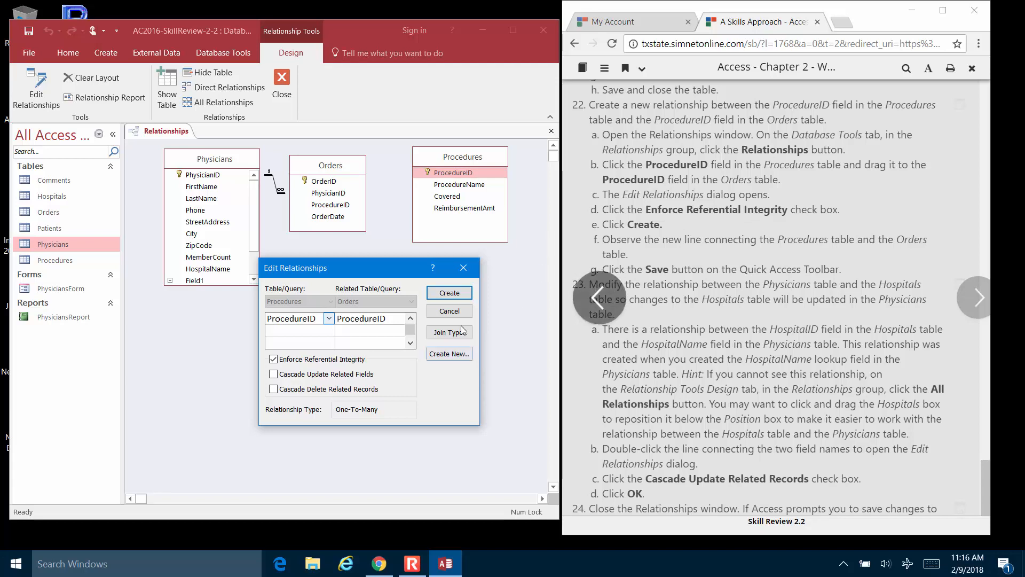
left_click(451, 292)
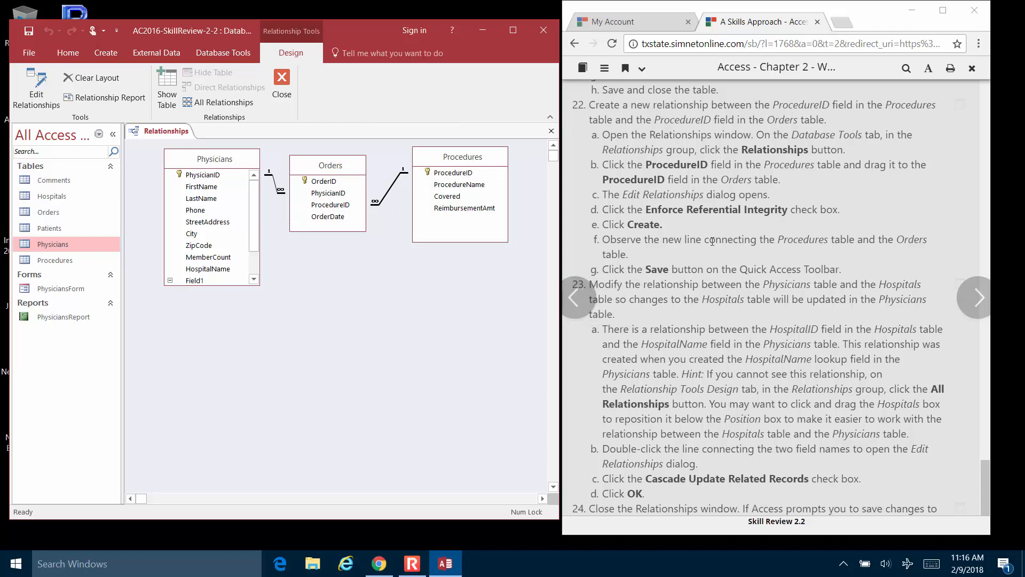
Following instruction 23, enlarge the Physicians box to show all its fields and add the Hospitals table to the relationships layout
scroll(712, 241, "down", 3)
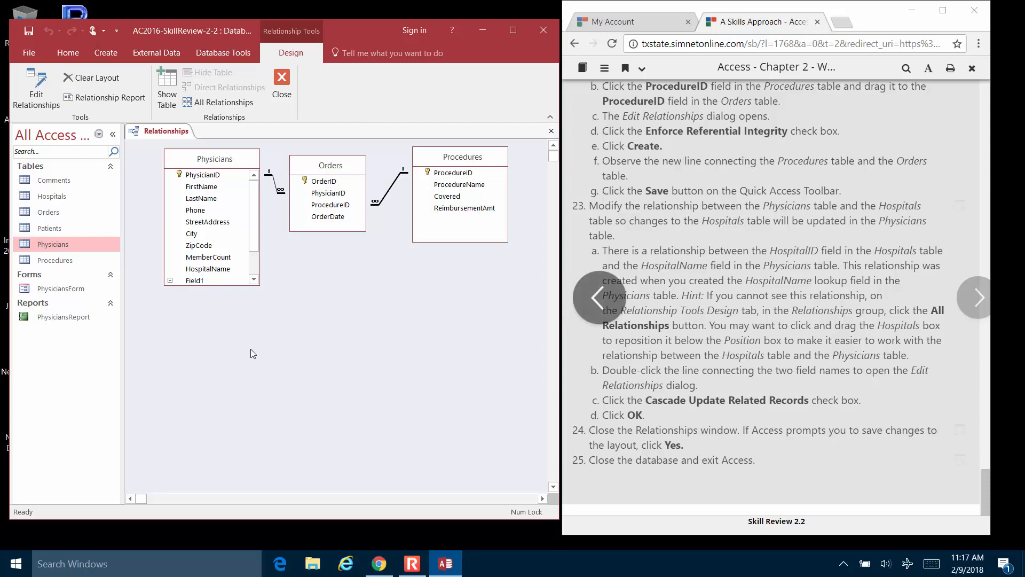
left_click_drag(241, 284, 249, 331)
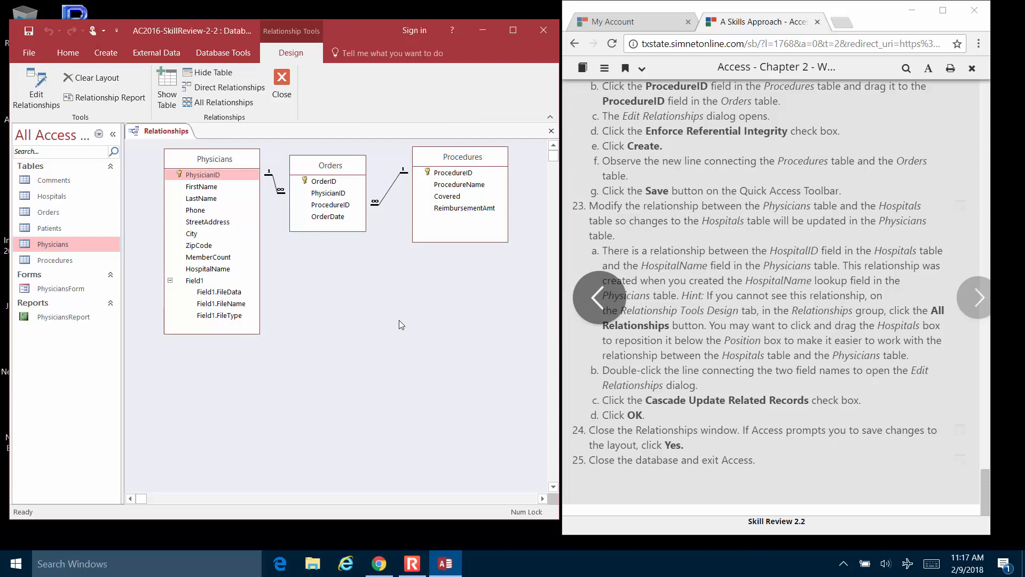
left_click(167, 80)
left_click(200, 130)
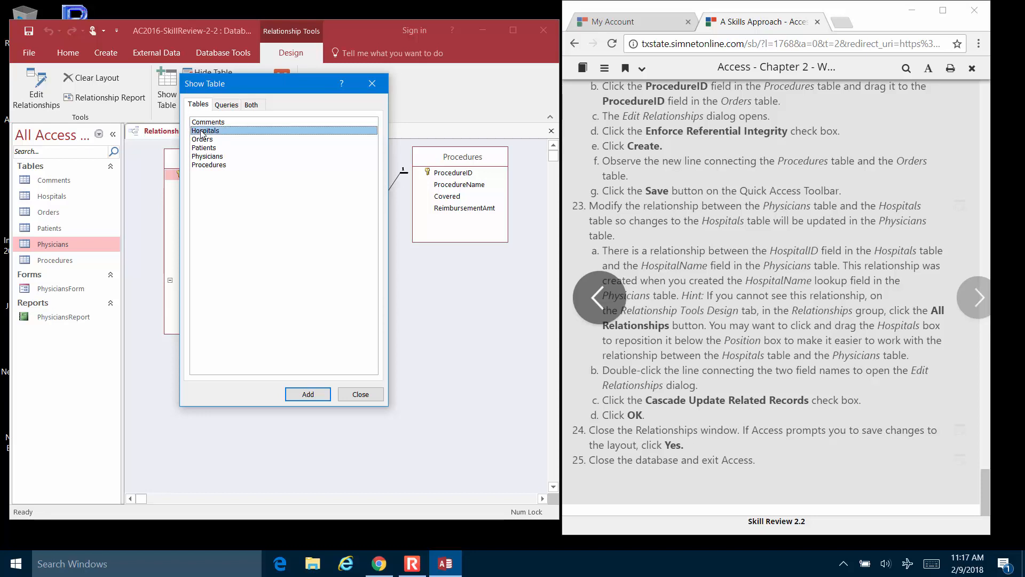
left_click(308, 394)
left_click(351, 394)
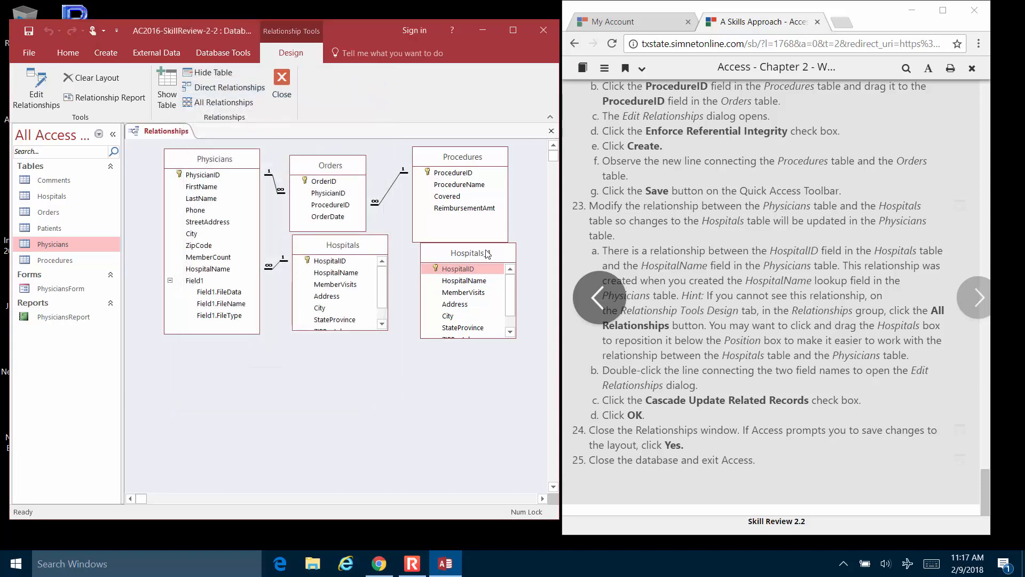
Remove the duplicate Hospitals box, then move the remaining Hospitals box below Procedures and lengthen it to show all its fields
key("Delete")
left_click_drag(352, 246, 443, 284)
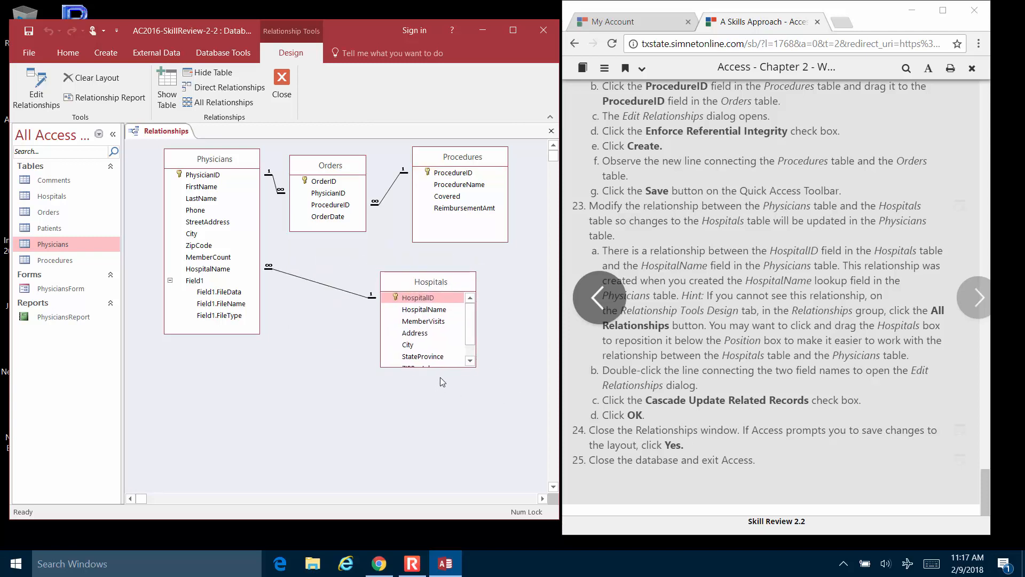
left_click_drag(455, 368, 457, 439)
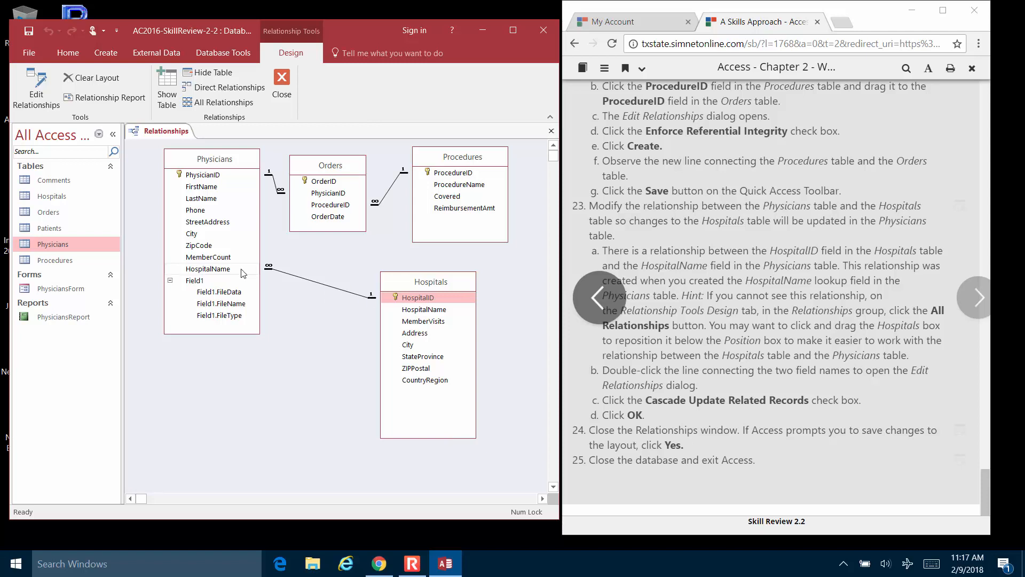
Enable Cascade Update Related Fields for the relationship between Hospitals and Physicians, and close the Relationships window with its layout changes saved
left_click(328, 289)
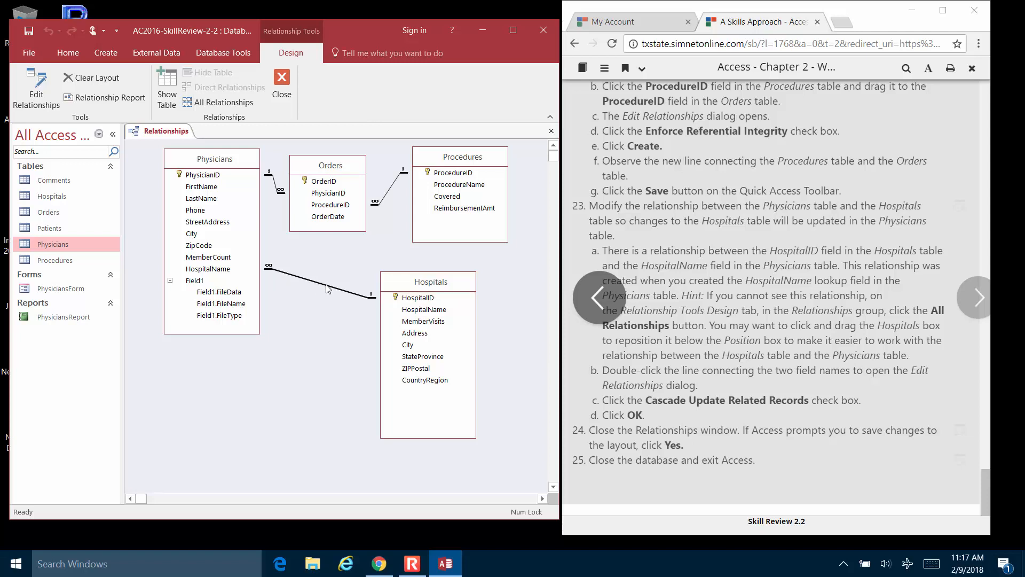
double_click(326, 286)
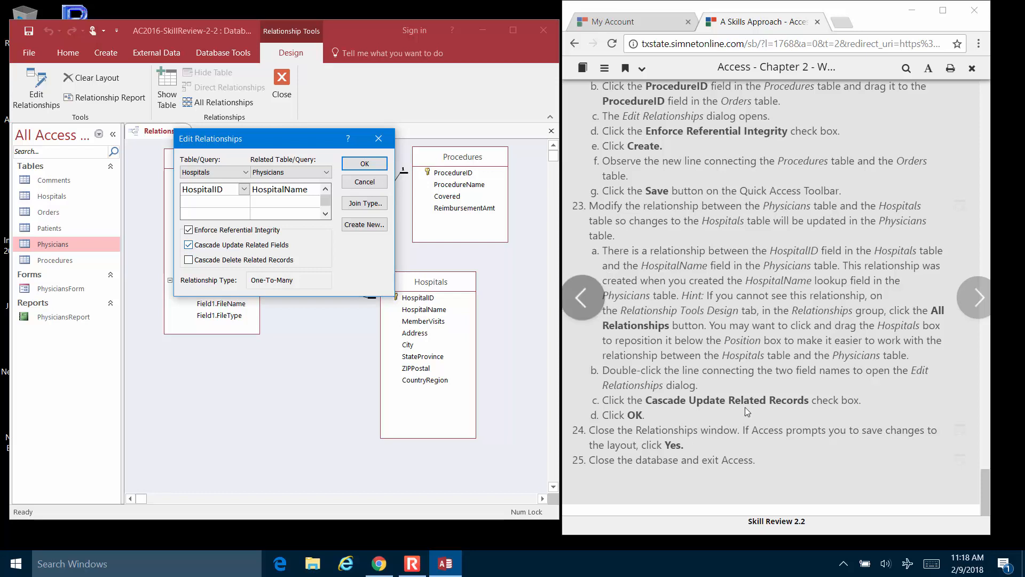
left_click(371, 170)
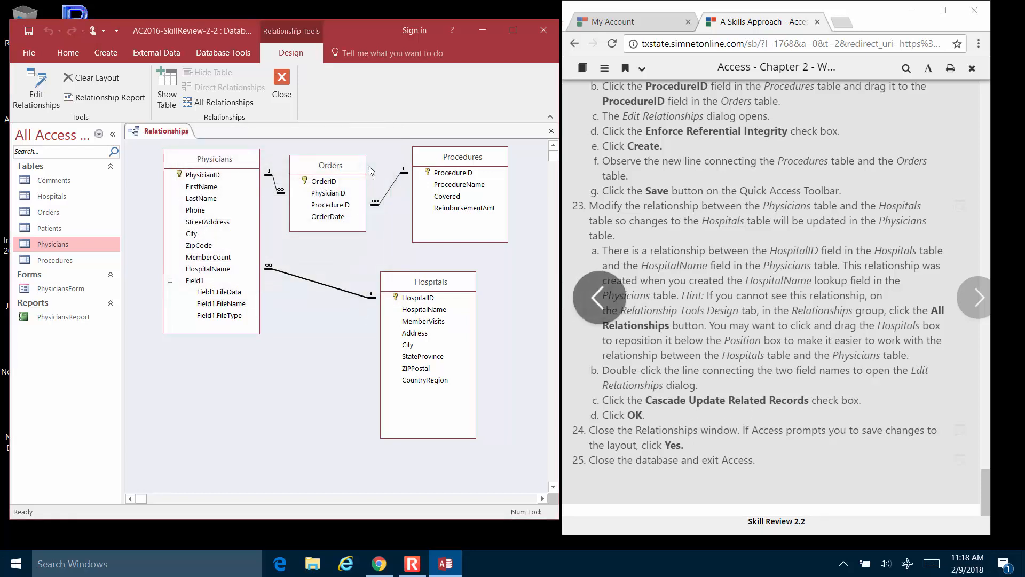
left_click(551, 131)
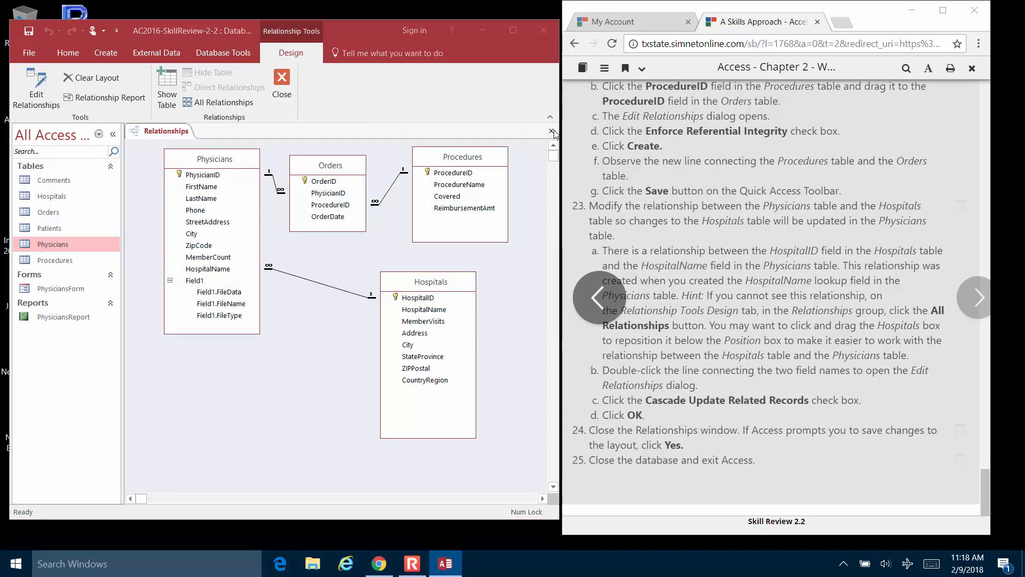
left_click(466, 320)
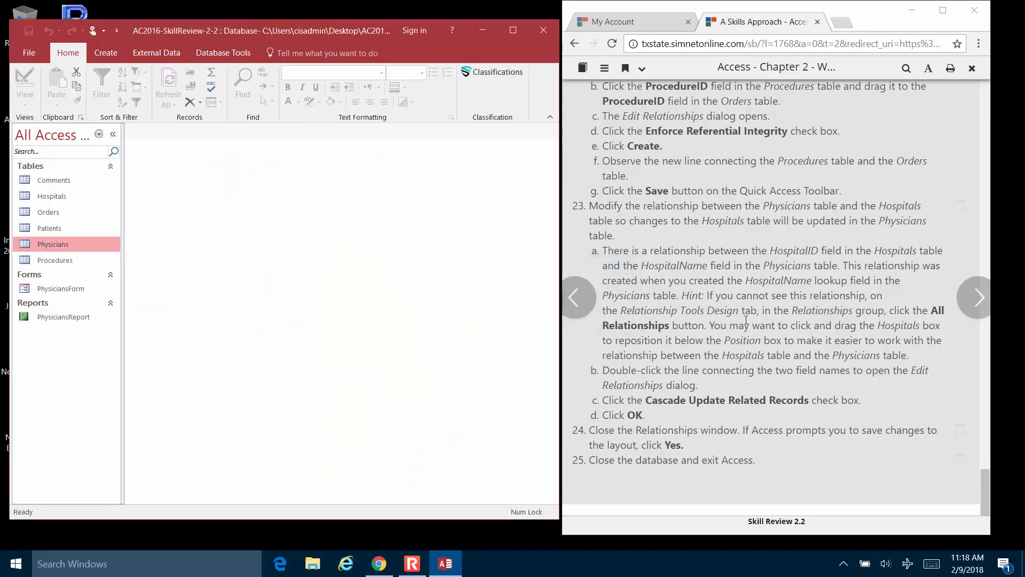
Close the browser showing the instructions and maximize the Access window
left_click(981, 15)
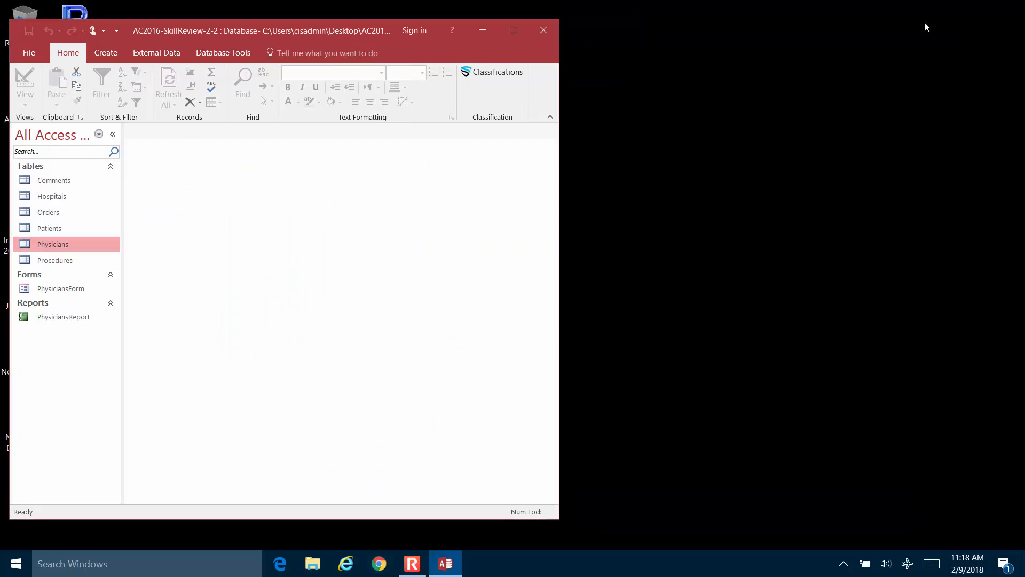
left_click(511, 31)
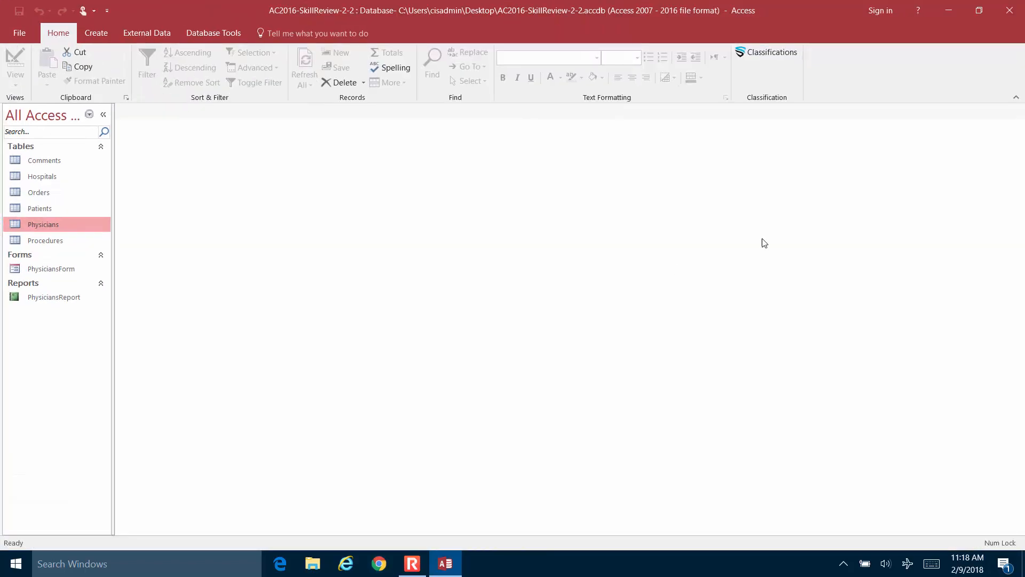
Compact and repair the database, and exit Access
left_click(214, 33)
left_click(41, 56)
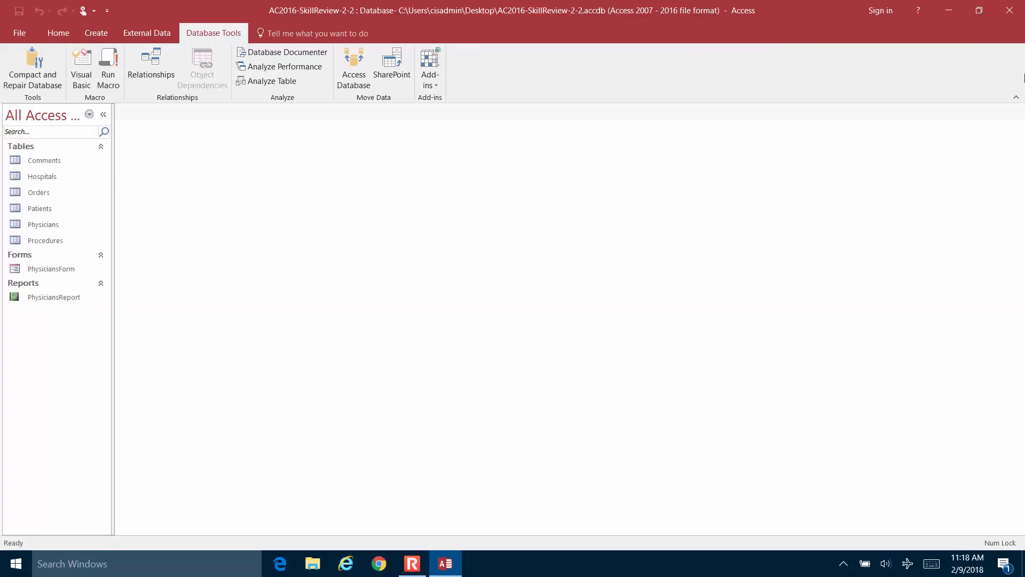
left_click(1019, 15)
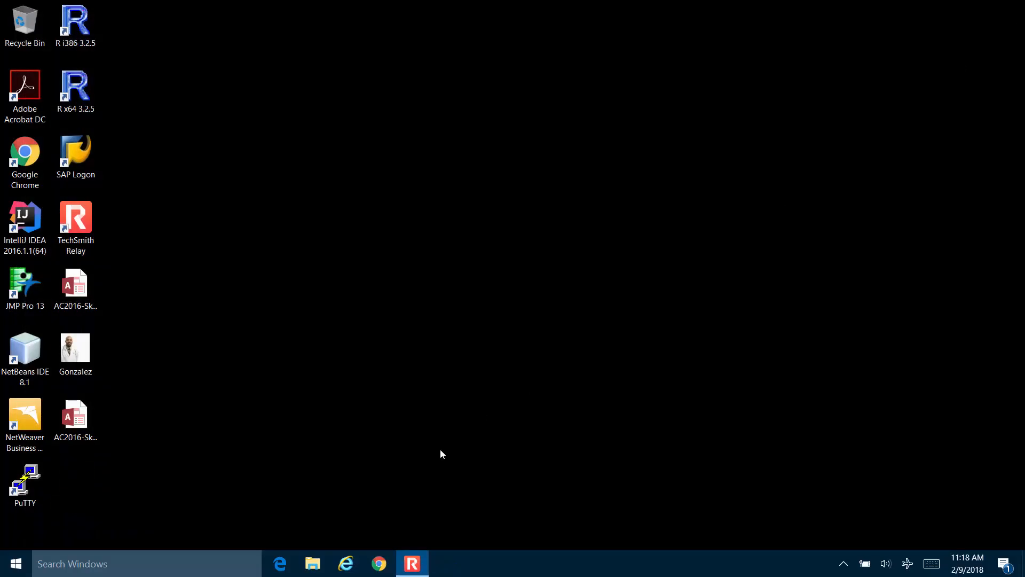
left_click(411, 570)
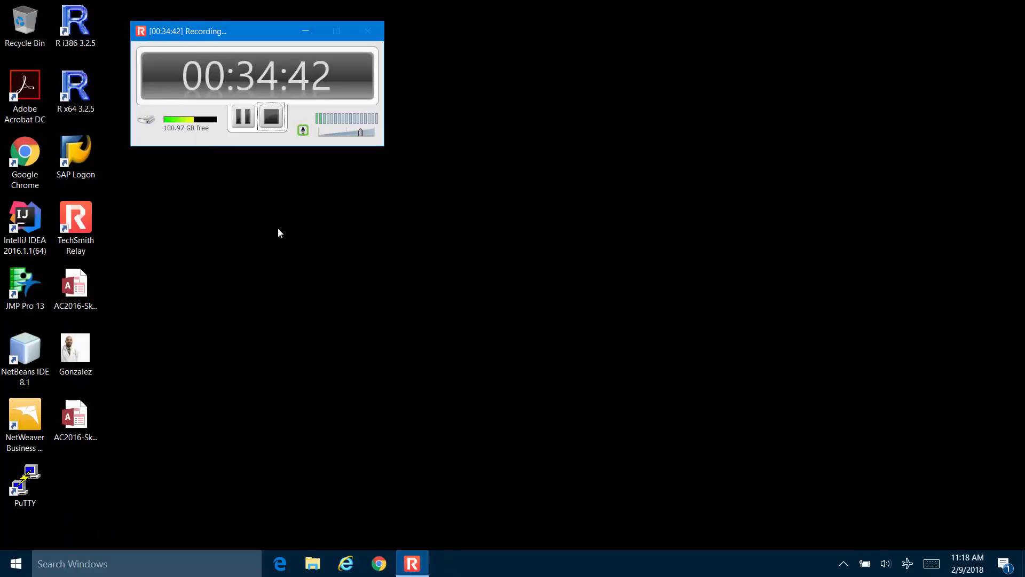